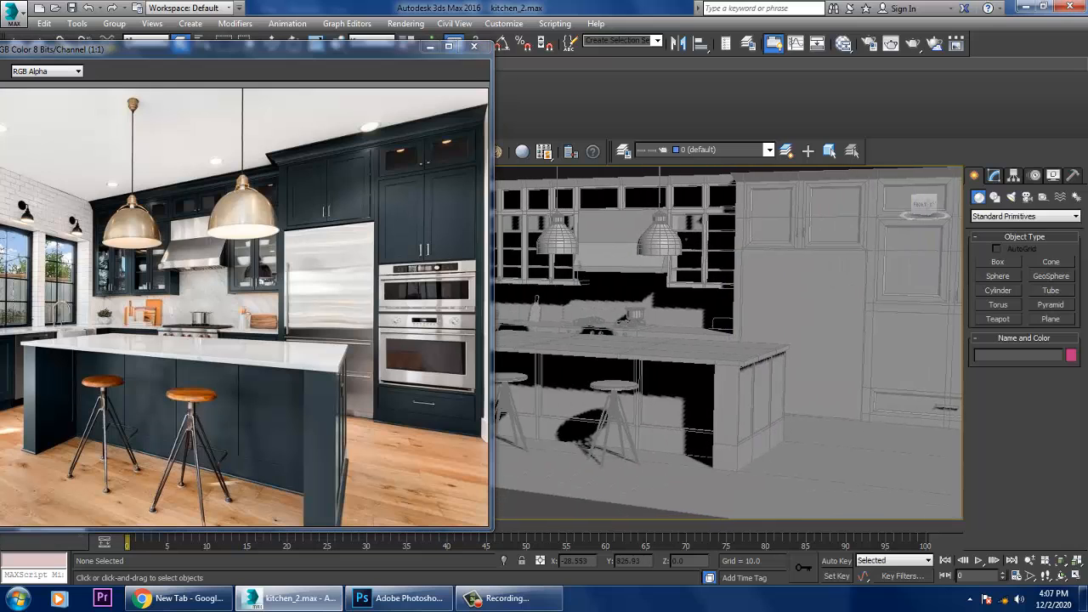
left_click_drag(348, 48, 187, 45)
middle_click_drag(578, 357, 637, 353, "alt")
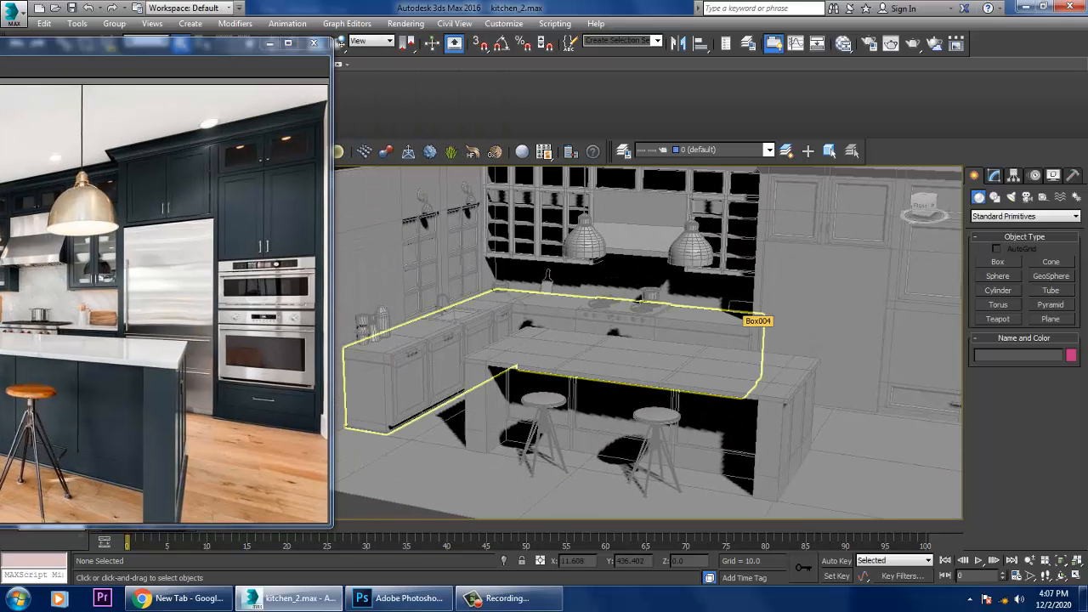
left_click_drag(187, 45, 355, 47)
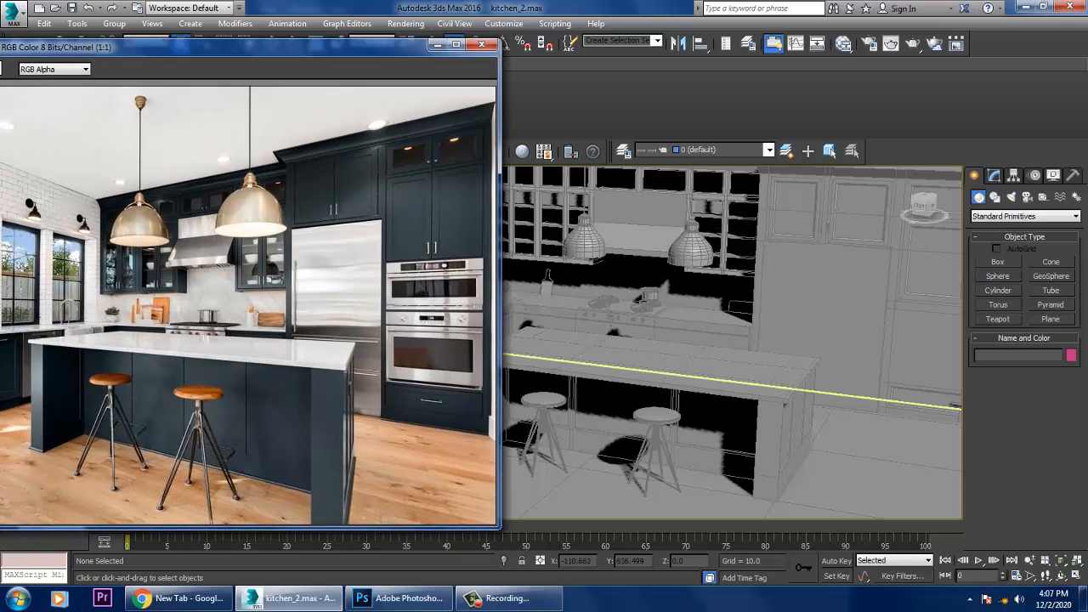
middle_click_drag(646, 366, 652, 298, "alt")
scroll(748, 348, "down", 3)
scroll(748, 348, "up", 3)
Check which renderer is assigned in the render setup and which alternatives are offered.
left_click(406, 23)
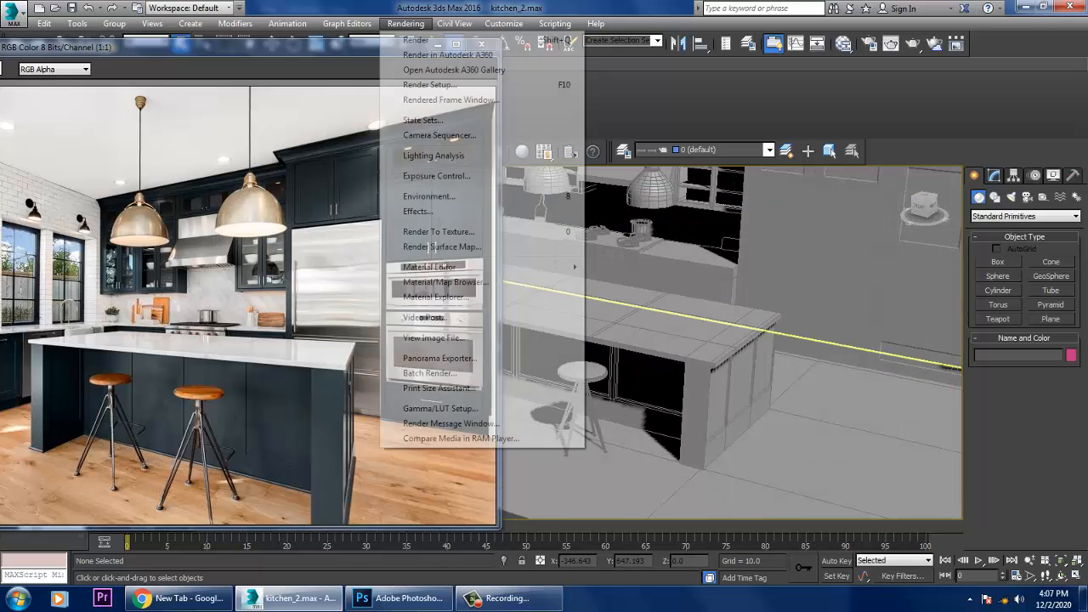
left_click(429, 84)
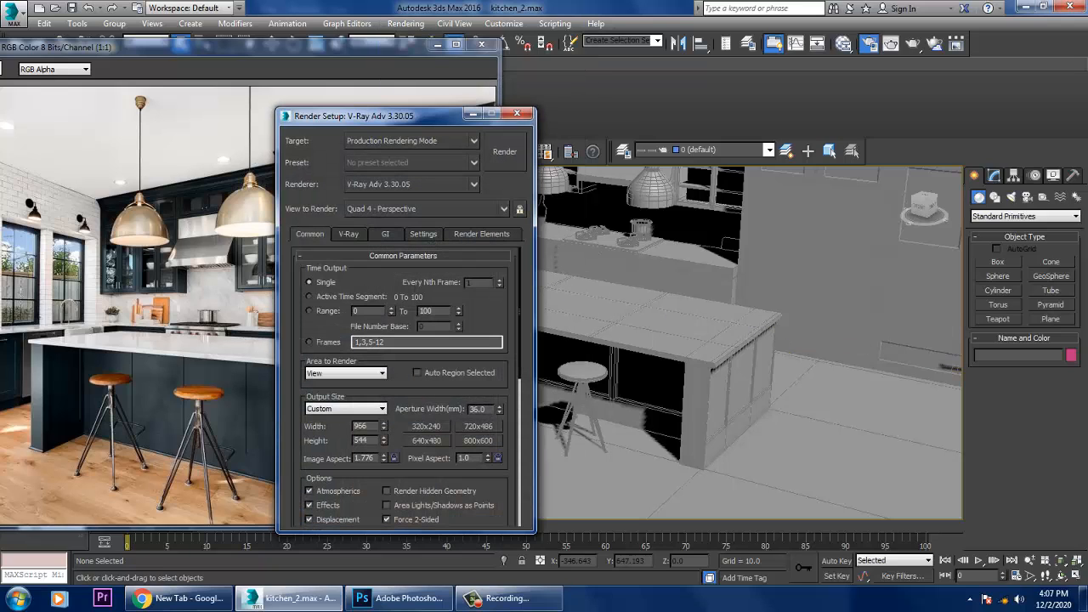
left_click(411, 184)
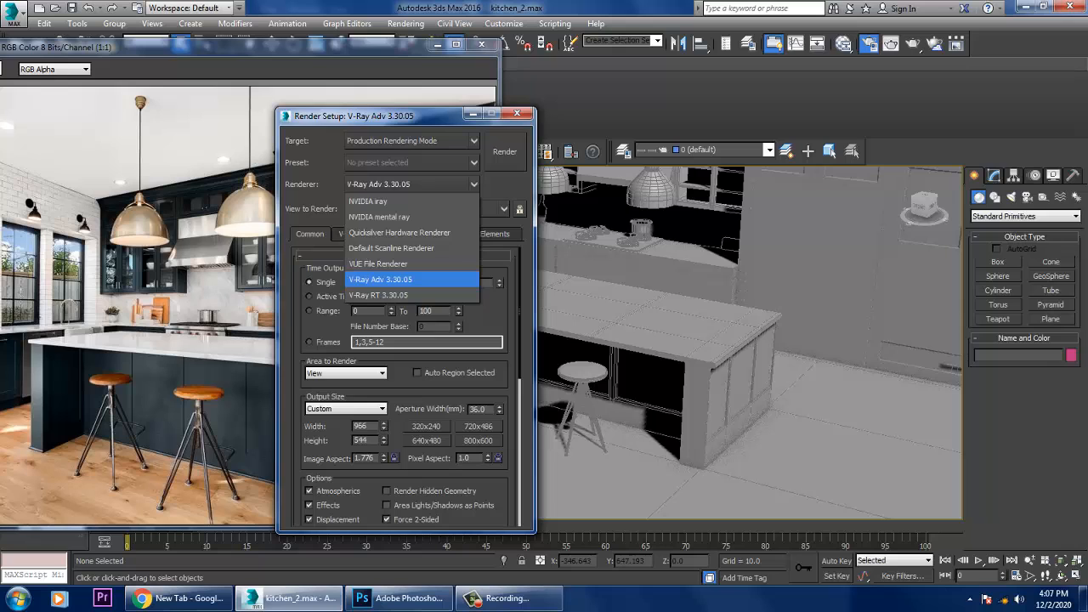
key("Escape")
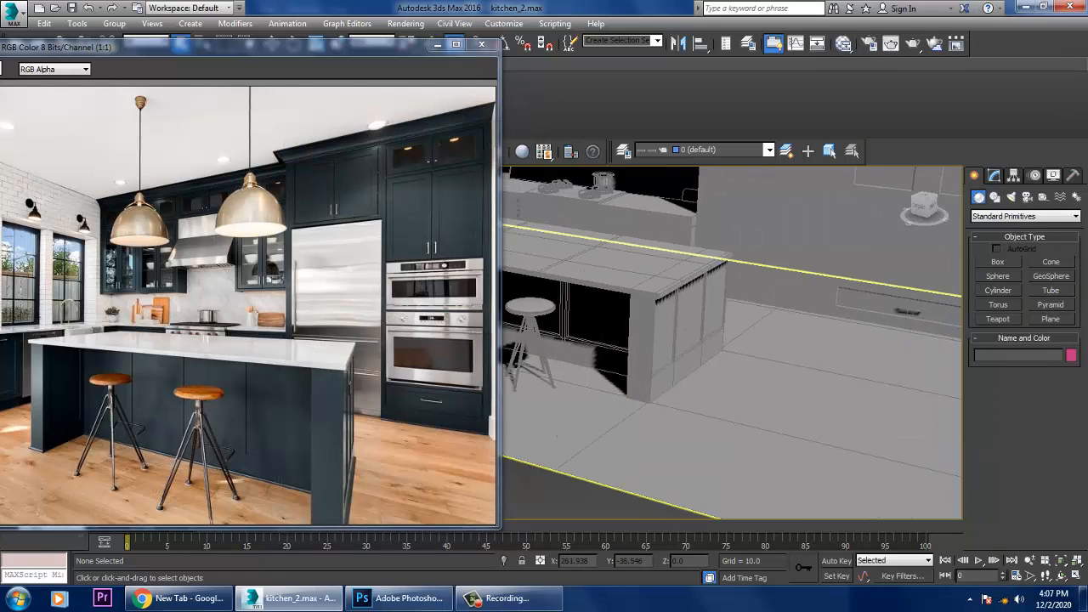
Select the floor plane and create a new VRayMtl material in the Slate Material Editor with its parameters open.
left_click(777, 381)
scroll(777, 380, "up", 4)
middle_click_drag(777, 380, 817, 396)
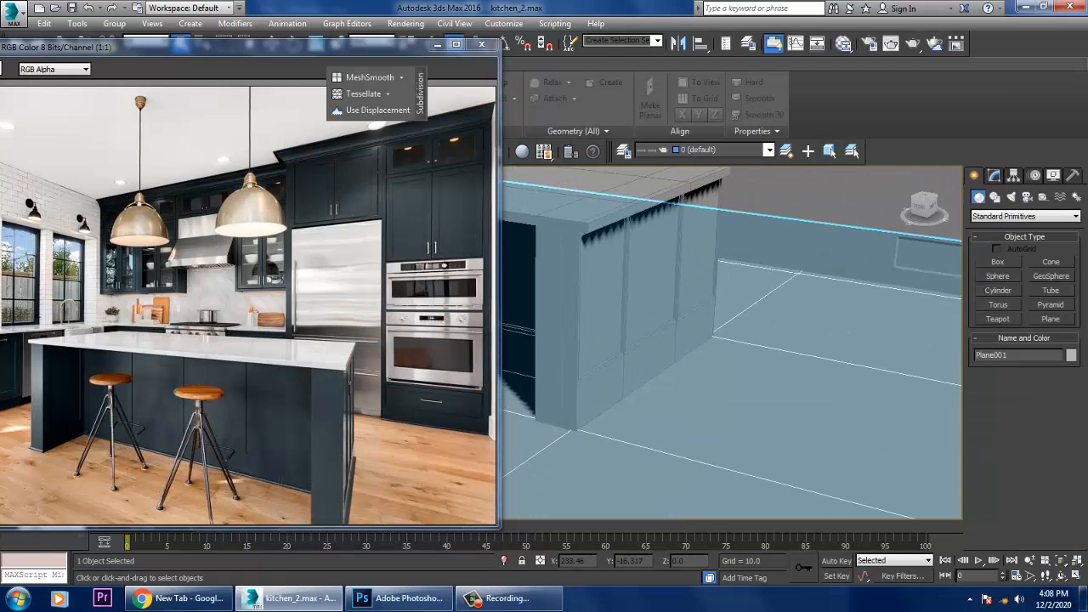
left_click(843, 43)
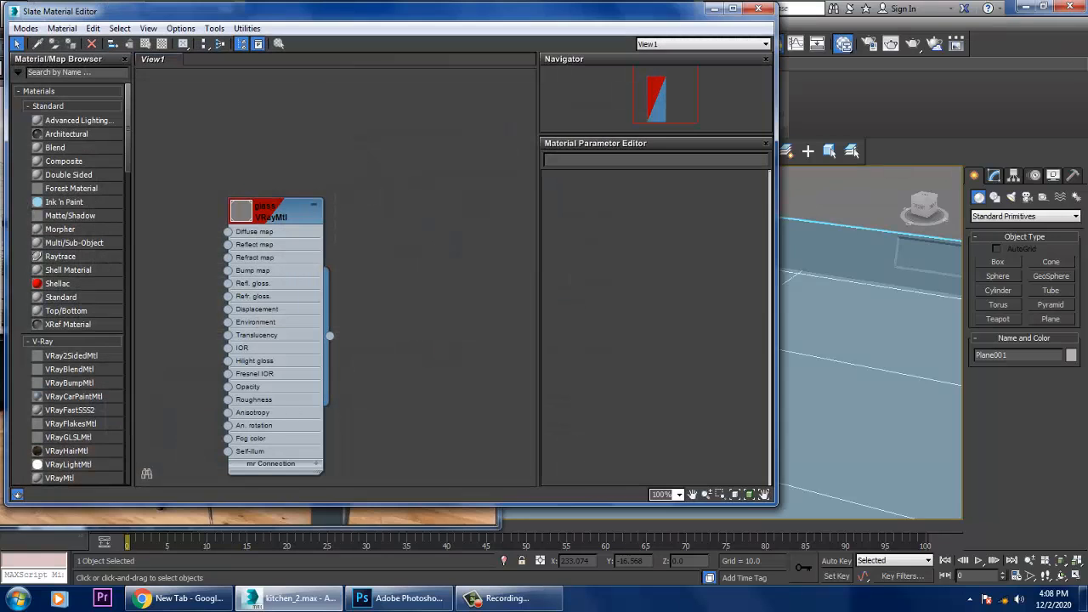
middle_click_drag(383, 298, 335, 204)
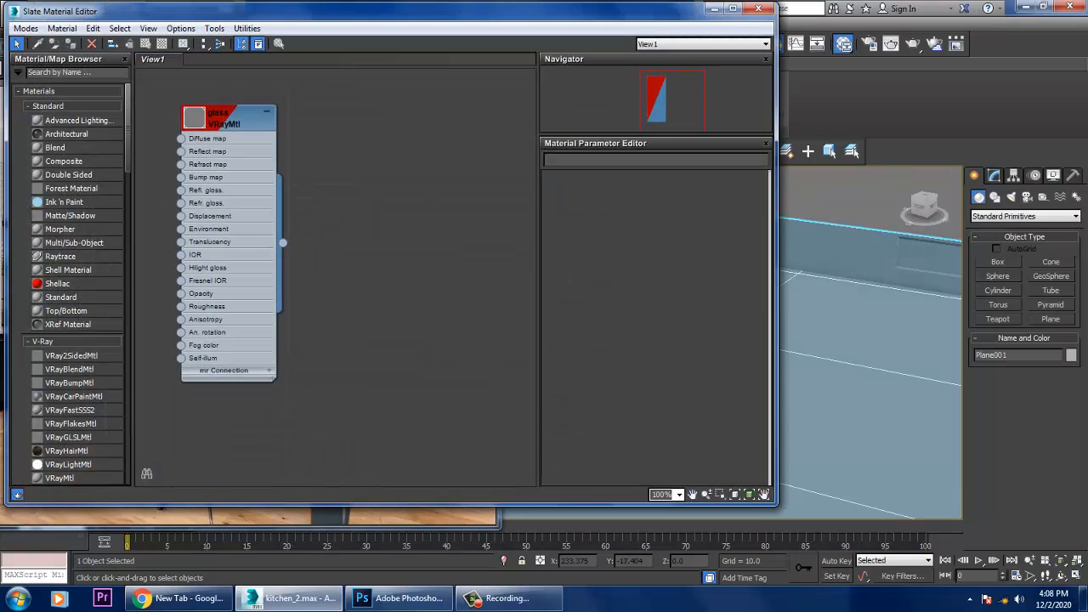
left_click_drag(82, 477, 358, 133)
double_click(400, 147)
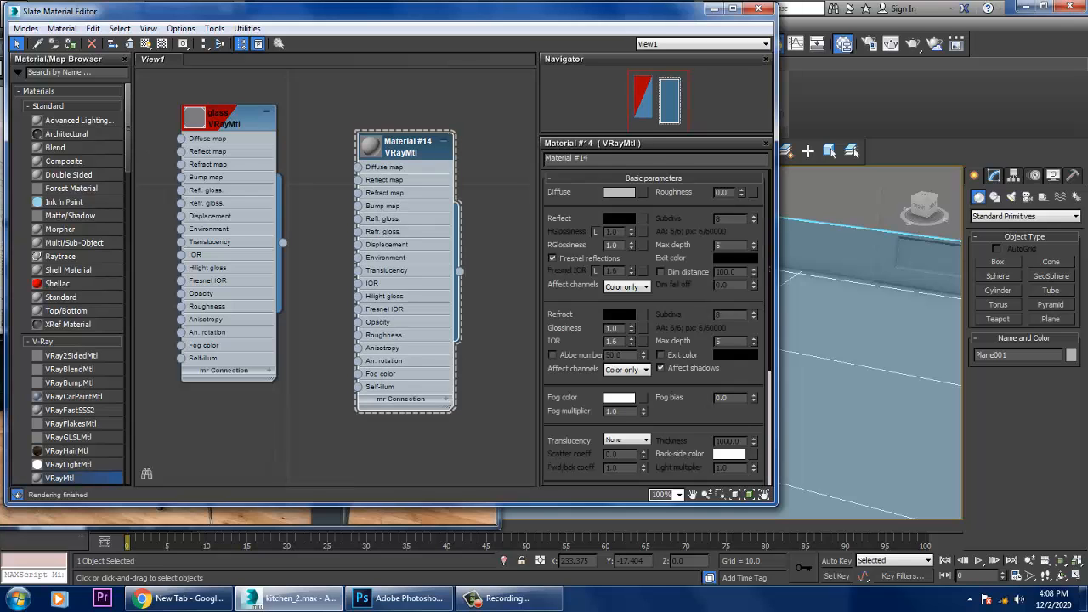
Load the wood image whose name starts with 02ca4834c9a7d4 from the Desktop's kitchenn tex folder as the material's diffuse bitmap.
left_click(642, 193)
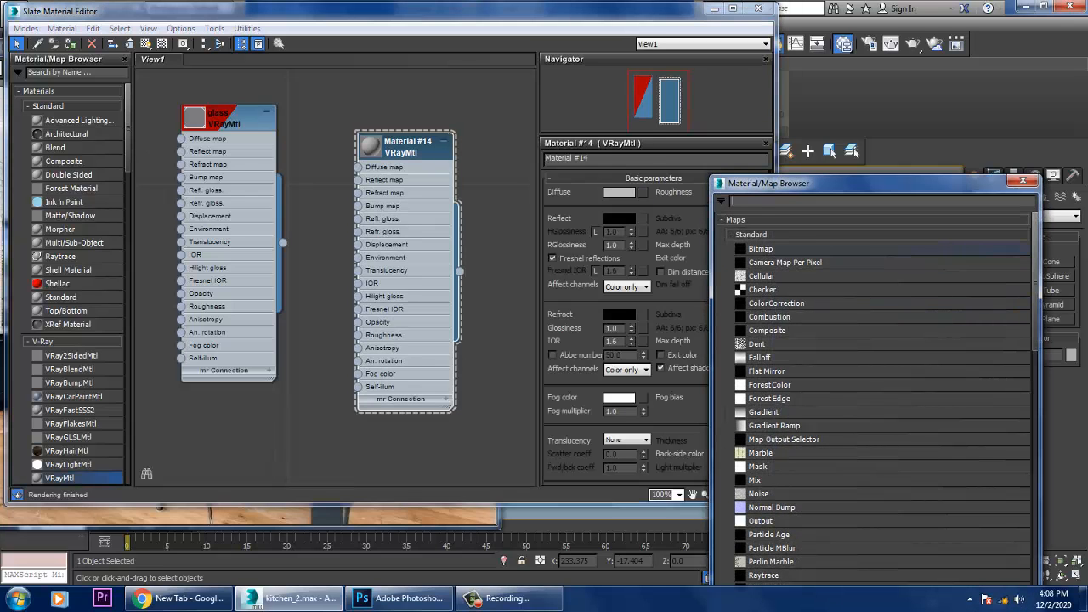
double_click(761, 249)
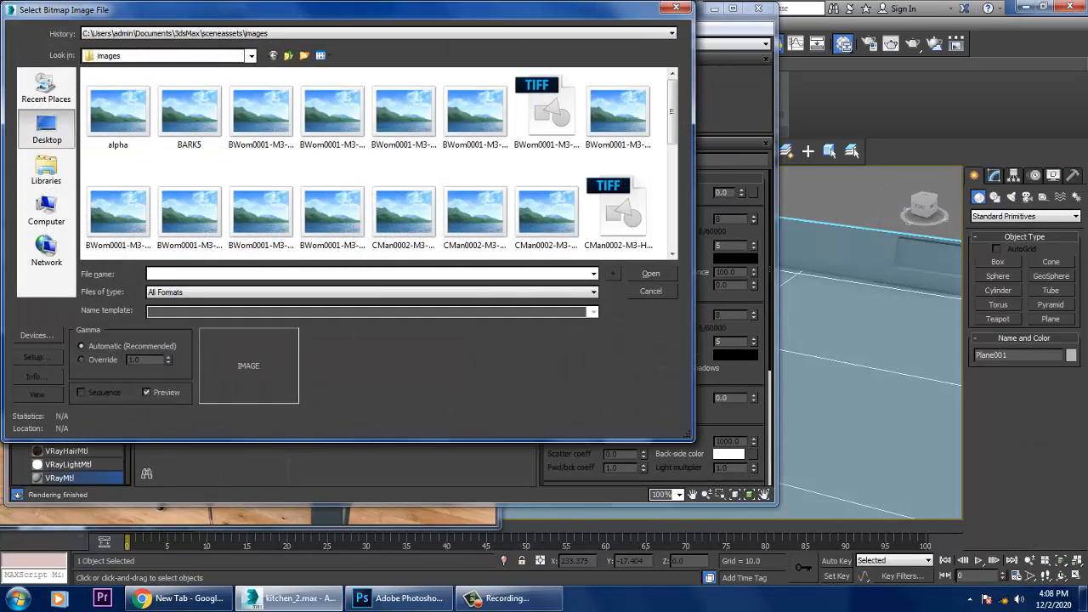
left_click(47, 127)
scroll(308, 85, "down", 5)
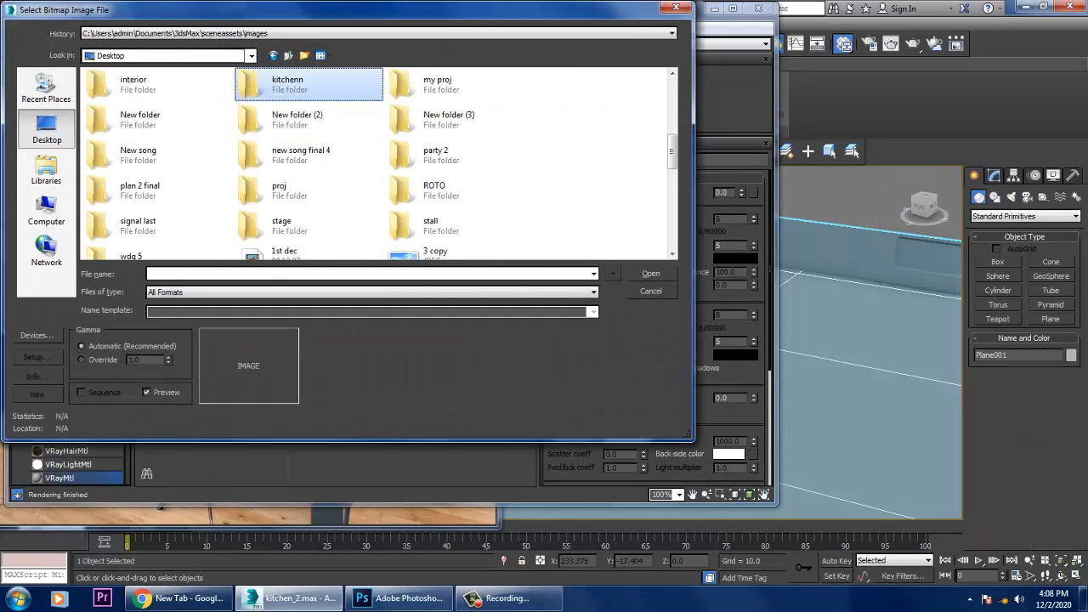
double_click(287, 82)
double_click(114, 110)
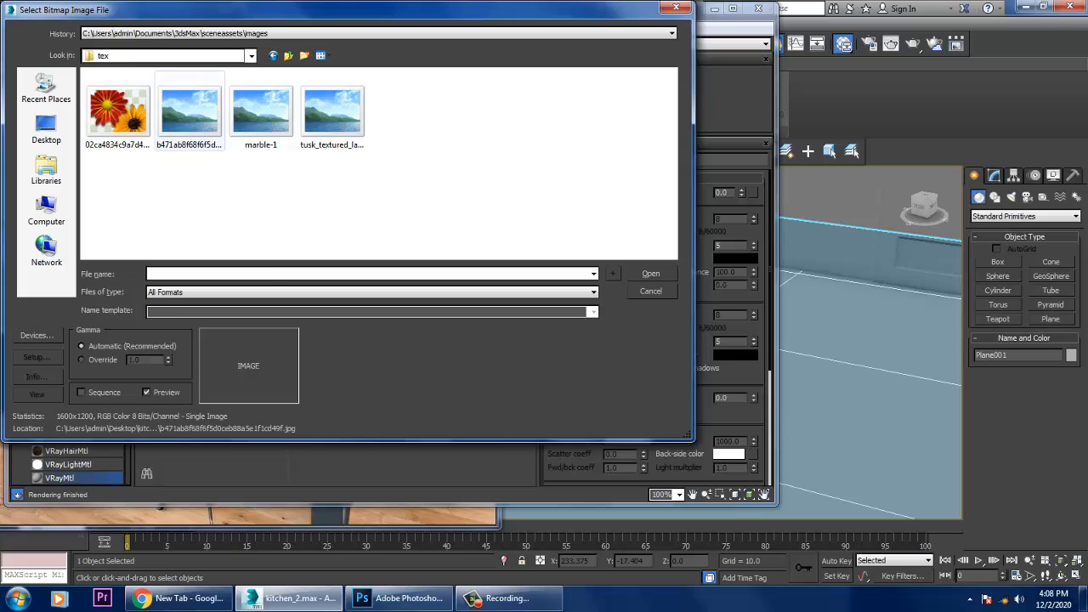
left_click(261, 110)
left_click(332, 110)
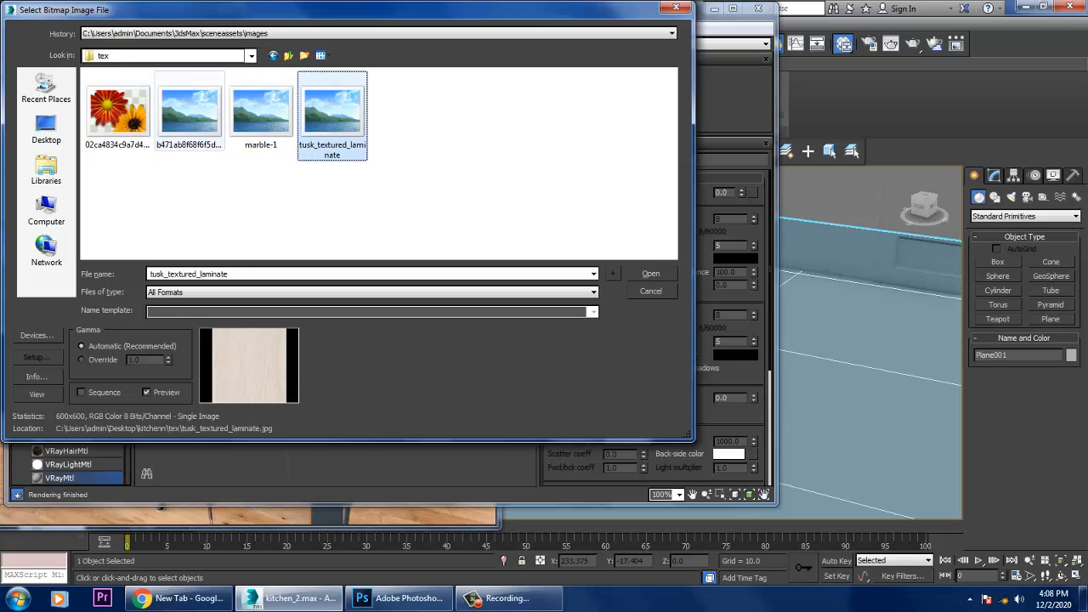
left_click(106, 152)
double_click(107, 151)
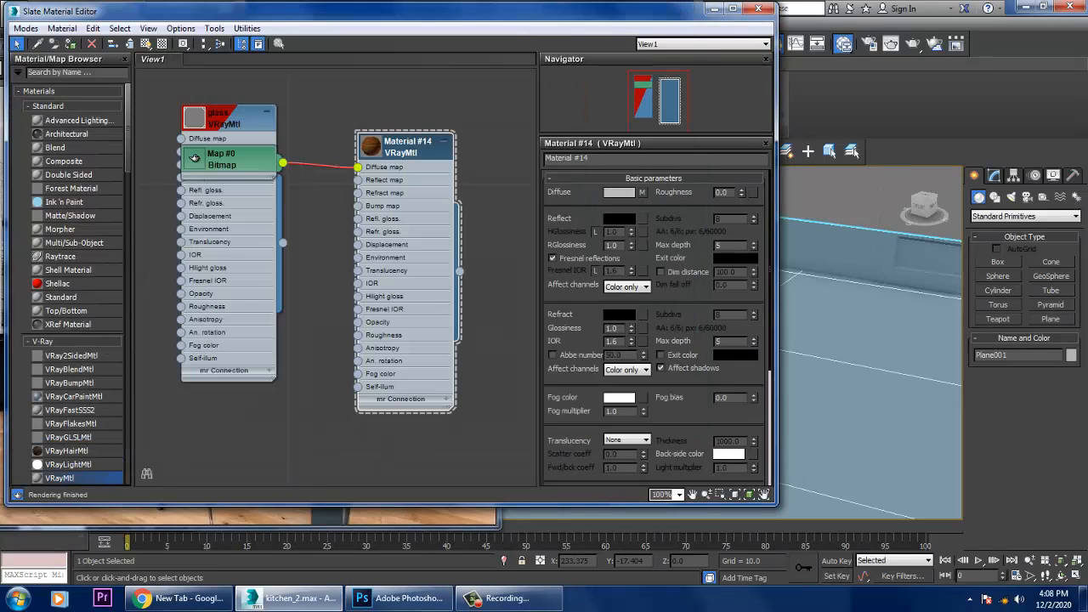
Show the wood material's texture on the floor plane and set its reflection colour to grey with a value of 112.
left_click(146, 43)
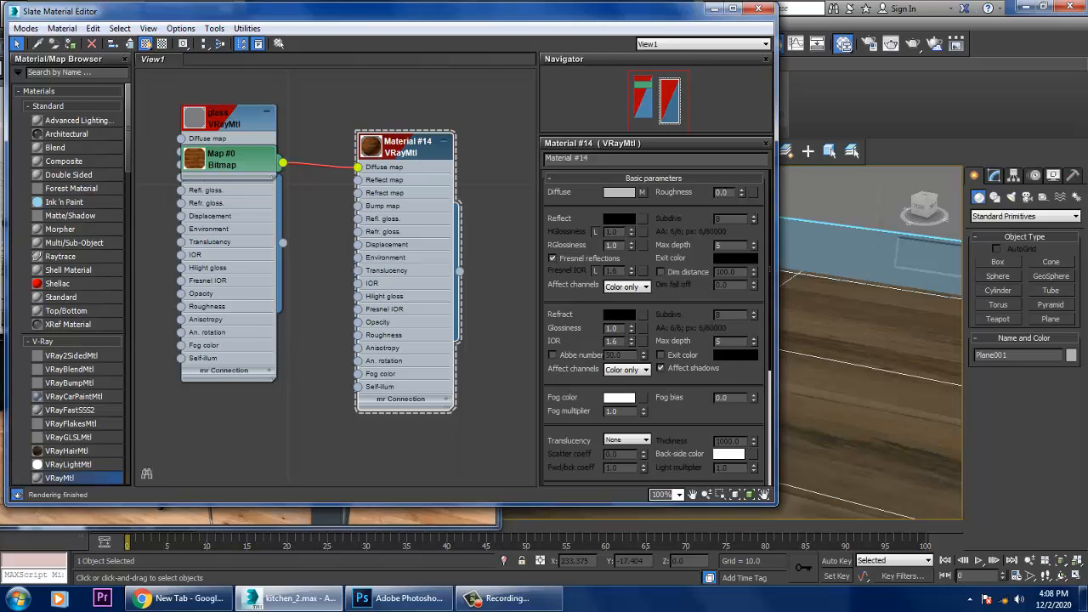
left_click(619, 219)
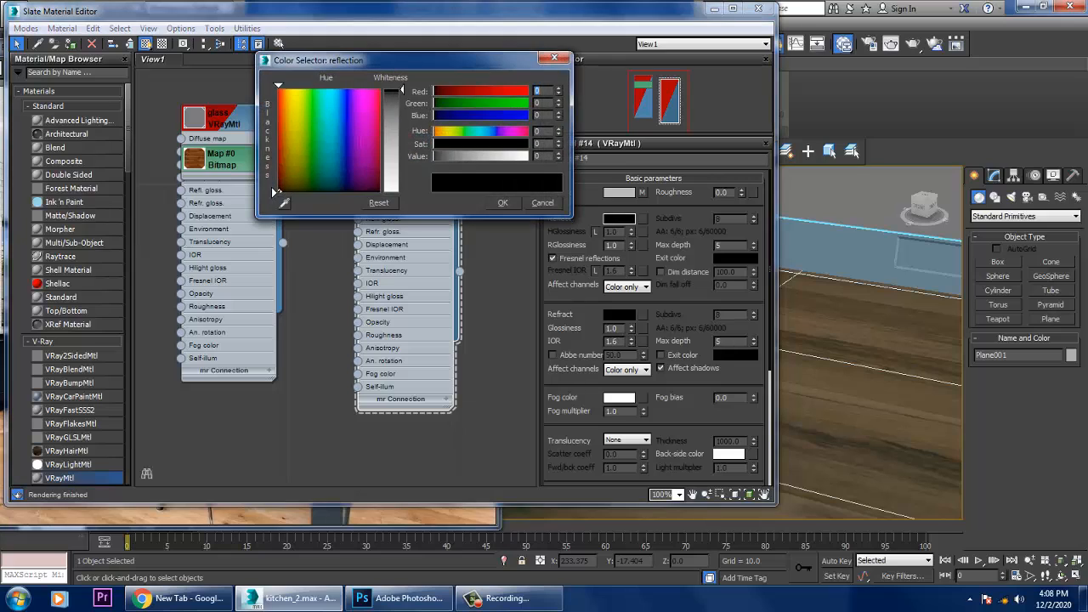
left_click_drag(402, 90, 402, 134)
left_click(503, 202)
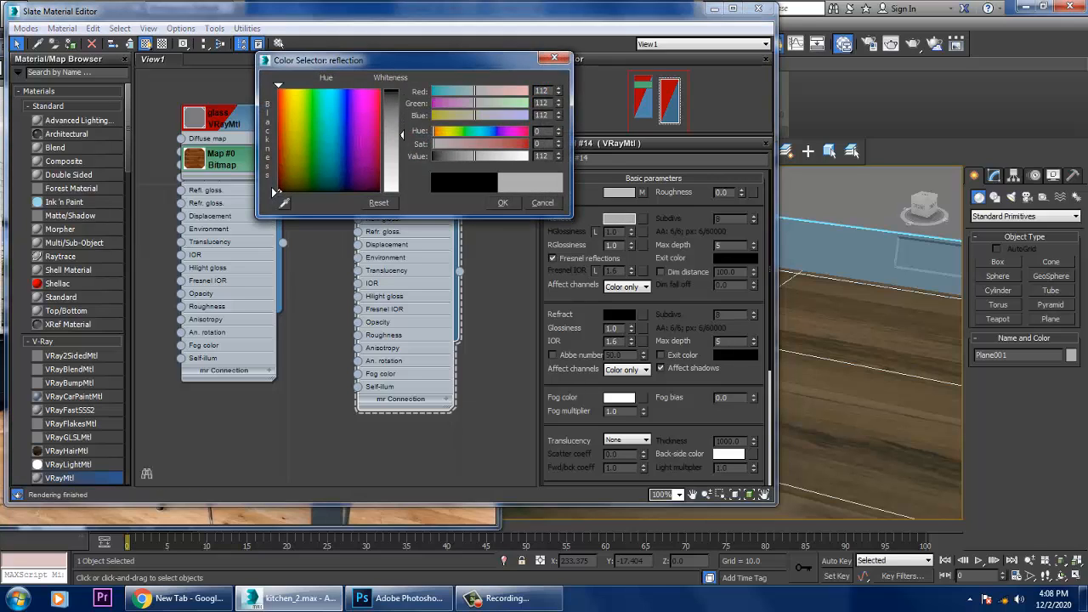
Set the wood bitmap's U and V tiling to 3.0 each.
double_click(228, 159)
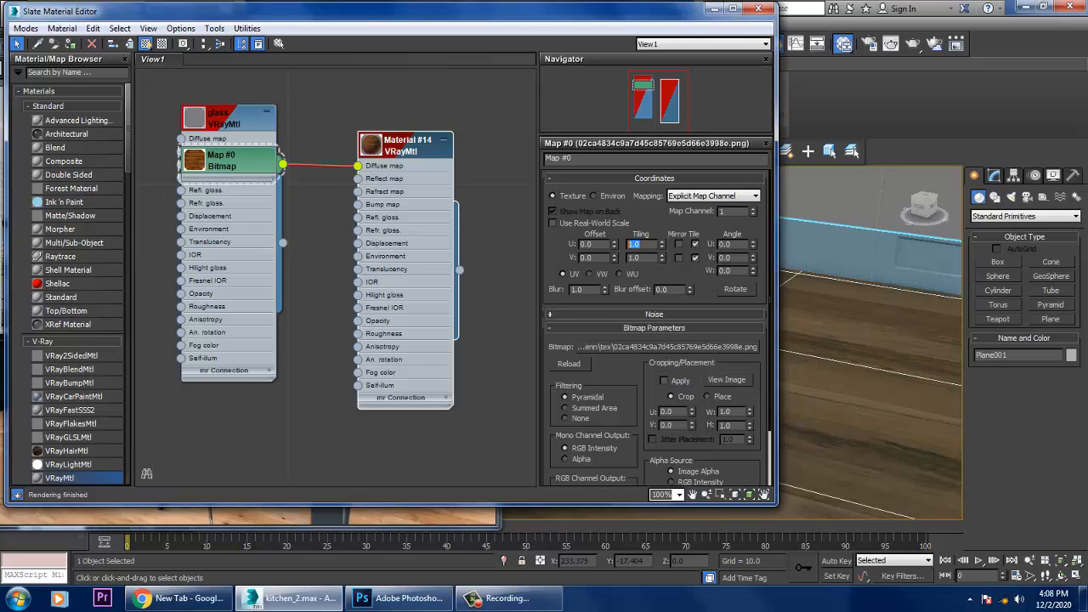
type("3")
key("Tab")
type("3")
key("Return")
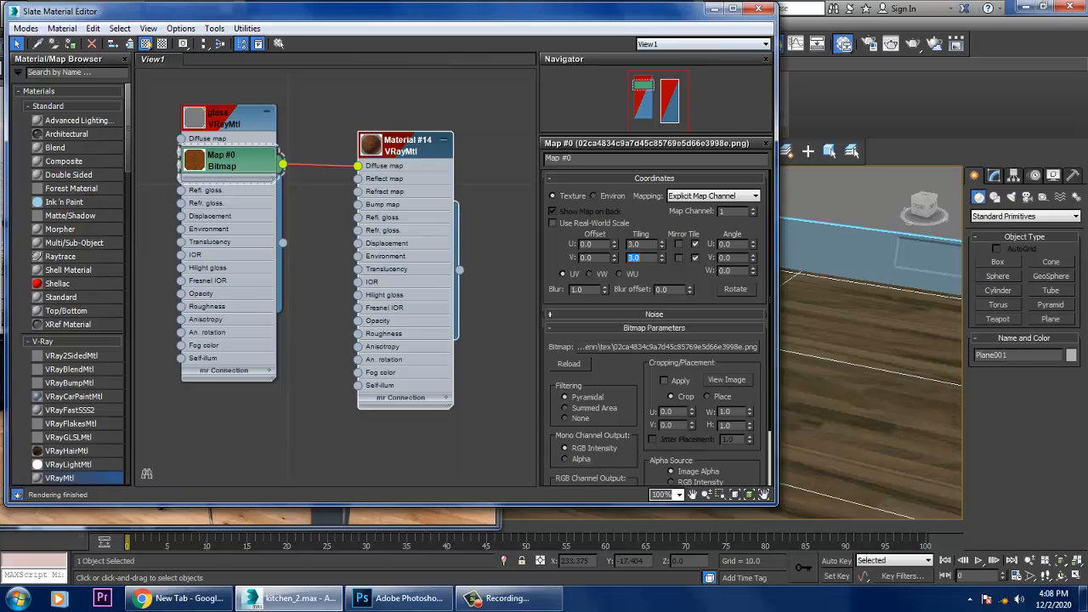
Examine the tiled wood texture on the floor around the kitchen island from near and far.
left_click(713, 9)
scroll(646, 400, "down", 4)
middle_click_drag(595, 408, 557, 449, "alt")
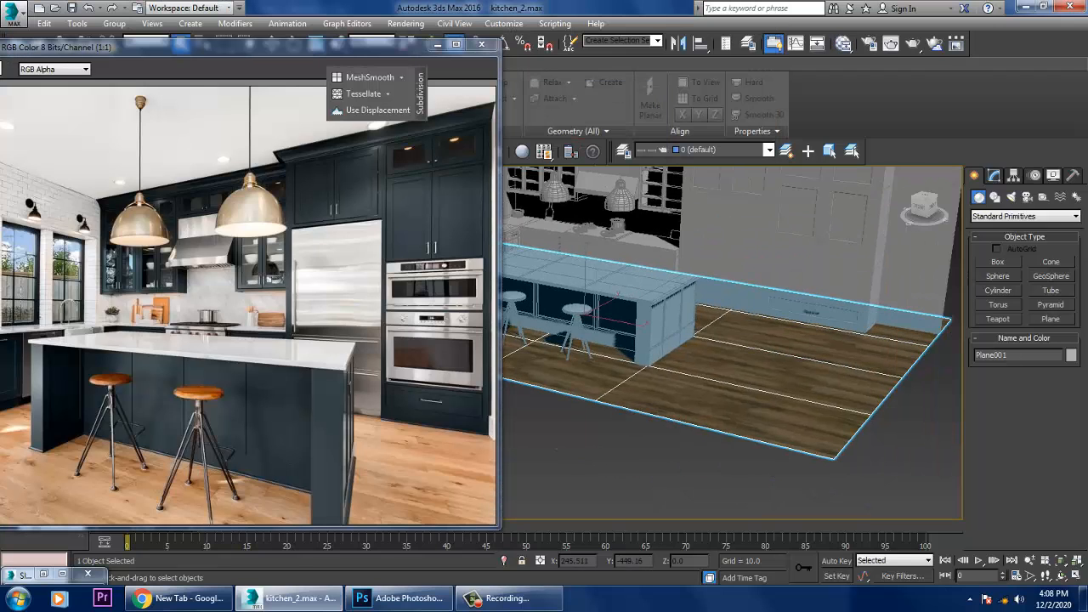
left_click(556, 449)
scroll(731, 382, "up", 4)
mouse_move(731, 383)
middle_mouse_down("alt")
mouse_move(680, 383)
mouse_move(745, 373)
mouse_move(680, 425)
mouse_move(739, 399)
middle_mouse_up("alt")
scroll(731, 340, "down", 8)
left_click(680, 425)
scroll(731, 382, "up", 3)
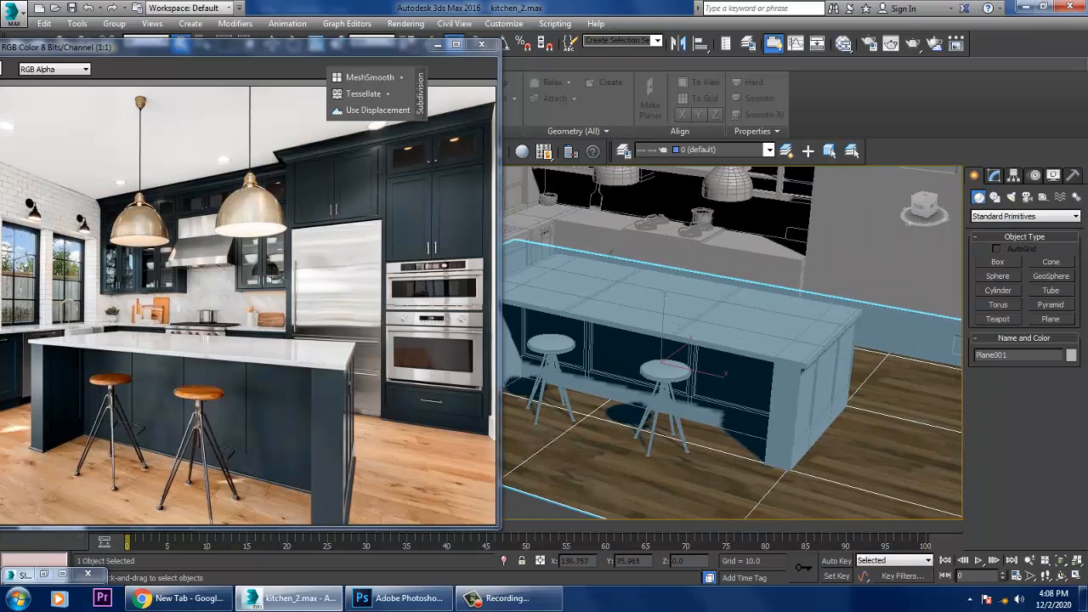
Select the polygons of Wall001 around the two windows, including the adjoining plain wall section and the narrow strip at the corner.
middle_click_drag(610, 251, 884, 361)
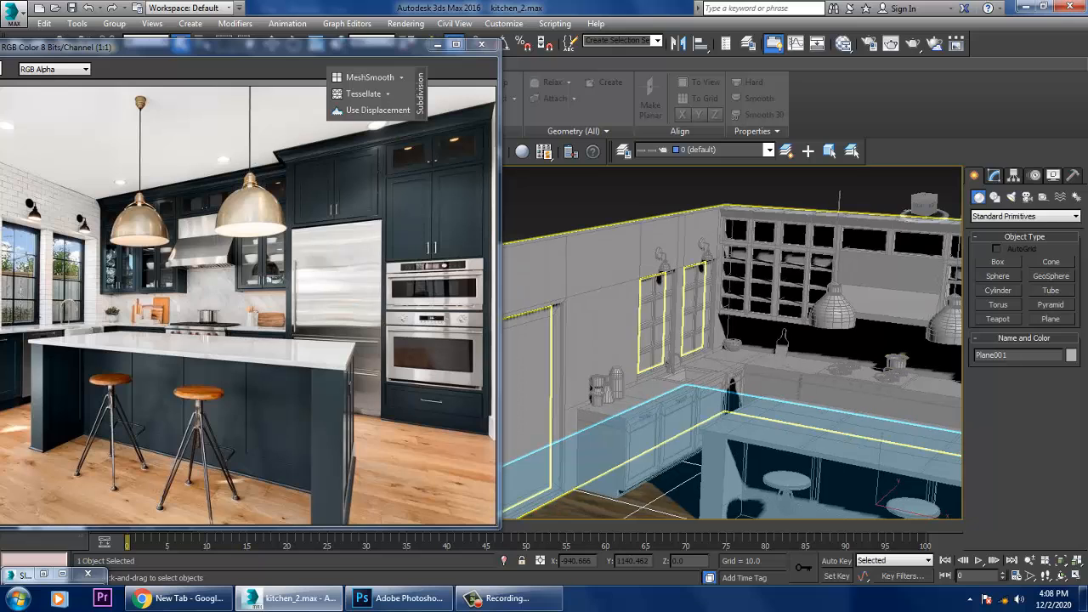
left_click(674, 299)
middle_click_drag(674, 299, 643, 301, "alt")
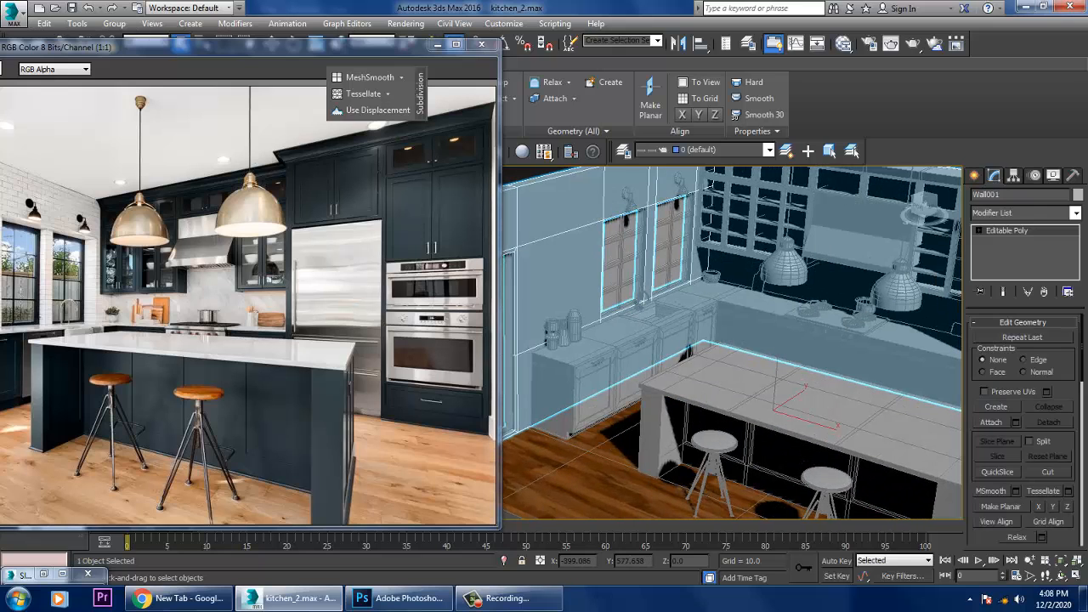
key("4")
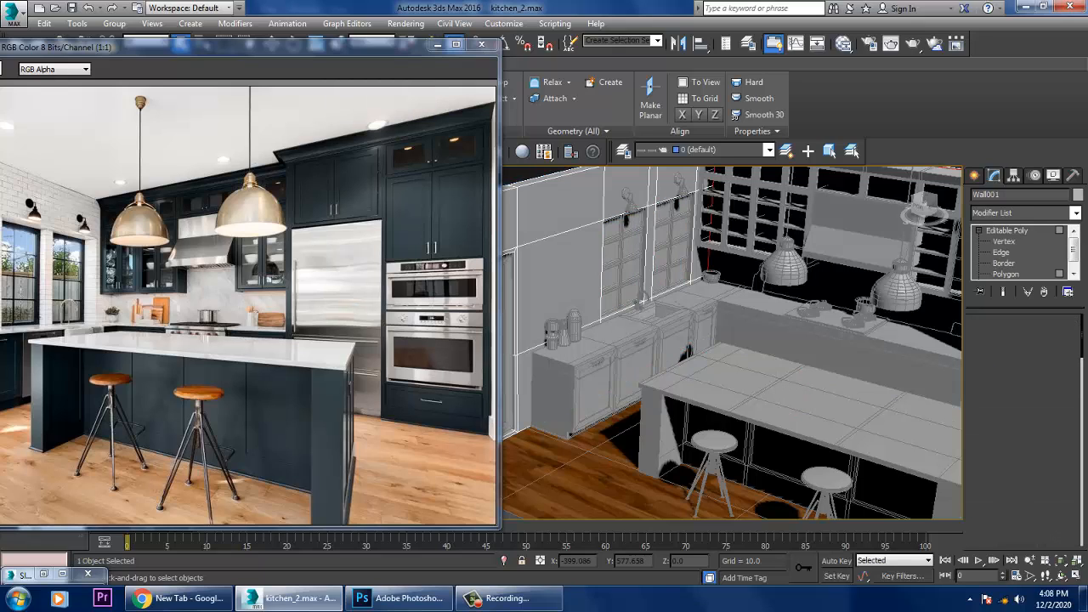
left_click(561, 208)
left_click(557, 285, "ctrl")
left_click(525, 387, "ctrl")
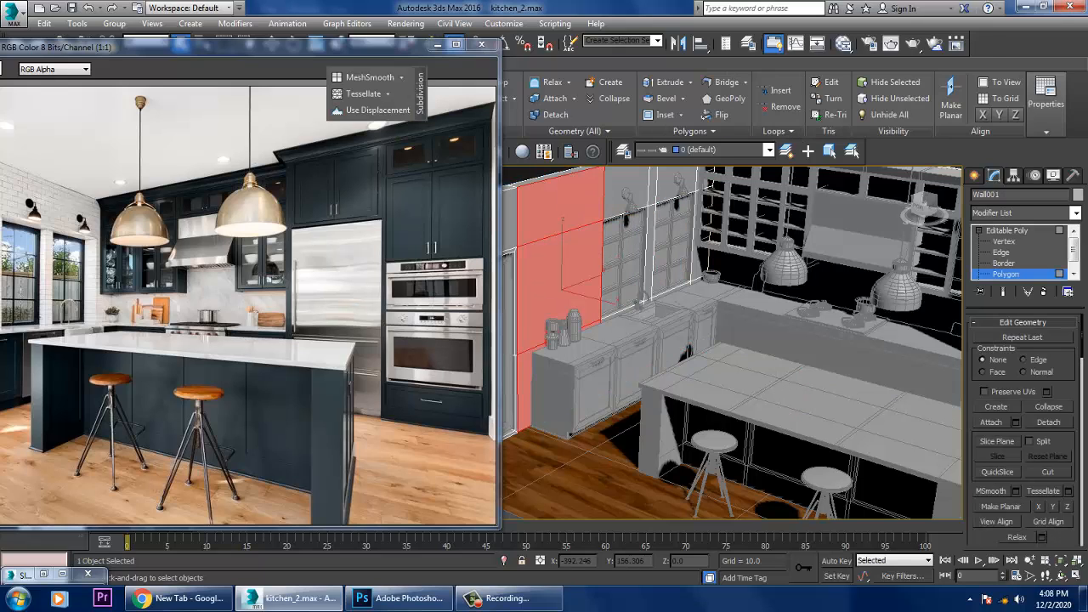
left_click(625, 188, "ctrl")
left_click(652, 188, "ctrl")
left_click(650, 251, "ctrl")
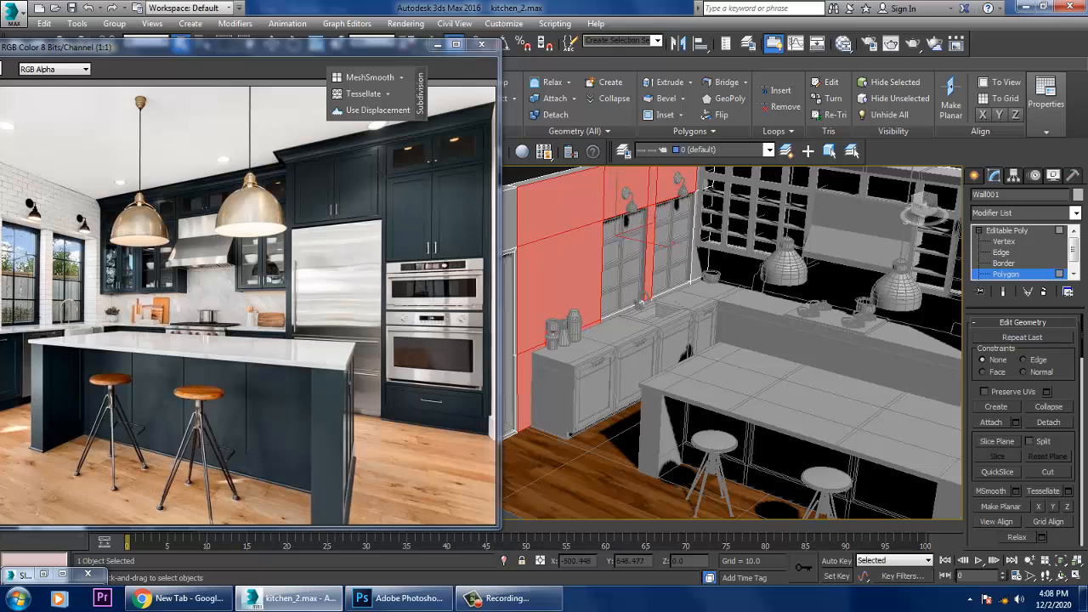
left_click(702, 255, "ctrl")
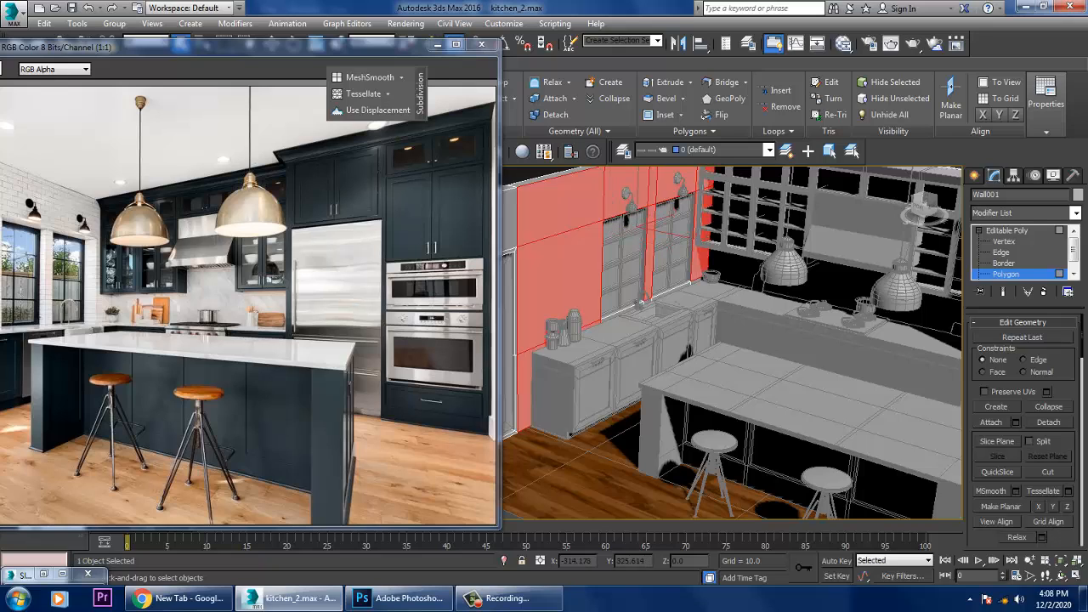
middle_click_drag(732, 343, 707, 339, "alt")
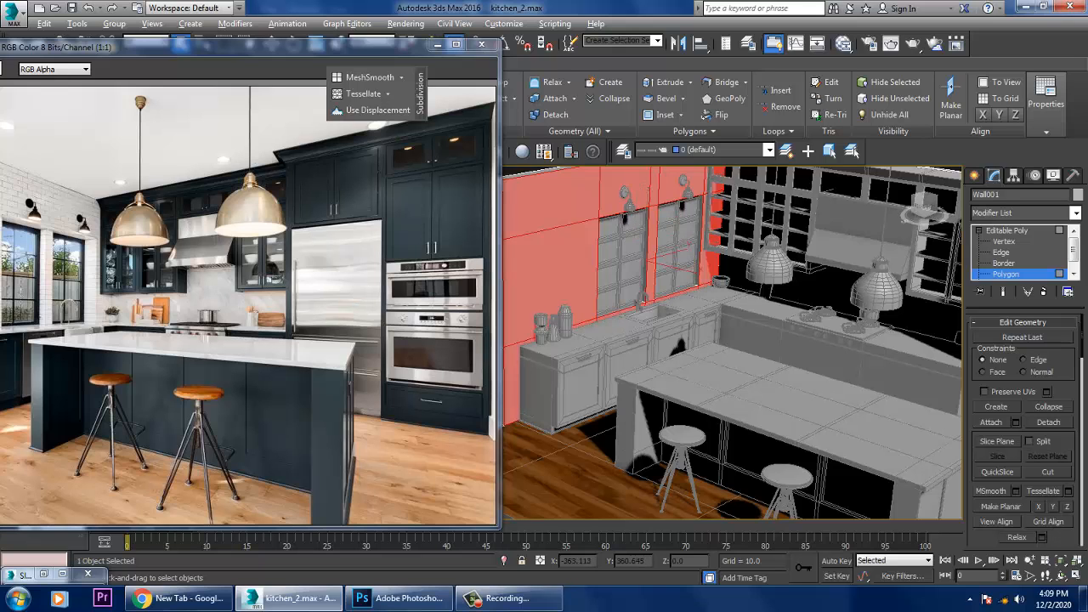
middle_click_drag(733, 342, 755, 373, "alt")
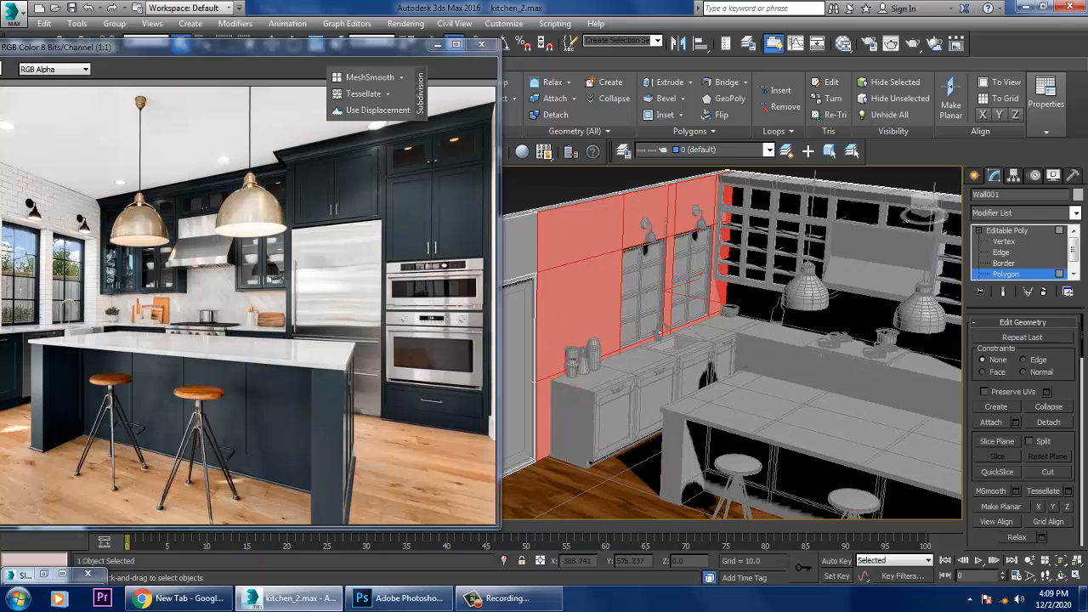
Rename the wood VRayMtl material as floor in the Slate Material Editor.
left_click(843, 43)
middle_click_drag(357, 347, 349, 329)
double_click(397, 128)
left_click(587, 158)
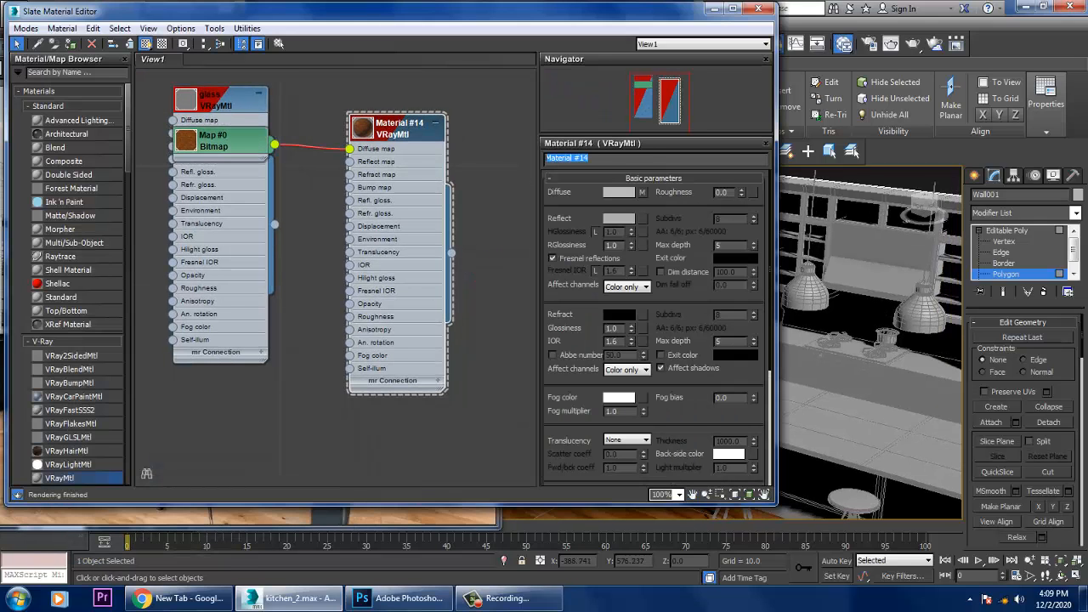
type("floor")
Add a new VRayMtl with the image b471ab8f68f6f5d0ceb88a5e1f1cd49f.jpg as the bitmap in its diffuse slot.
middle_click_drag(458, 435, 458, 332)
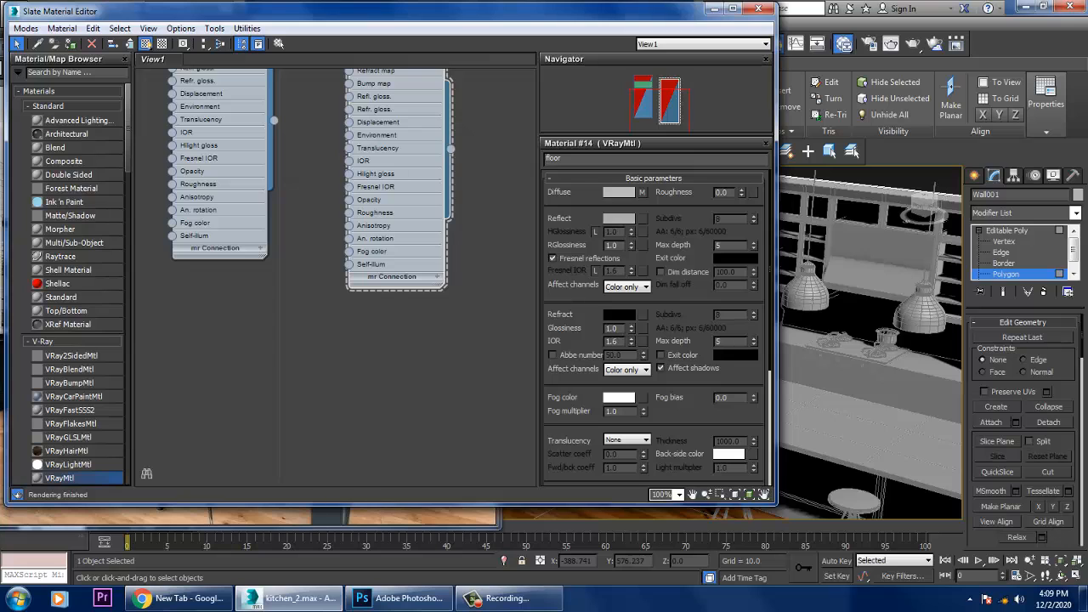
left_click_drag(60, 478, 213, 309)
double_click(262, 323)
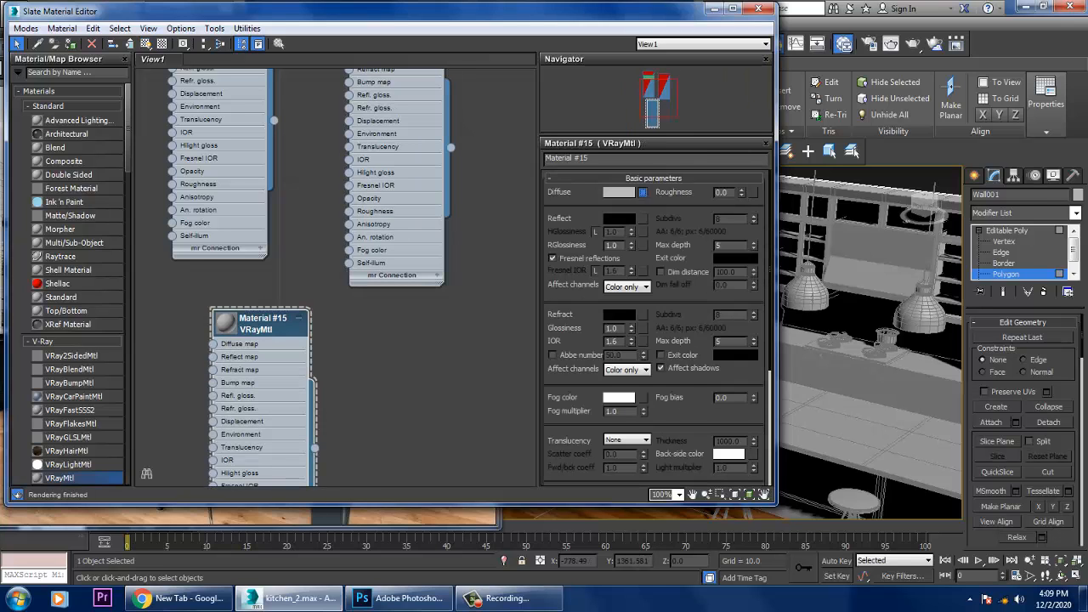
left_click(643, 191)
double_click(761, 248)
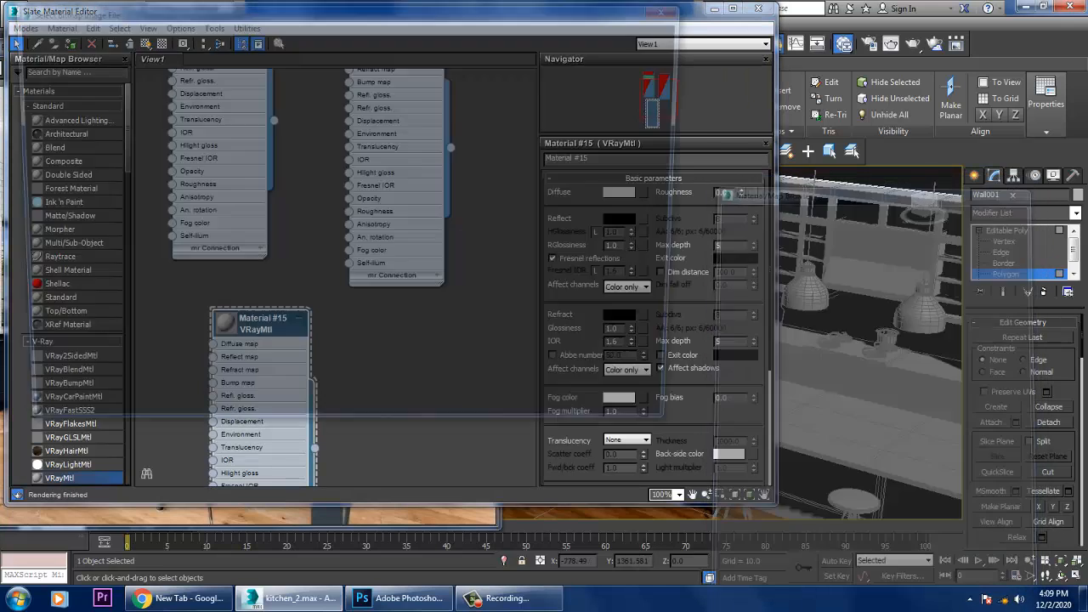
left_click(331, 111)
left_click(261, 110)
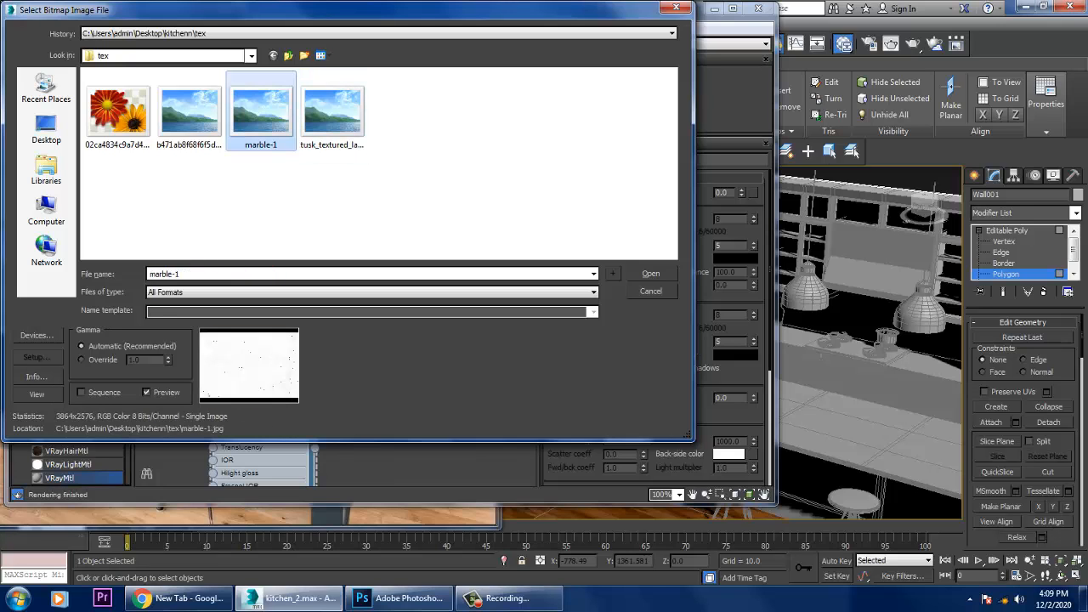
double_click(188, 111)
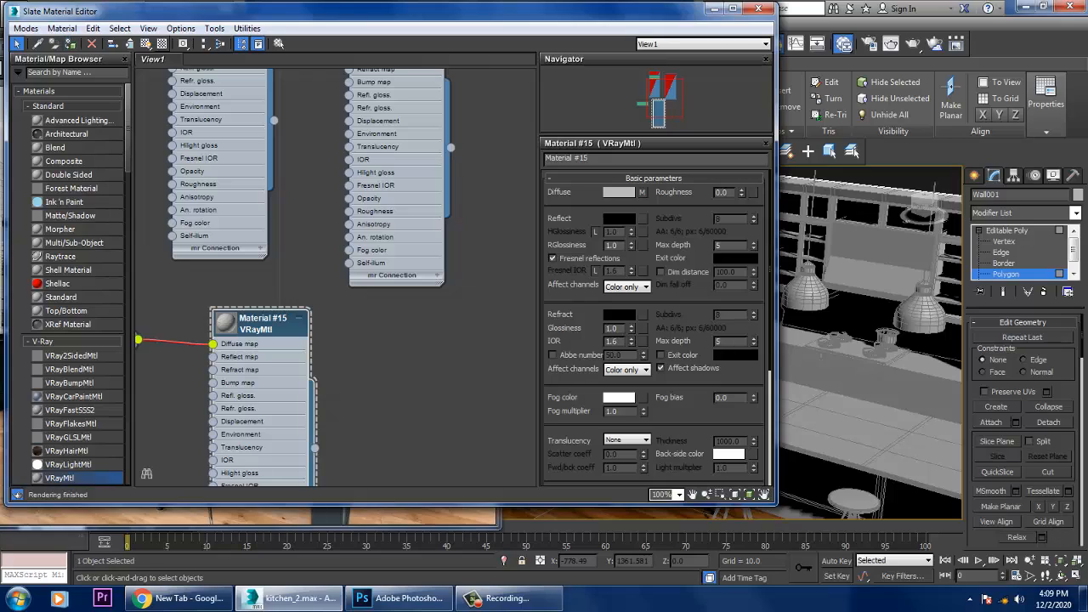
Show the brick material on the selected Wall001 polygons and set its bitmap's U and V tiling to 2.0.
left_click(145, 43)
left_click_drag(391, 11, 153, 88)
left_click(403, 269)
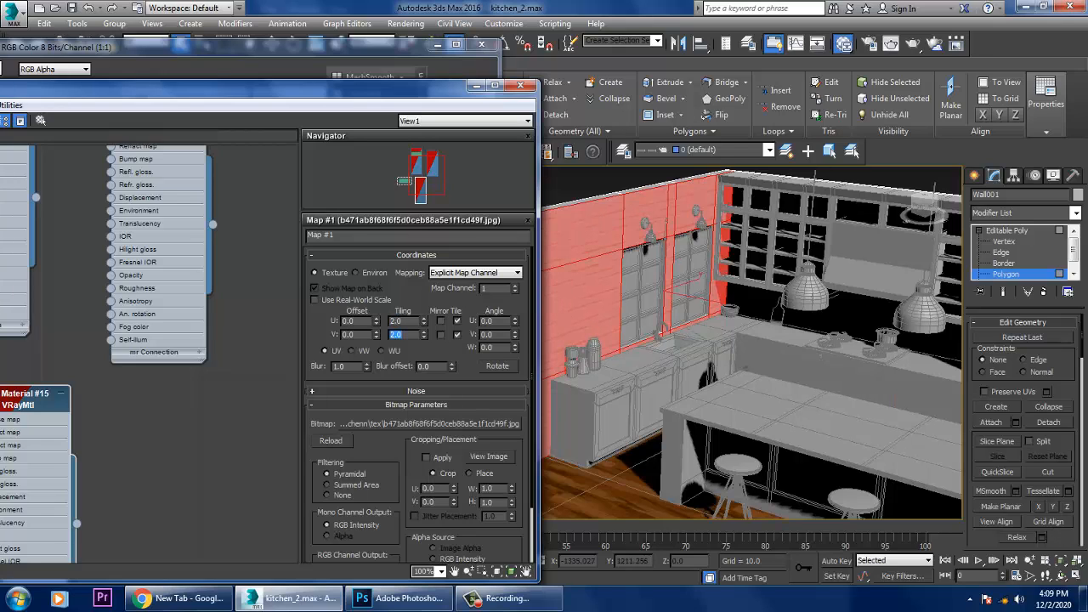
left_click(662, 331)
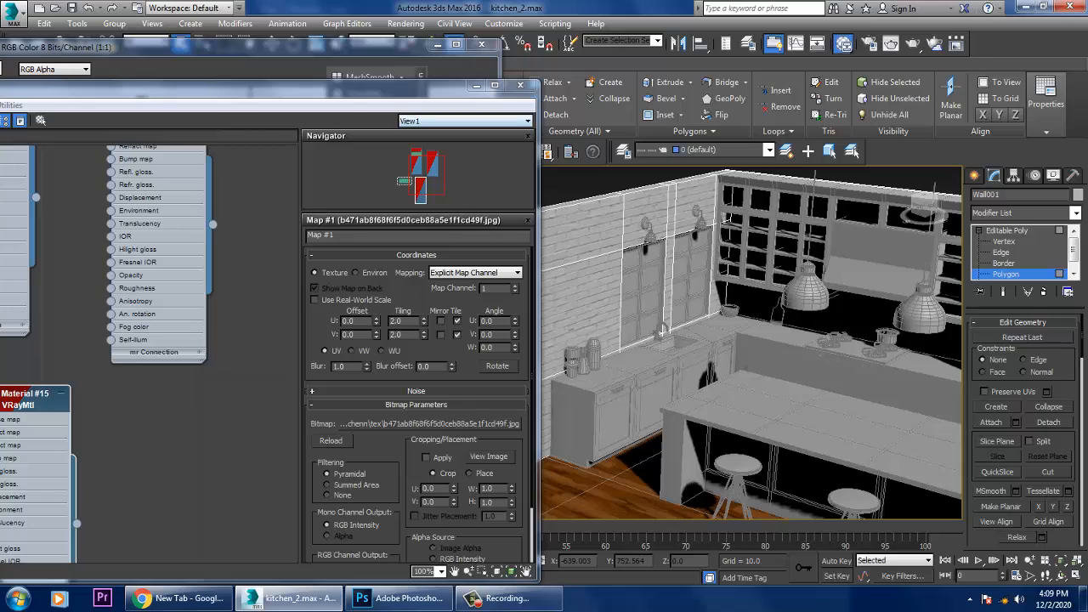
left_click_drag(255, 86, 164, 96)
left_click(385, 96)
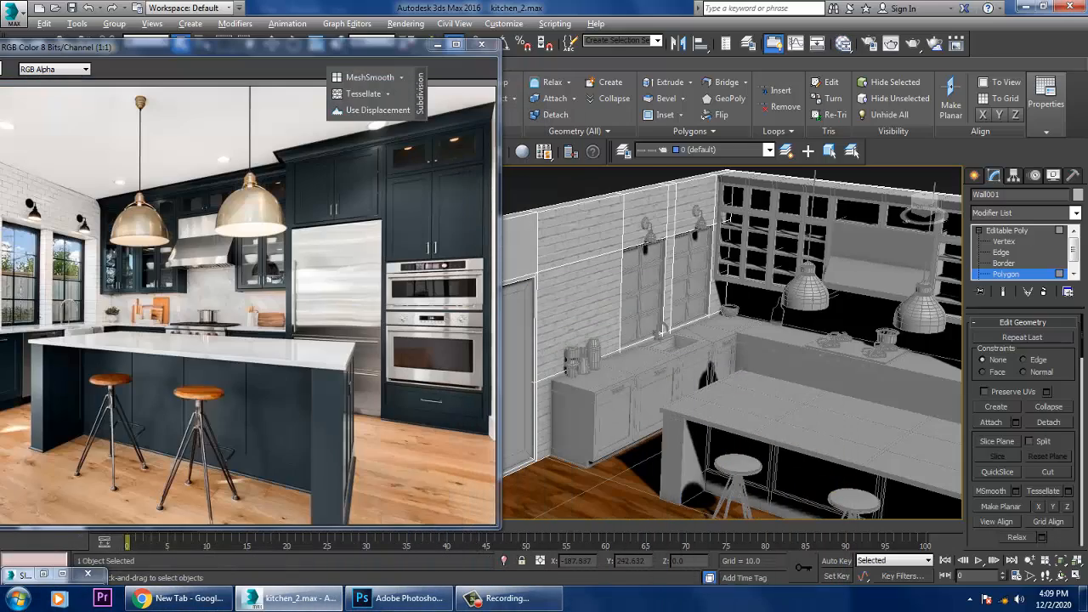
Select the upper brick polygon beside the windows and convert Wall001 to an editable poly.
middle_click_drag(714, 340, 765, 343, "alt")
scroll(735, 340, "up", 3)
left_click(609, 310)
middle_click_drag(595, 303, 706, 389)
left_click(671, 238)
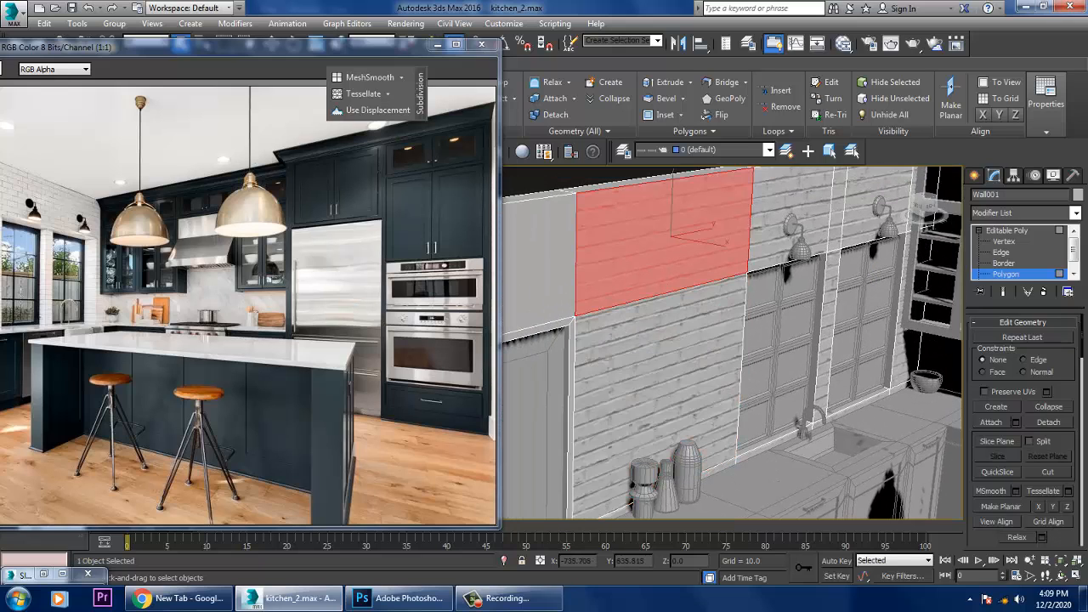
right_click(661, 235)
mouse_move(724, 371)
left_click(818, 384)
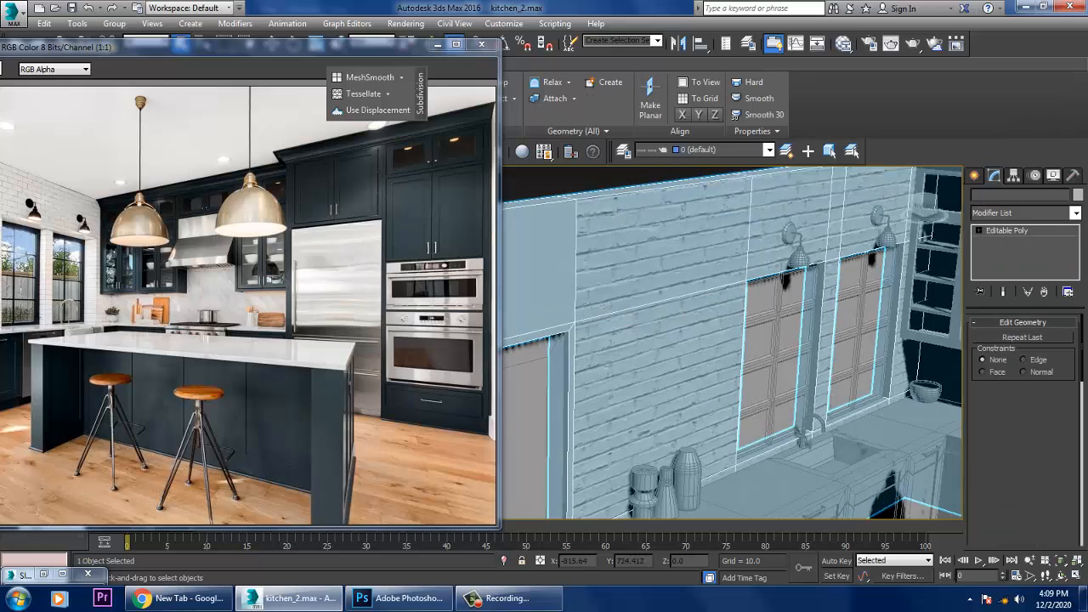
Select the window object Box002 and its eight glass pane polygons.
middle_click_drag(799, 382, 829, 383, "alt")
middle_click_drag(811, 314, 736, 301)
left_click(736, 301)
scroll(736, 301, "up", 3)
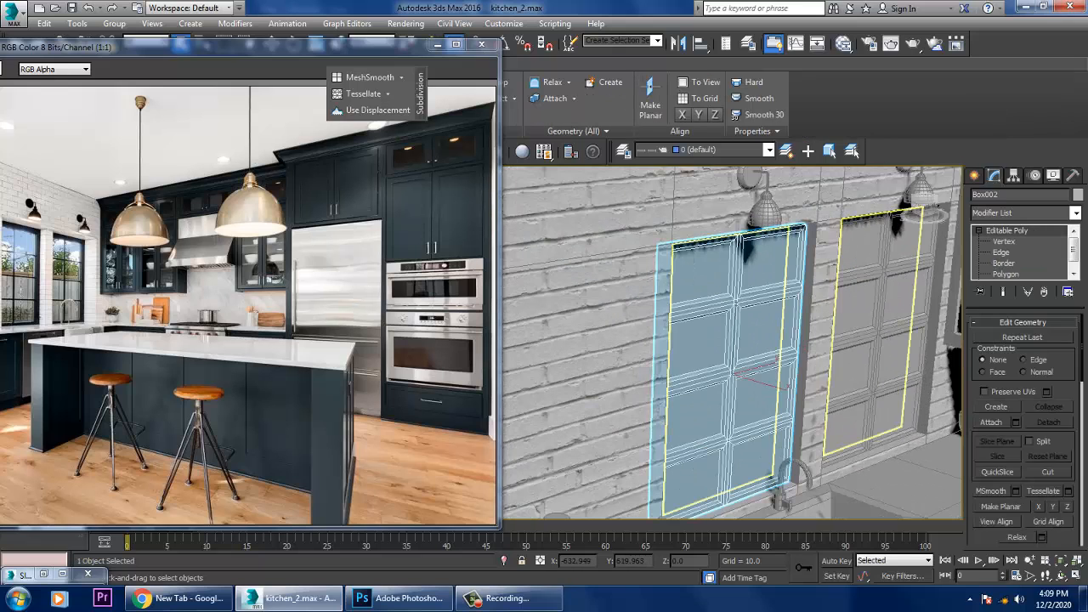
key("4")
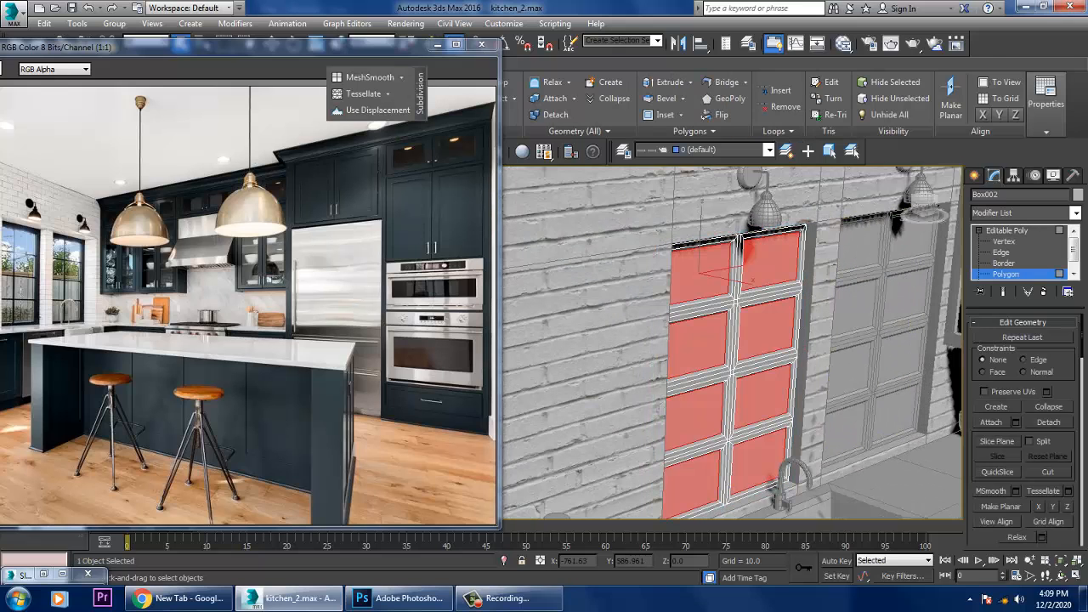
mouse_move(732, 372)
middle_mouse_down("alt")
mouse_move(842, 372)
mouse_move(723, 365)
mouse_move(706, 357)
mouse_move(732, 359)
mouse_move(680, 340)
mouse_move(719, 357)
middle_mouse_up("alt")
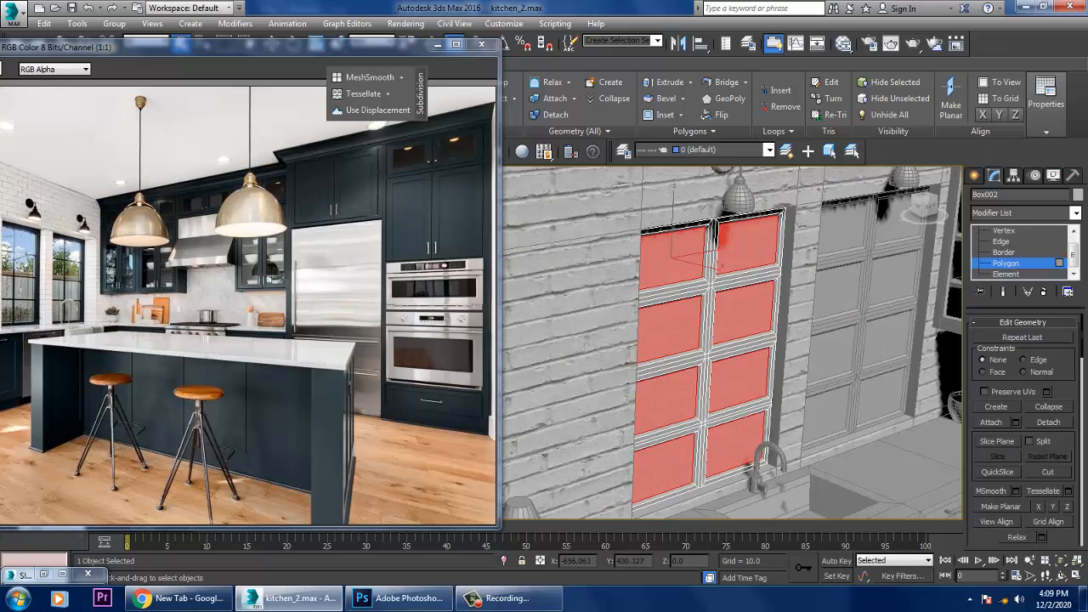
Add a new VRayMtl to the material graph and name it window glass.
key("m")
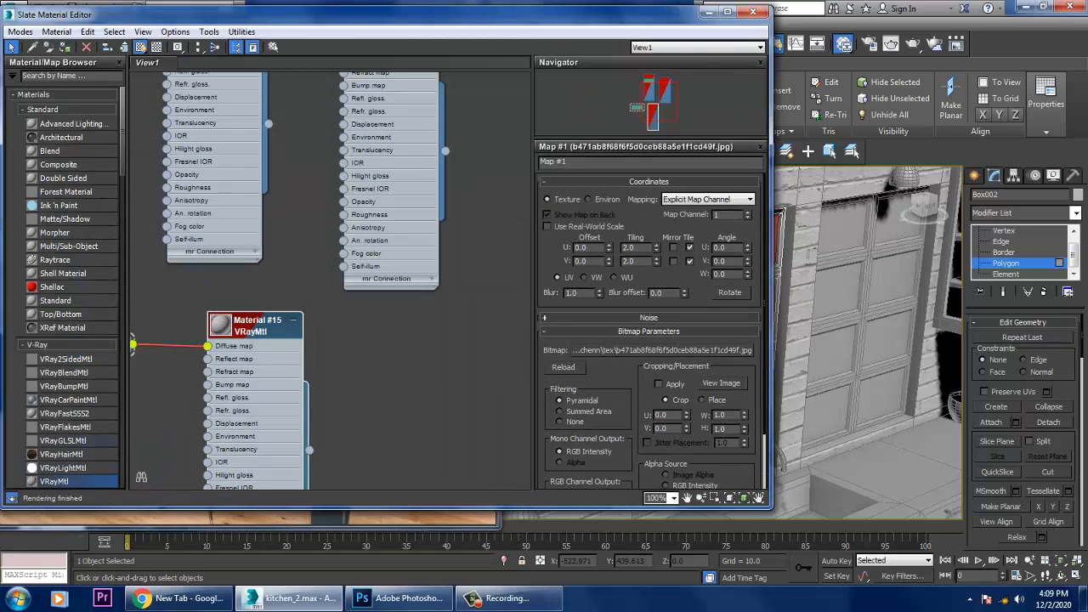
left_click_drag(54, 481, 371, 340)
double_click(420, 353)
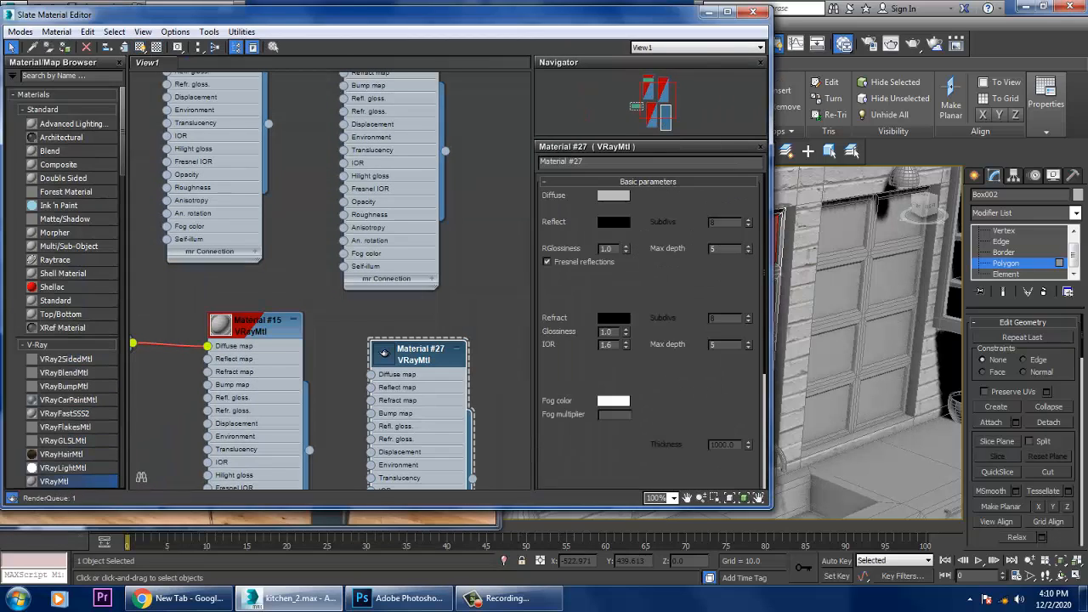
double_click(581, 161)
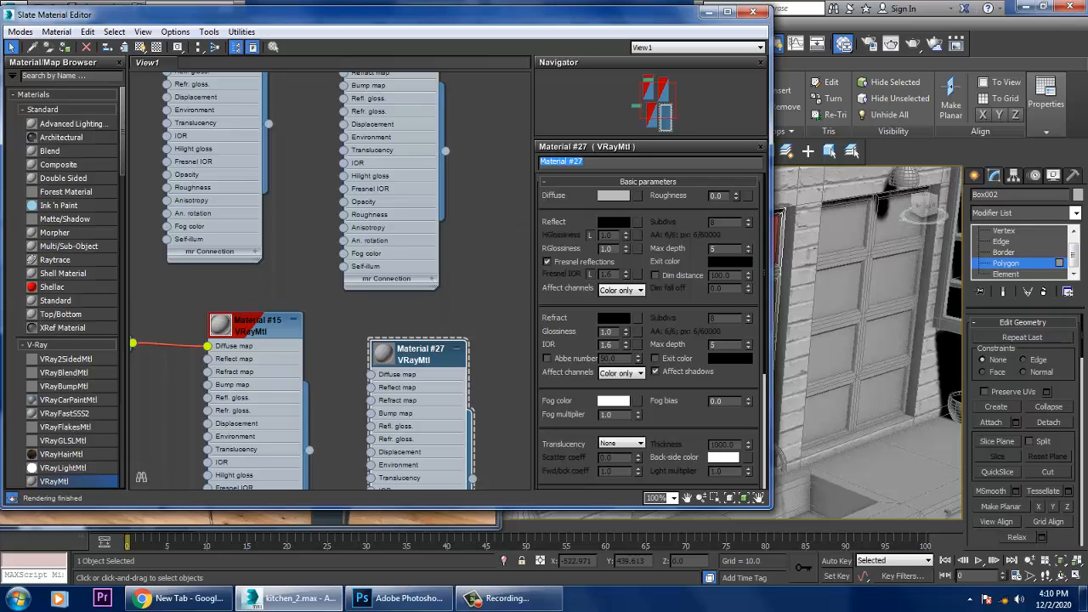
type("window glass")
Give the window glass material white refraction, a grey reflection of about 89 and IOR 1.55, and assign it to the selected panes.
left_click(613, 317)
left_click_drag(276, 192, 277, 88)
left_click(502, 203)
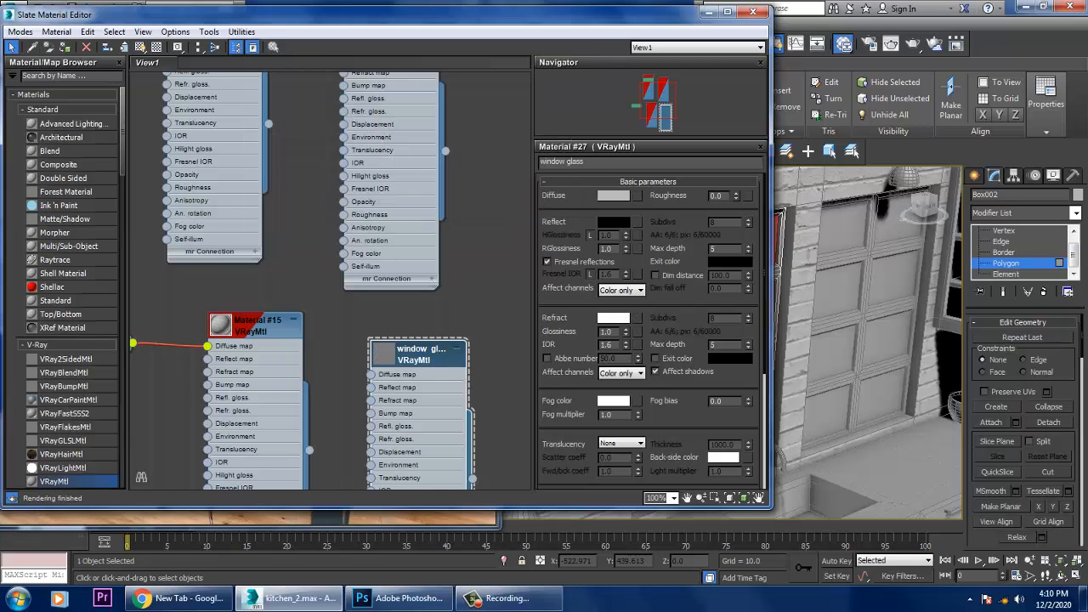
left_click(614, 221)
left_click_drag(275, 192, 275, 154)
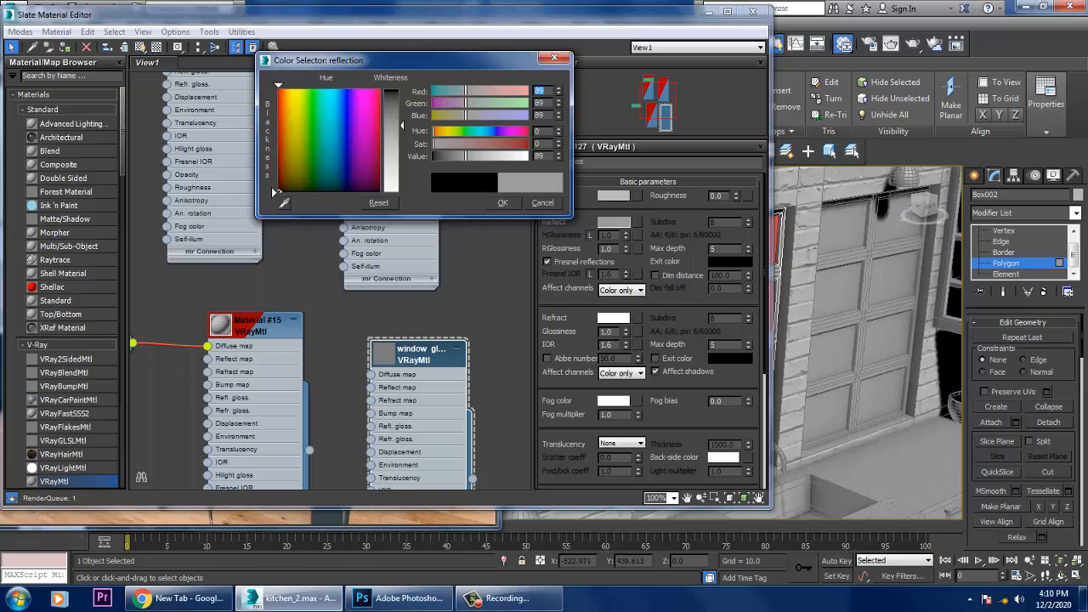
left_click(503, 202)
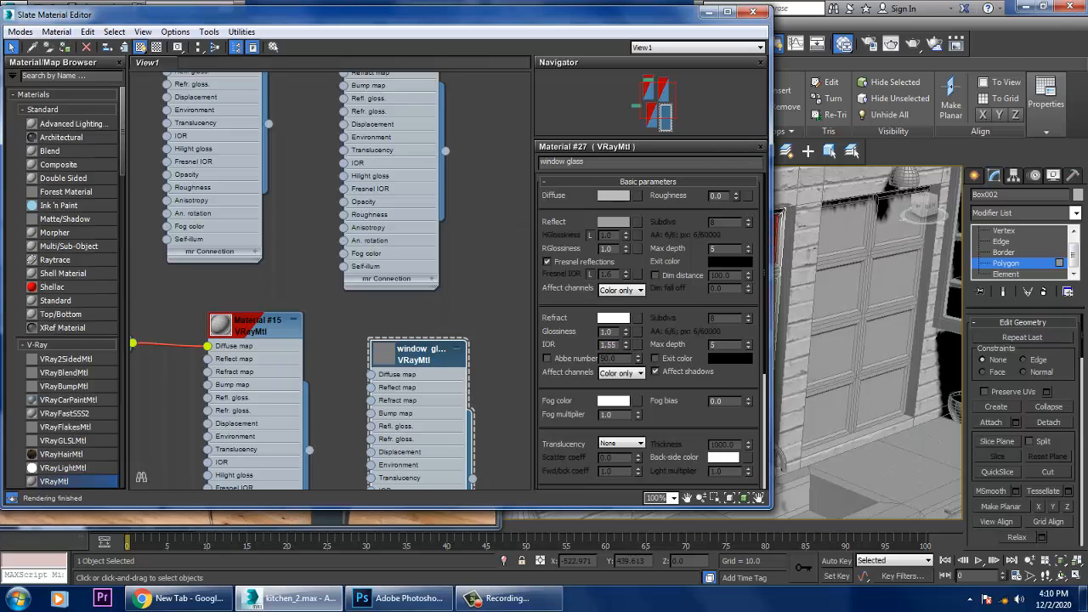
left_click(713, 12)
Invert the polygon selection to the frame of Box002 and add another VRayMtl for it.
scroll(712, 228, "up", 2)
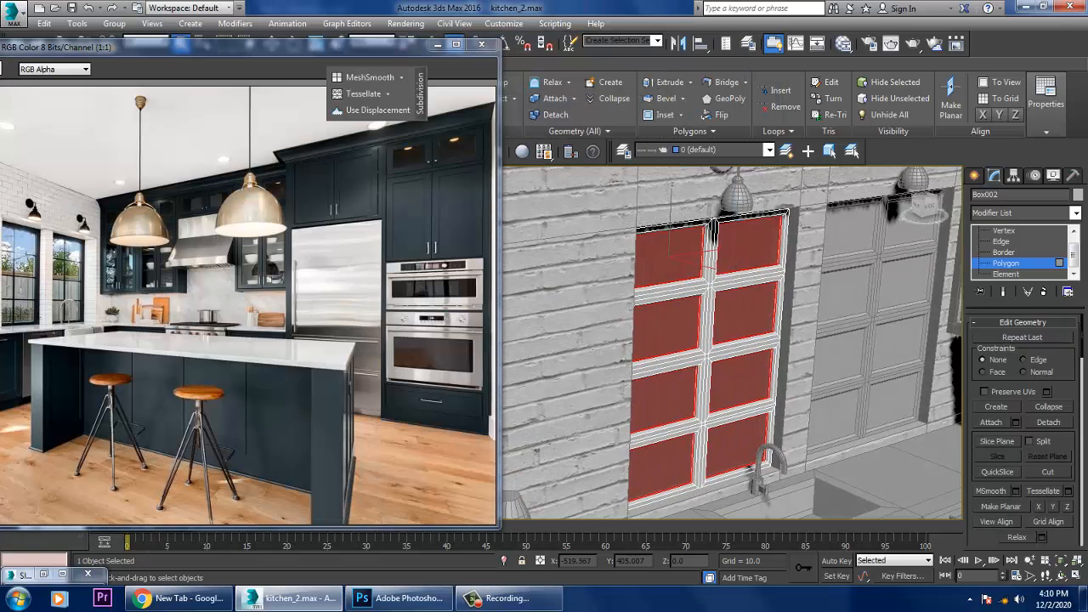
key("ctrl+i")
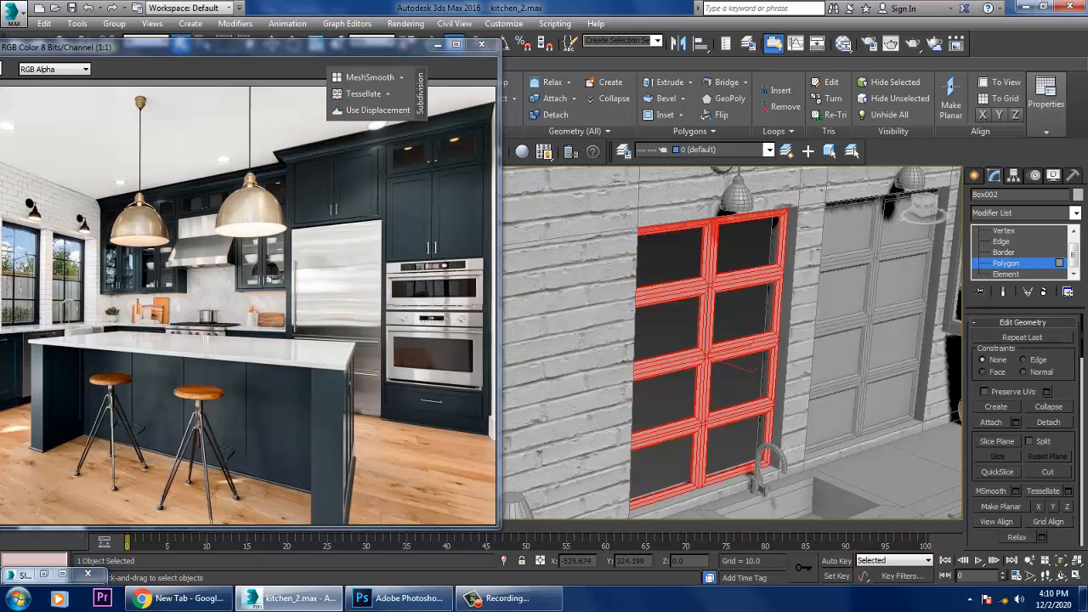
key("m")
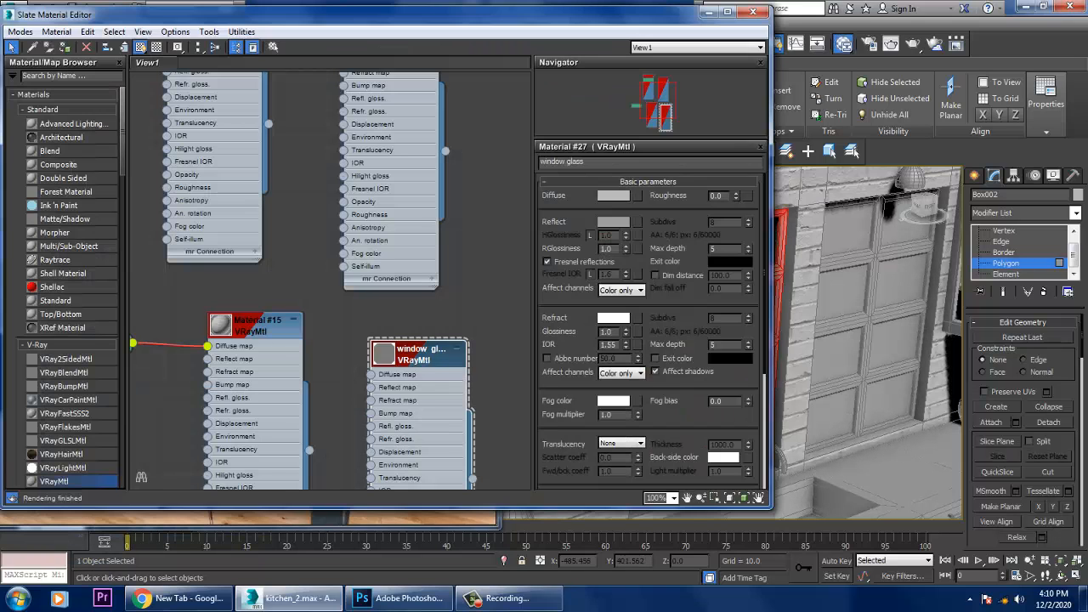
left_click_drag(339, 14, 831, 54)
middle_click_drag(821, 468, 775, 143)
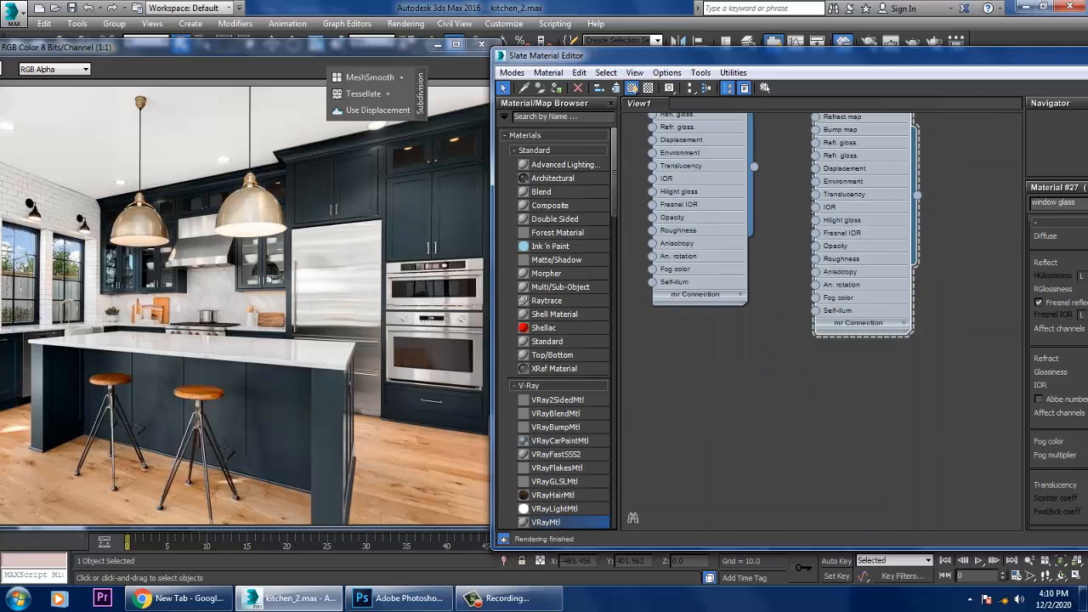
left_click_drag(545, 522, 676, 364)
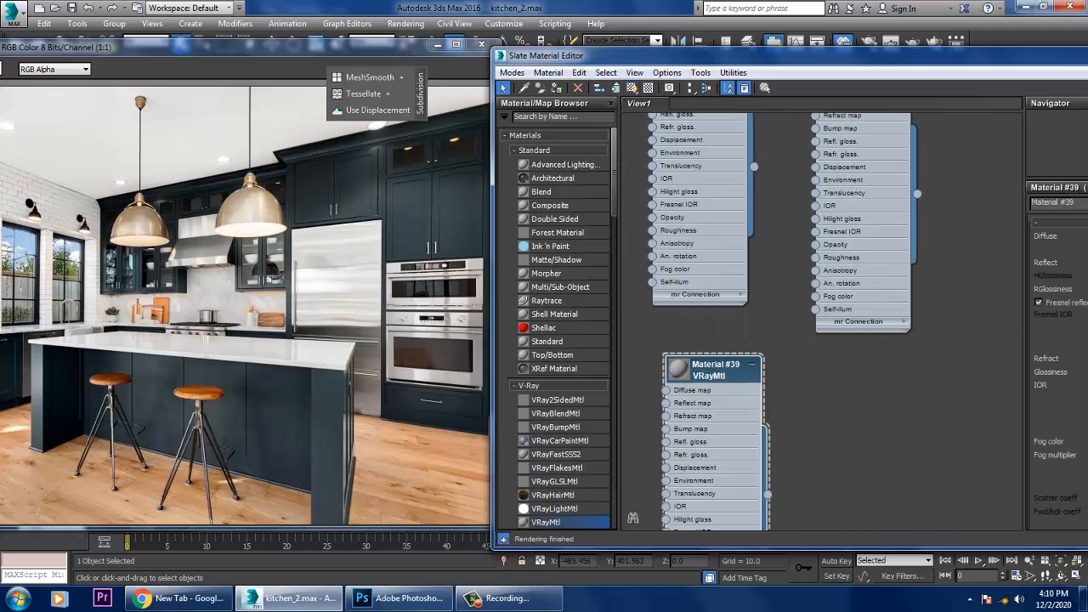
Set the new material's diffuse to a dark blue-grey sampled from the reference photo and assign it to the selected window frame.
left_click_drag(646, 55, 508, 63)
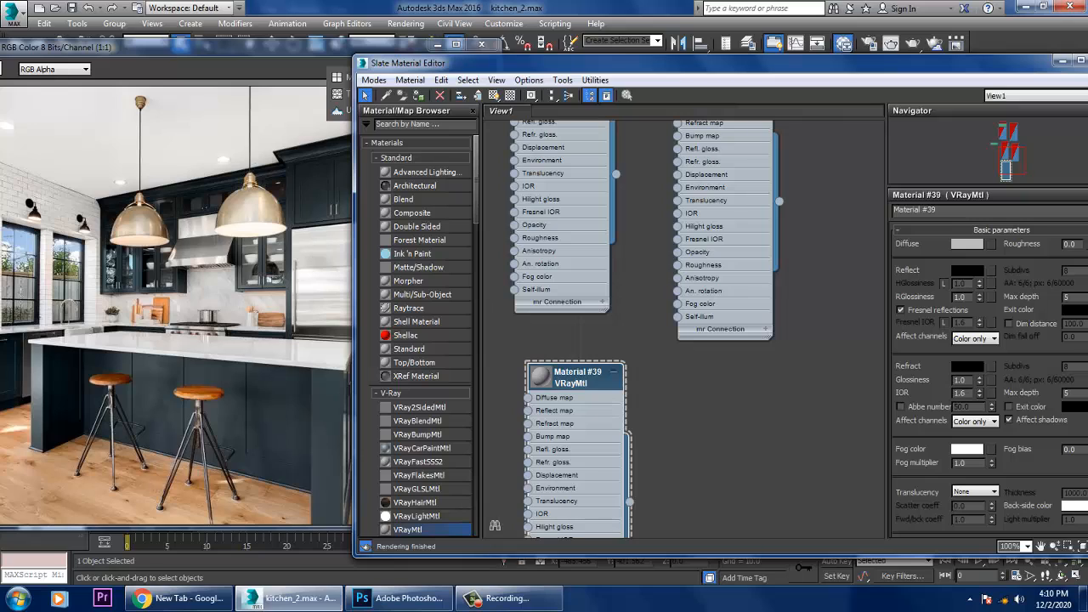
left_click(966, 243)
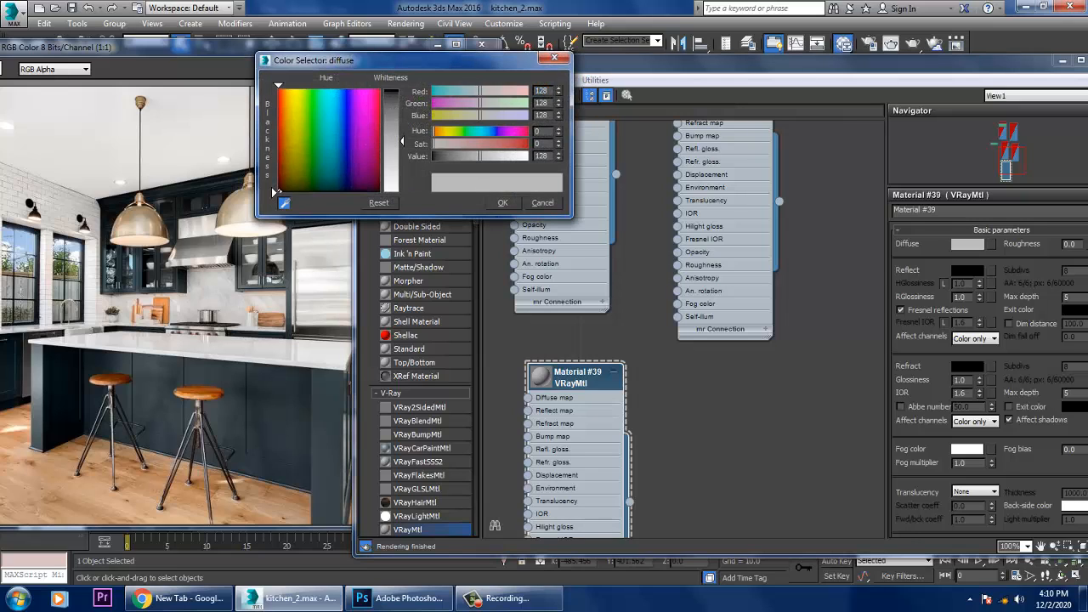
left_click_drag(272, 187, 271, 184)
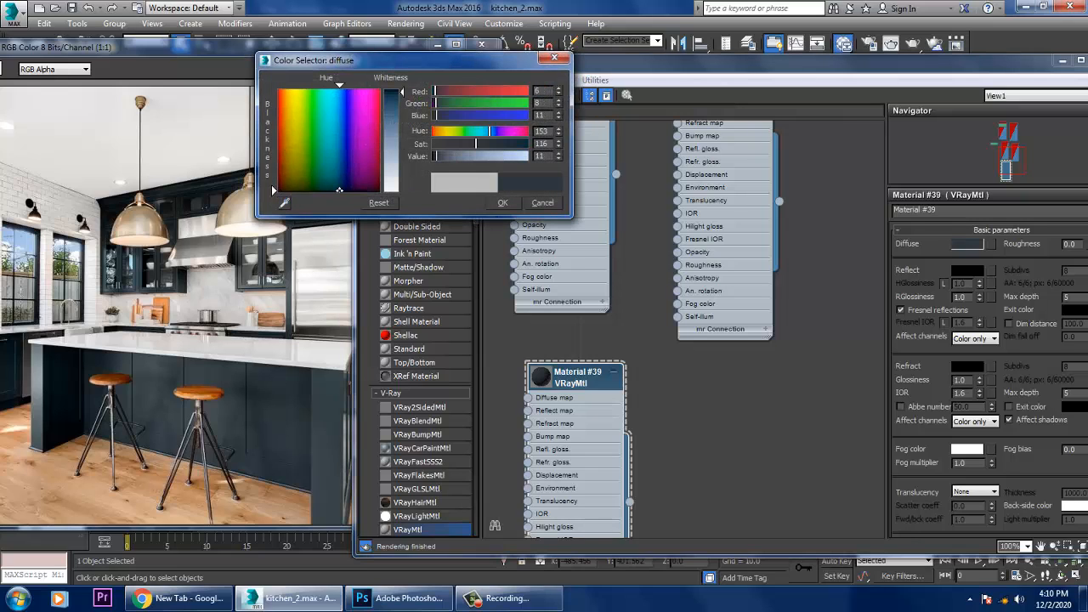
key("Return")
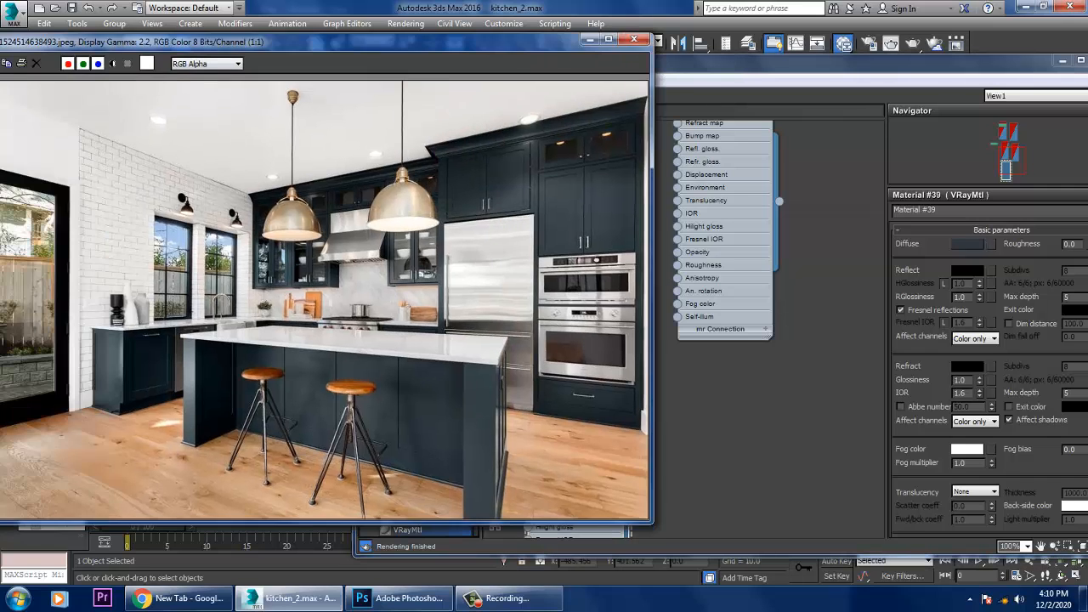
key("m")
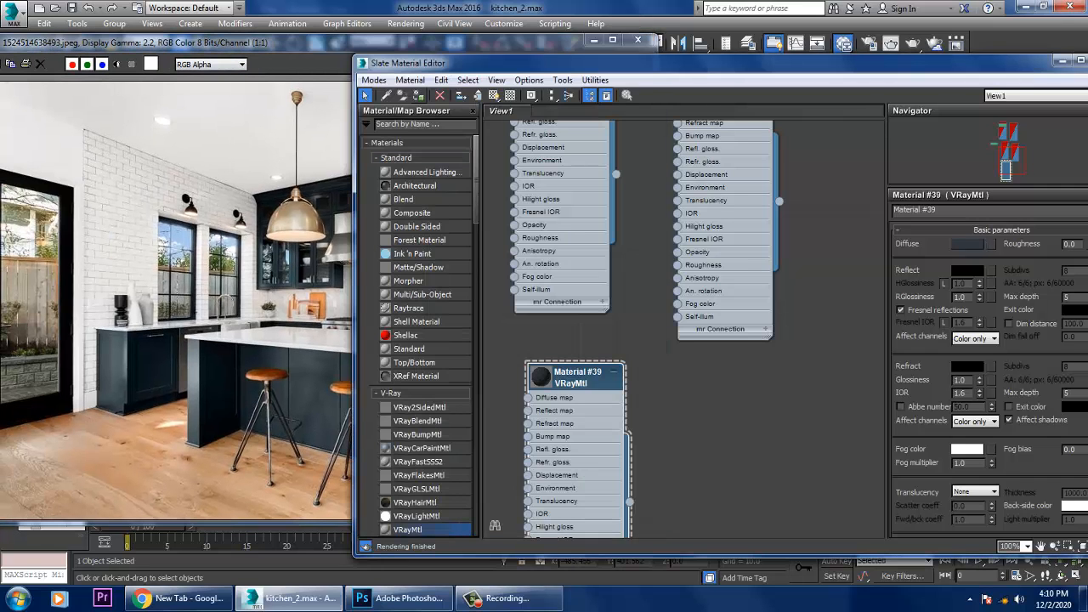
left_click(1061, 61)
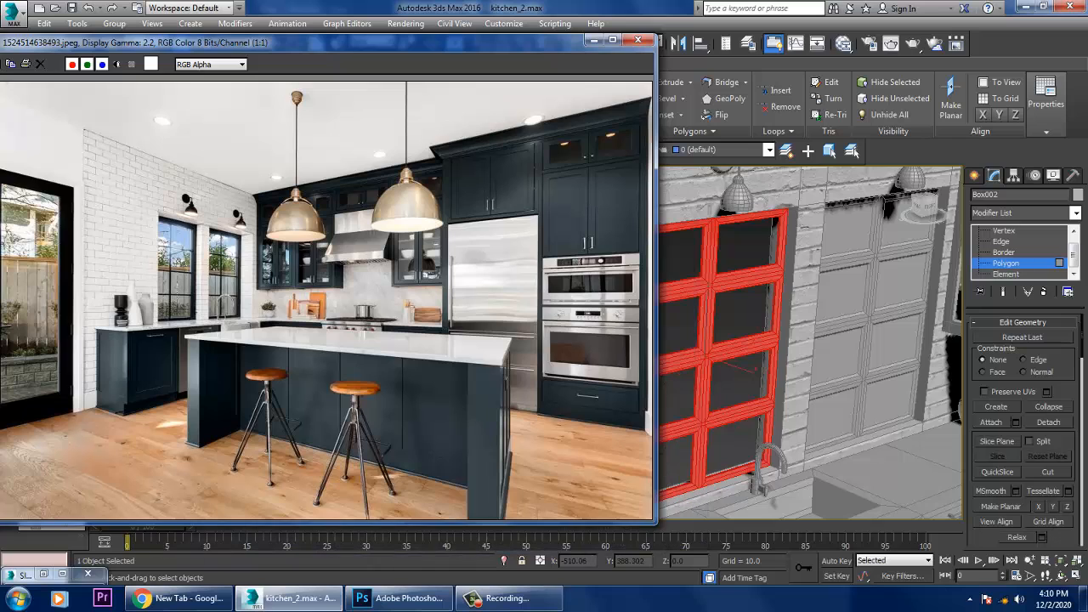
Select the glass pane polygons of the second window, Box003, and assign the window glass material to them.
middle_click_drag(807, 340, 739, 354, "alt")
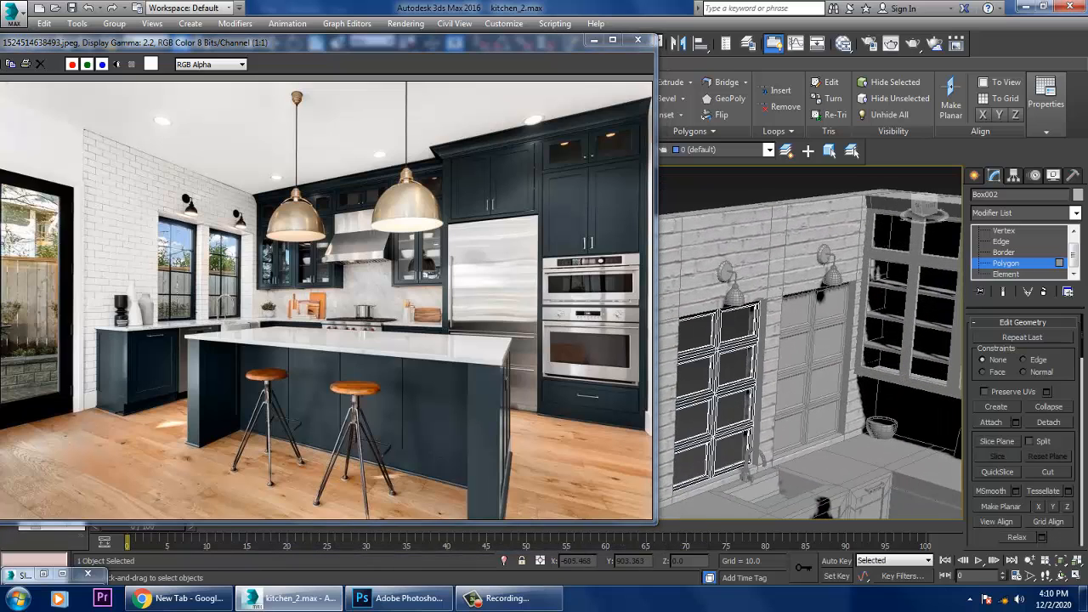
scroll(1019, 251, "up", 1)
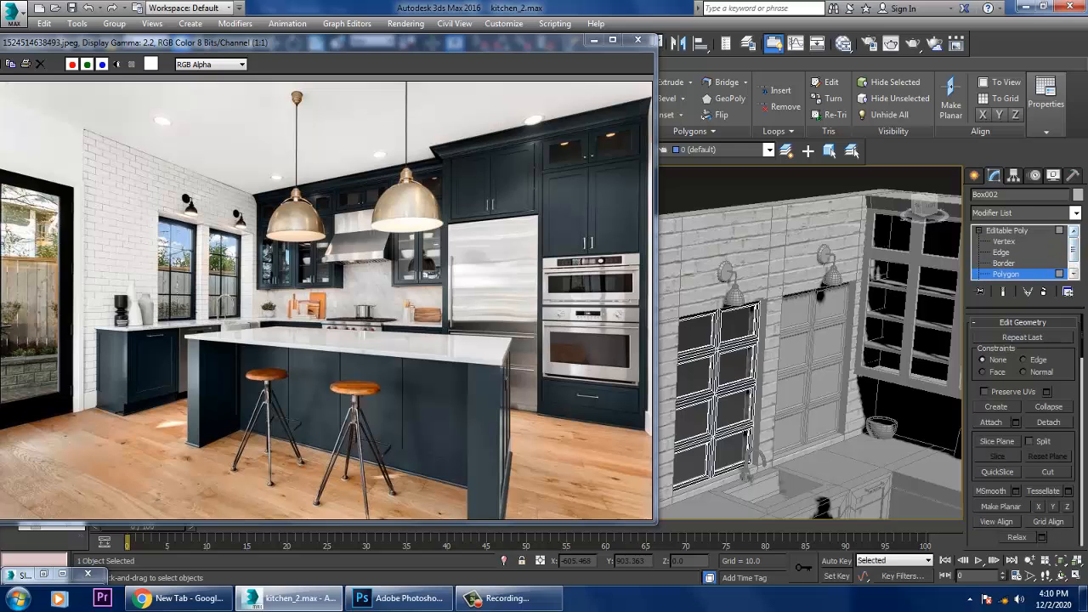
left_click(1007, 230)
middle_click_drag(807, 372, 769, 365)
left_click(769, 366)
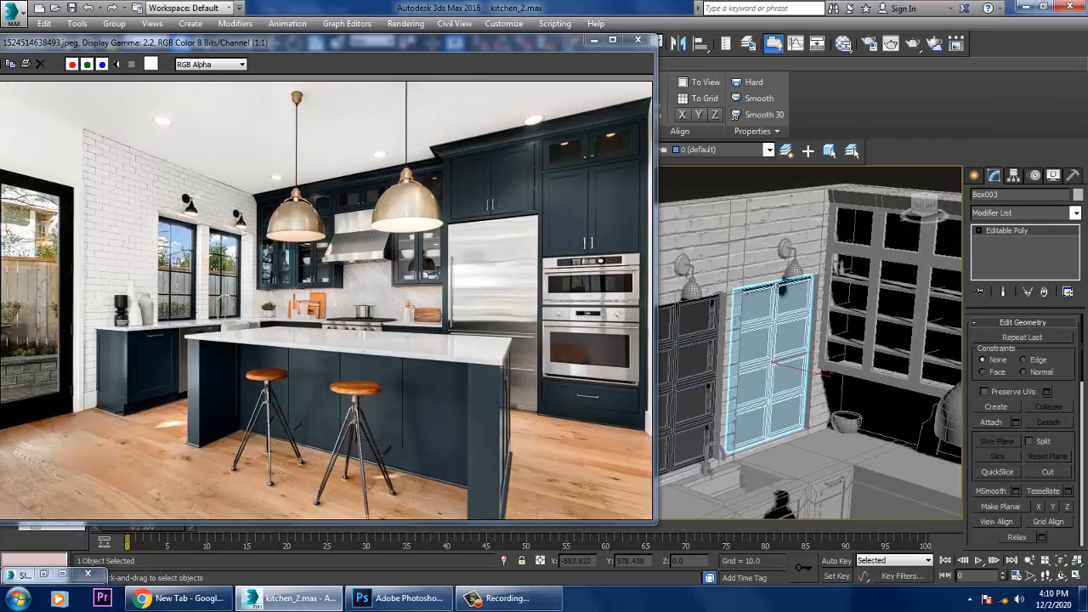
key("4")
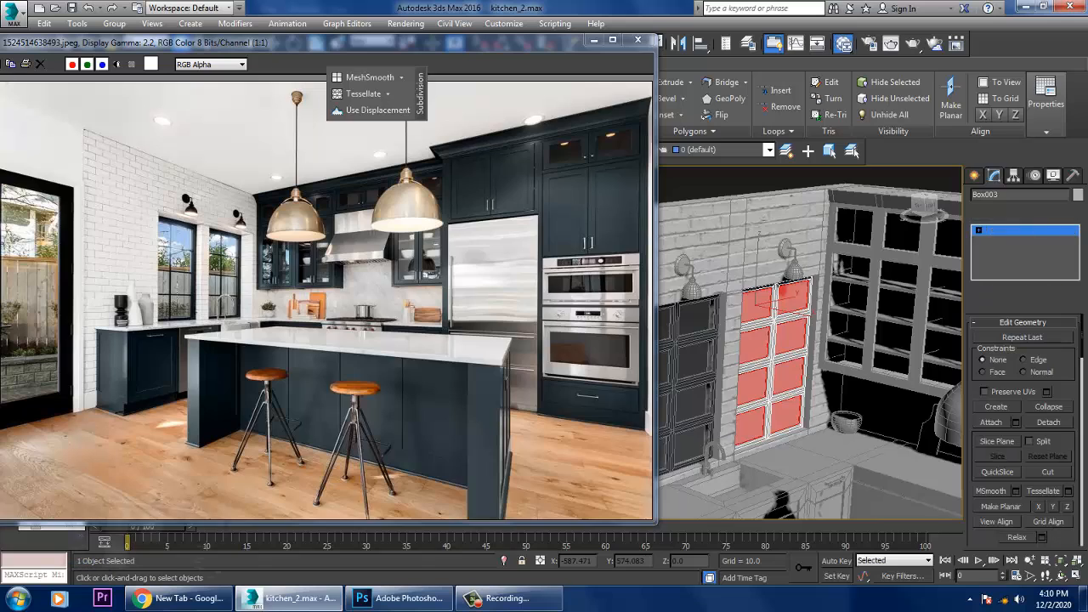
key("m")
left_click(746, 273)
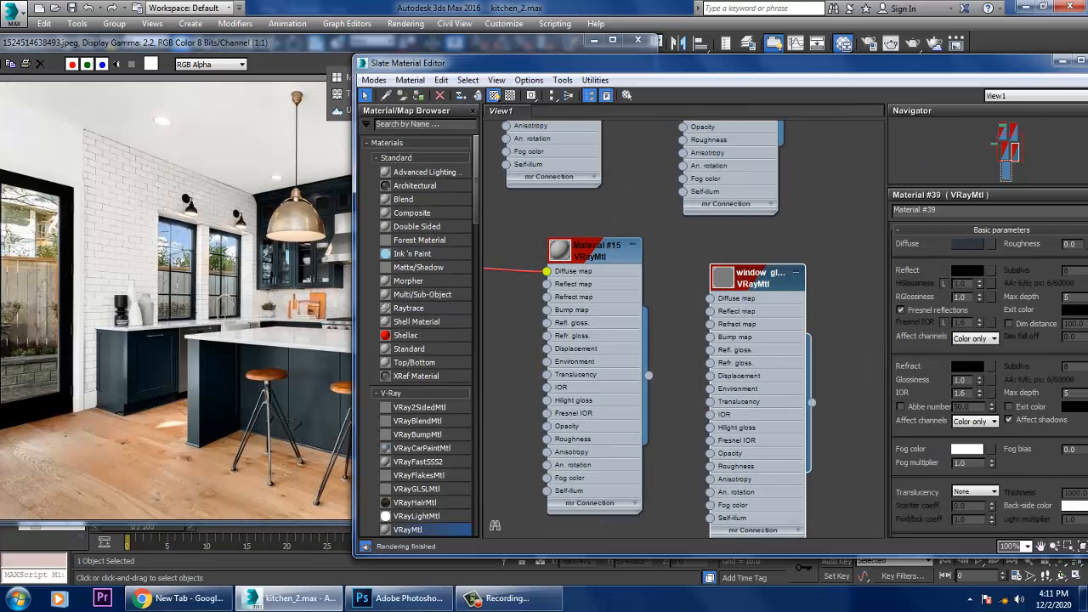
Invert the polygon selection to the frame of Box003 and assign the dark blue-grey frame material, Material #39, to it.
left_click_drag(714, 63, 240, 71)
middle_click_drag(769, 302, 773, 300)
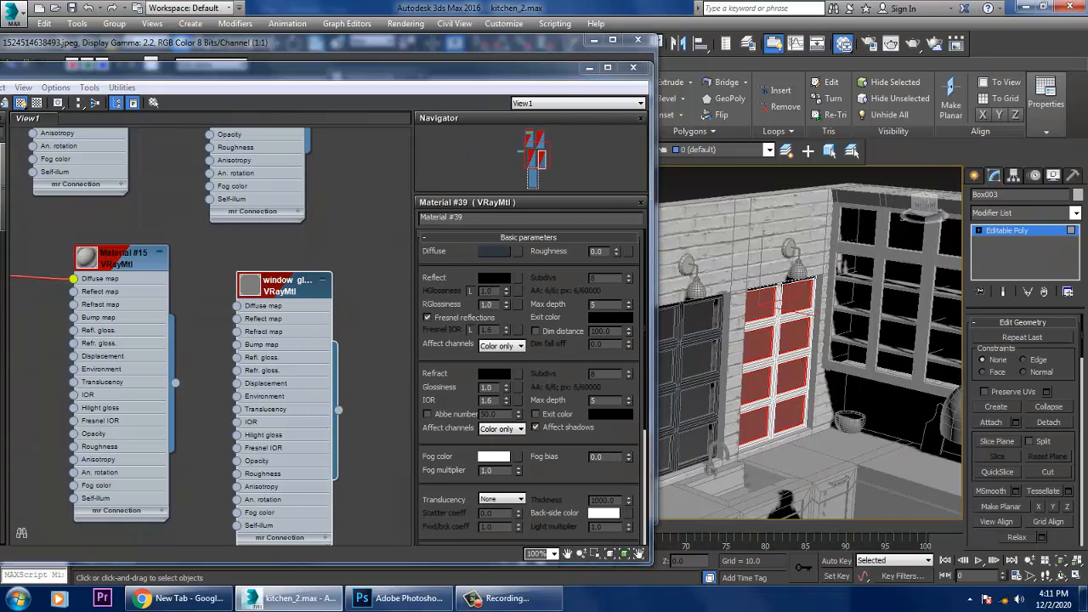
key("ctrl+i")
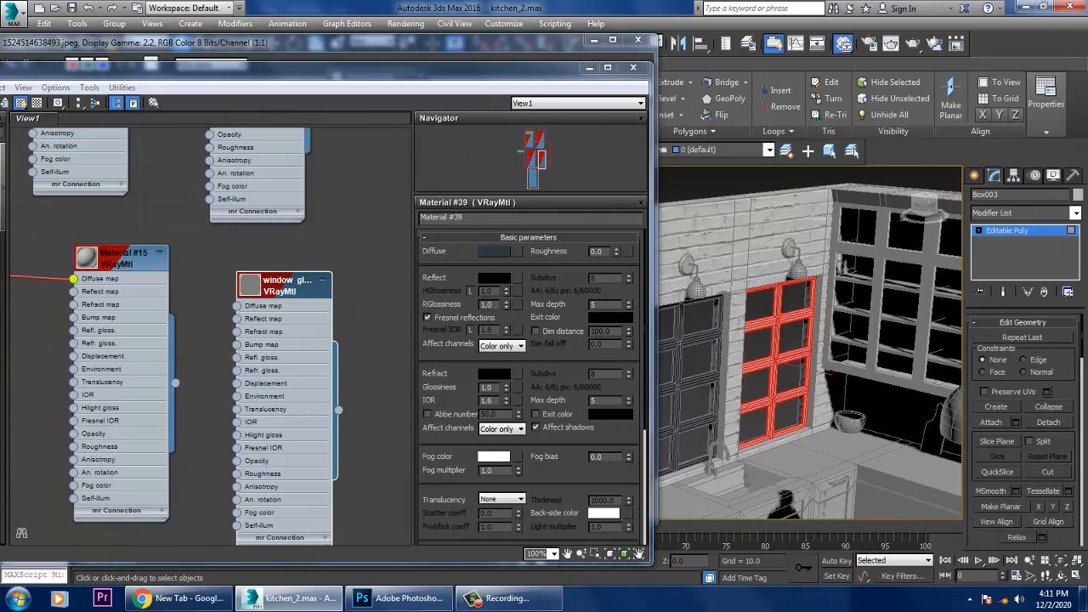
middle_click_drag(204, 408, 251, 185)
left_click(181, 362)
left_click_drag(90, 69, 247, 65)
left_click(102, 97)
left_click(177, 97)
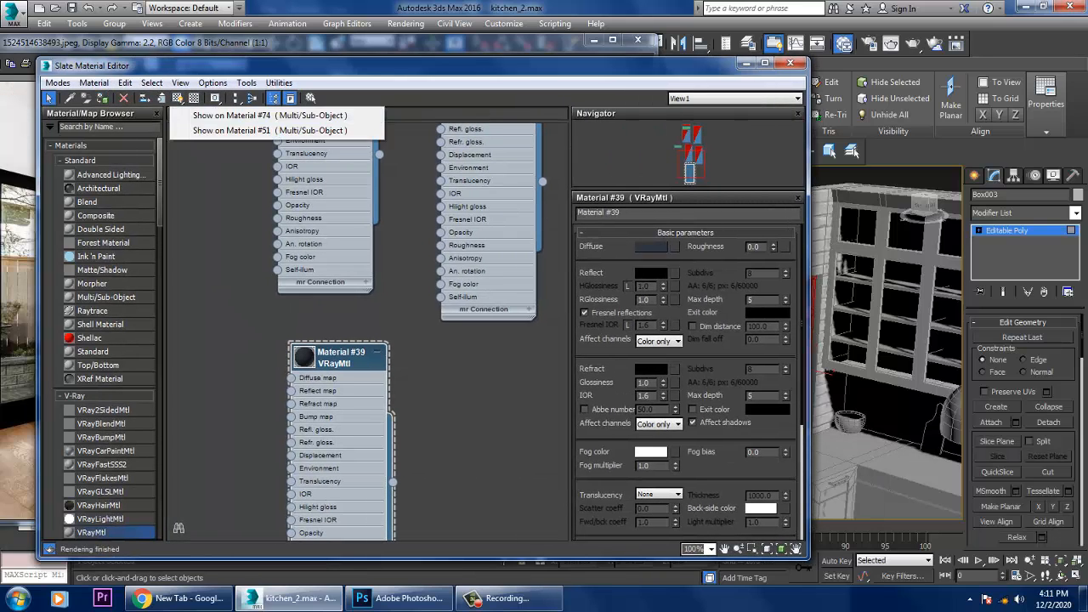
left_click(747, 62)
left_click(746, 62)
Clear the polygon selection and examine the wall cabinets and range hood area of the model beside the reference photo.
scroll(736, 223, "down", 4)
left_click(736, 150)
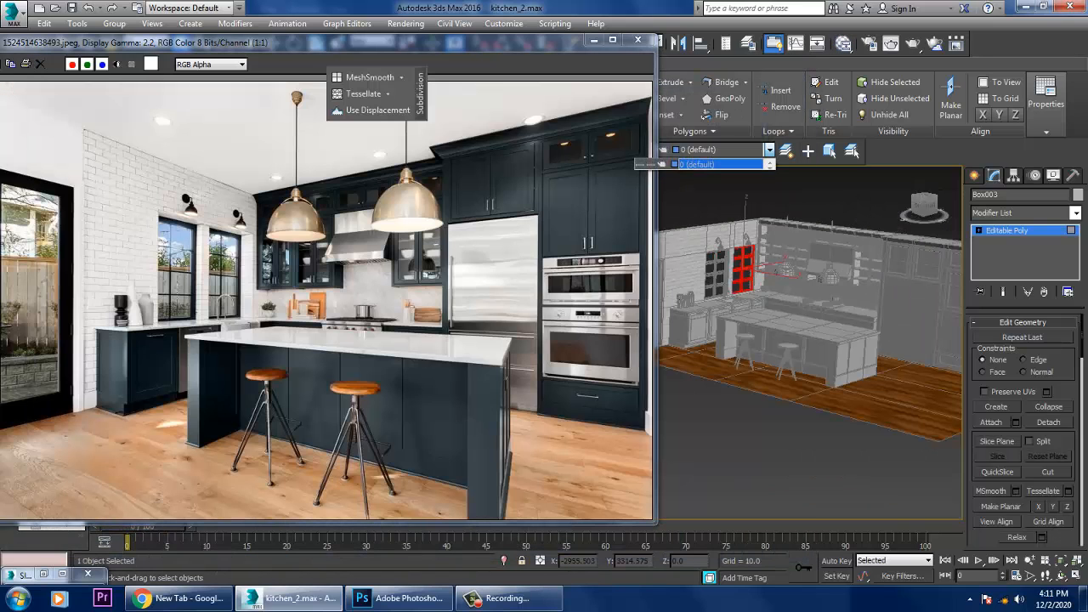
left_click(736, 223)
scroll(735, 268, "up", 4)
scroll(735, 268, "up", 3)
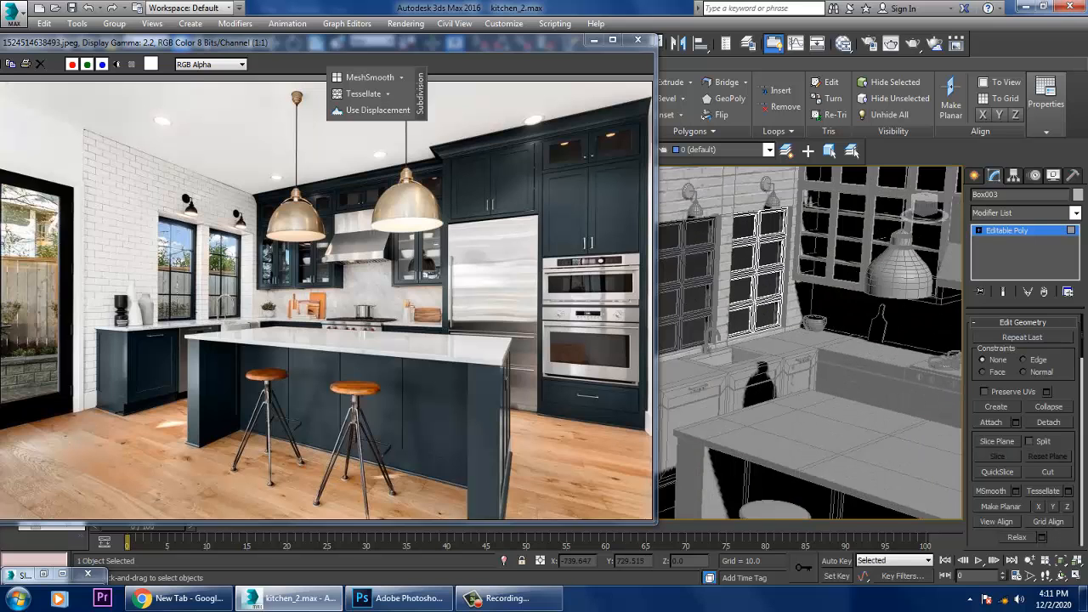
middle_click_drag(808, 340, 795, 298, "alt")
left_click_drag(455, 41, 274, 42)
middle_click_drag(807, 323, 739, 379)
key("F4")
scroll(722, 310, "up", 3)
middle_click_drag(722, 310, 713, 338)
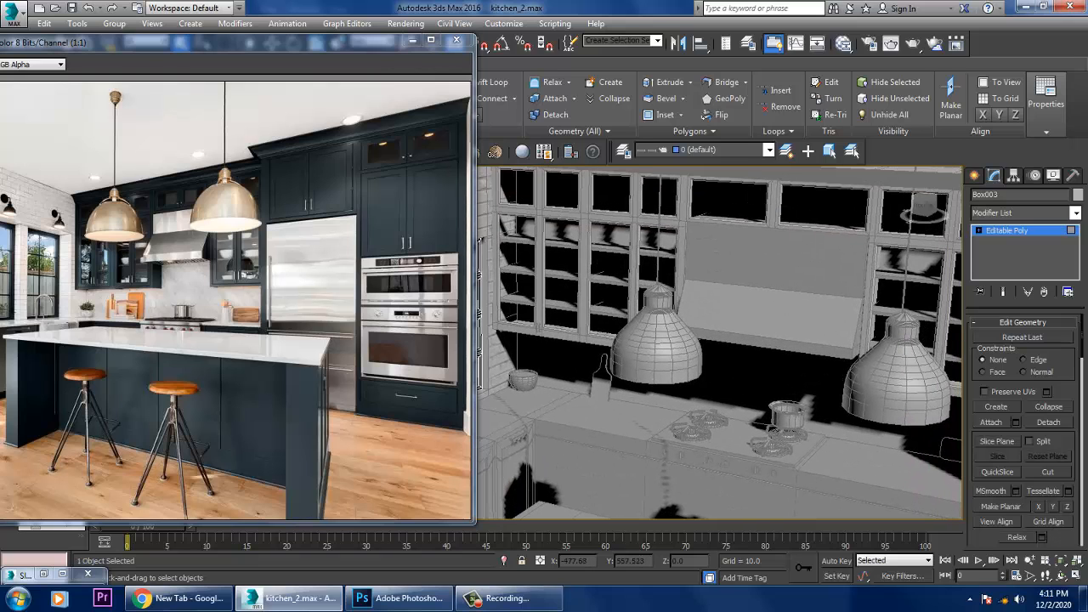
Switch to Photoshop and open the wood floor texture 02ca4834c9a7d45c85769e5d66e3998e from the tex folder in the desktop's kitchenn folder.
left_click(400, 597)
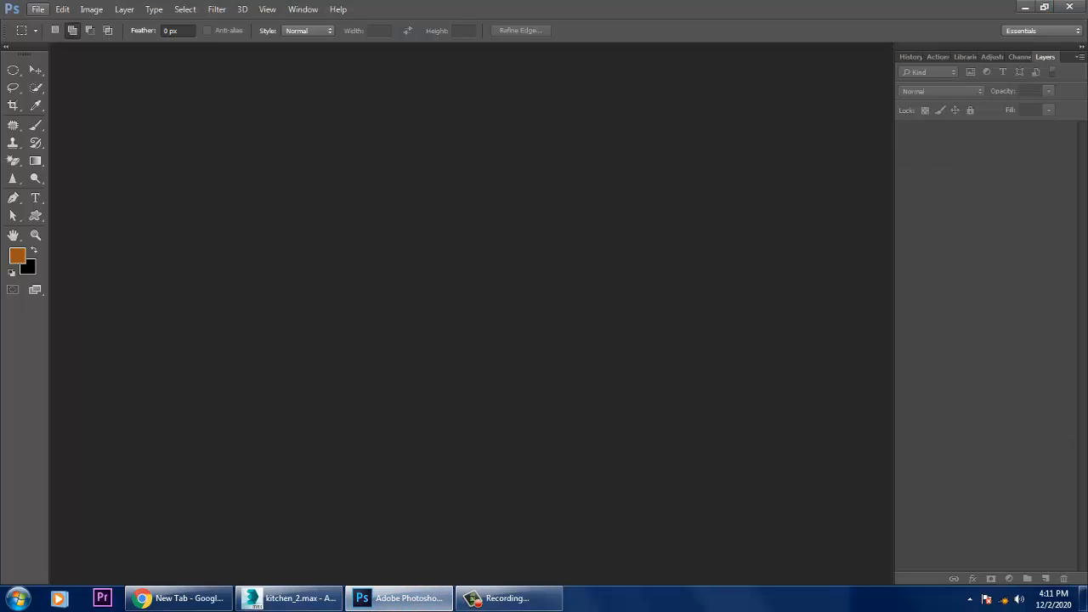
left_click(38, 9)
left_click(52, 36)
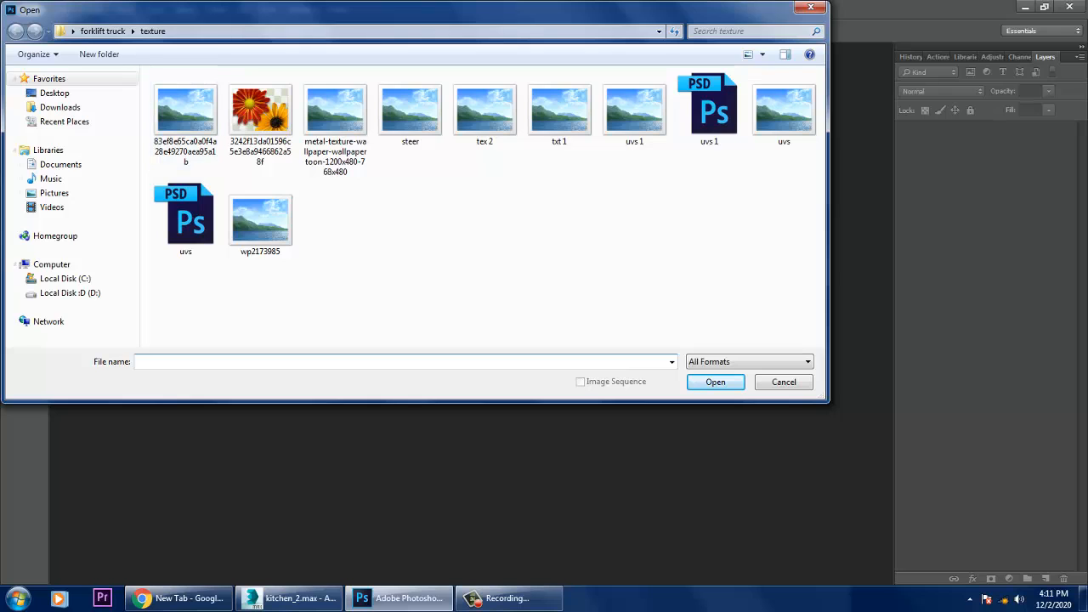
left_click(55, 92)
left_click(408, 201)
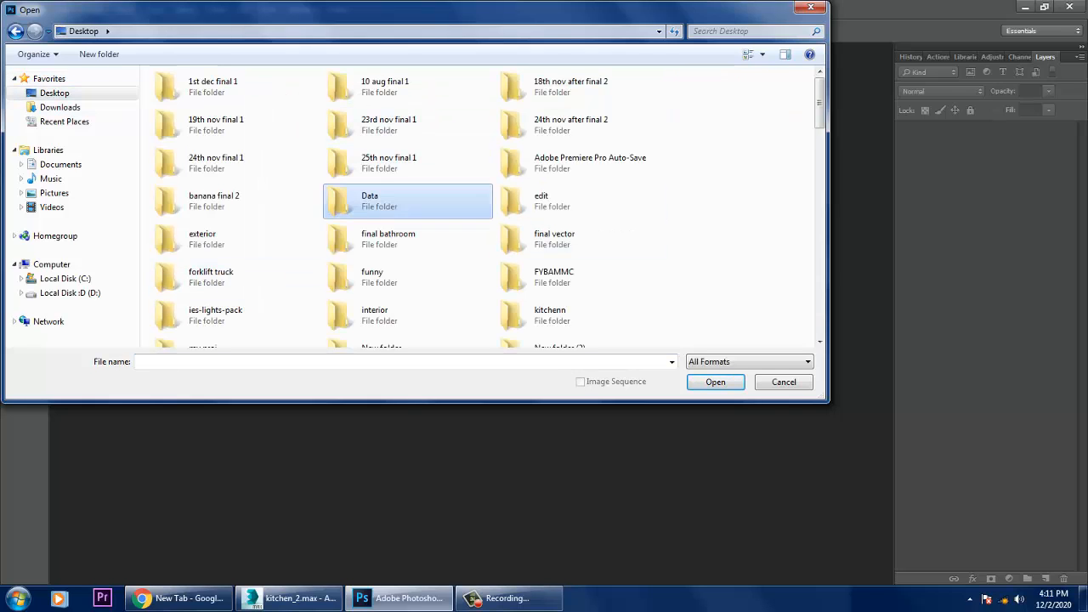
left_click(580, 314)
key("Return")
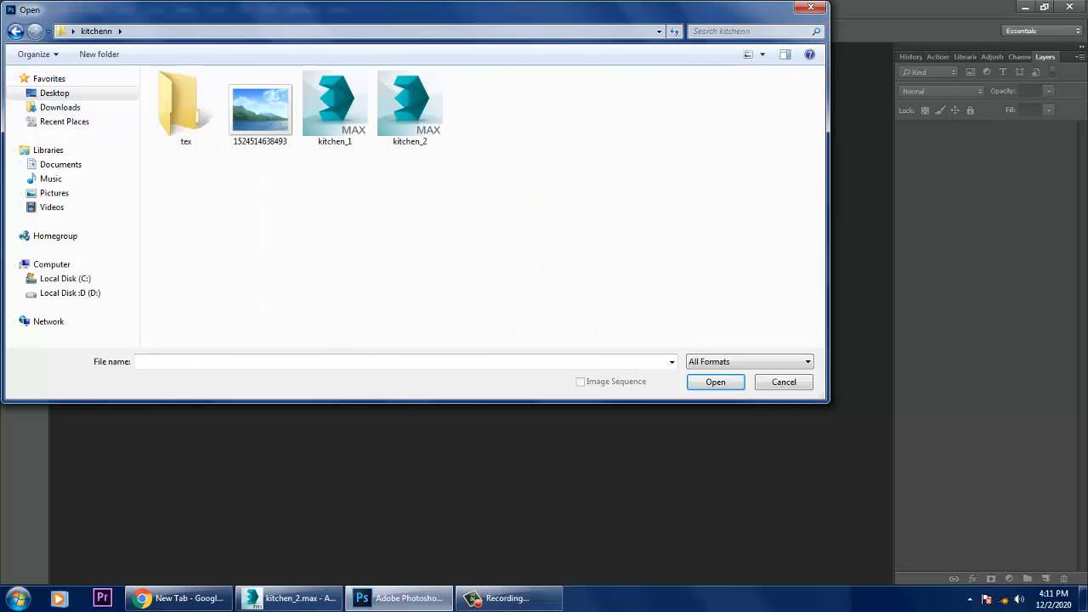
left_click(260, 108)
double_click(185, 109)
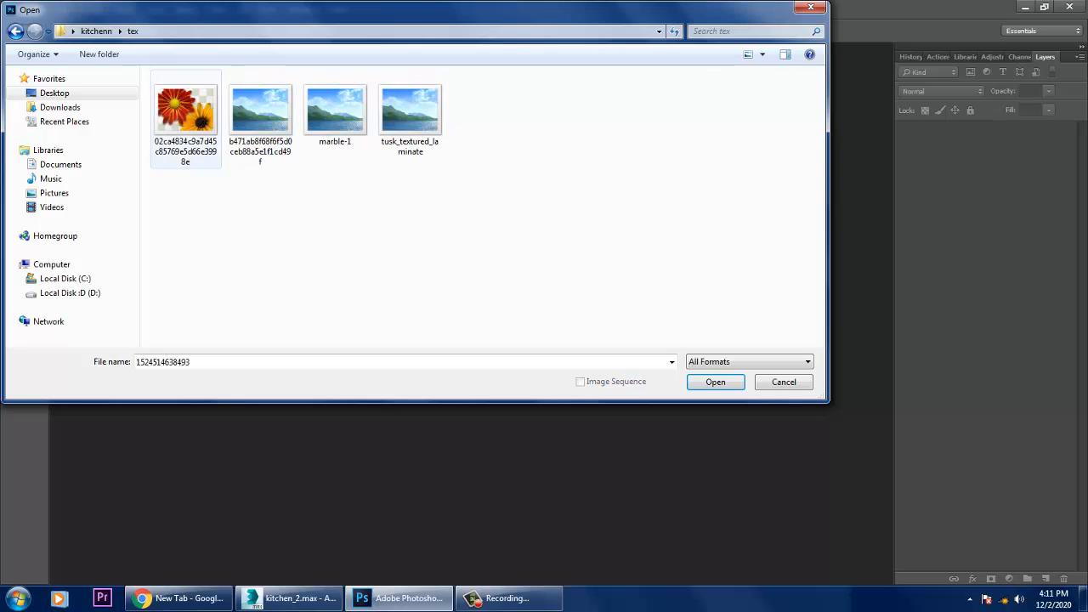
left_click(186, 109)
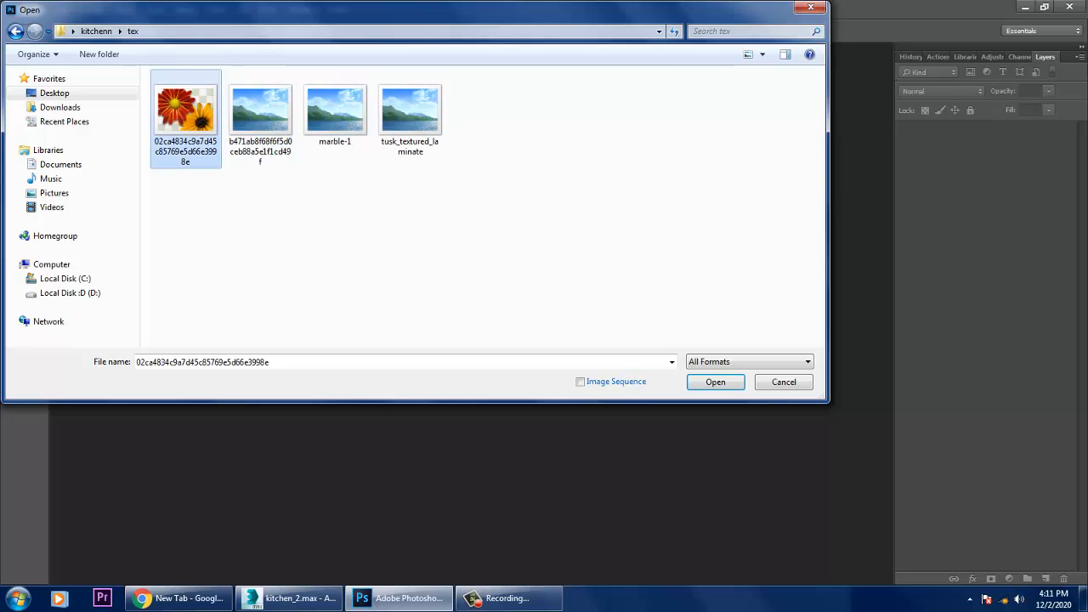
key("Return")
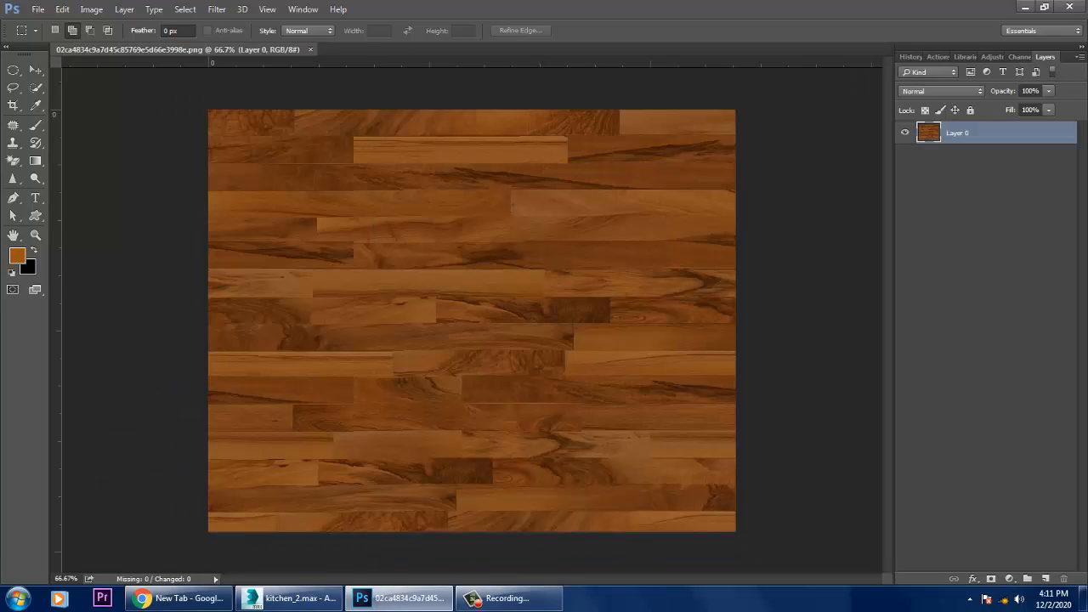
Open the white brick texture b471ab8f68f6f5d0ceb88a5e1f1cd49f from the tex folder.
key("alt+f")
left_click(53, 37)
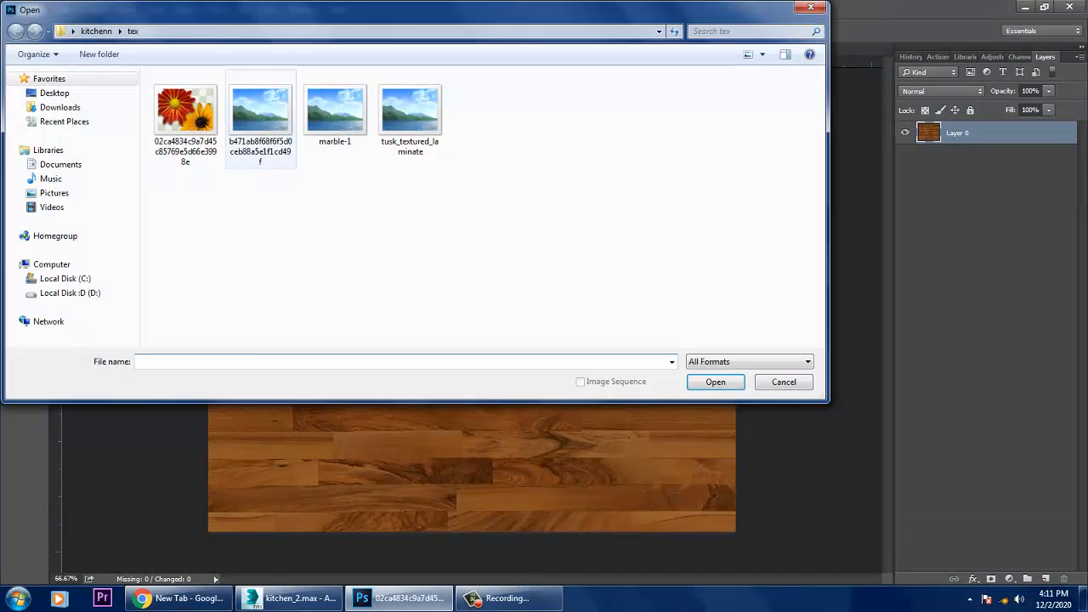
left_click(260, 119)
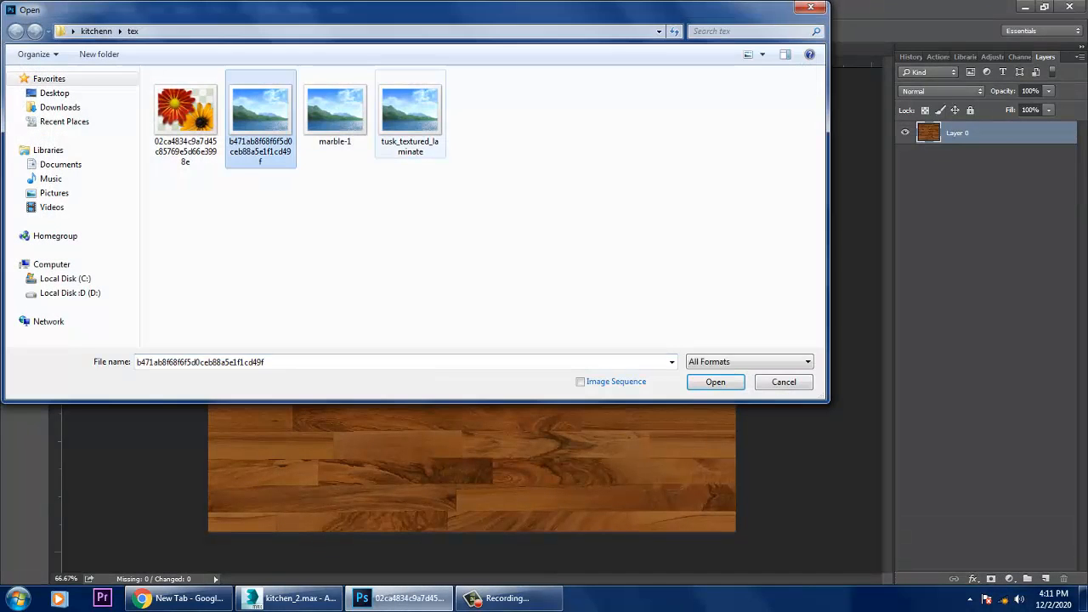
left_click(410, 119)
left_click(335, 115)
left_click(260, 119)
double_click(278, 115)
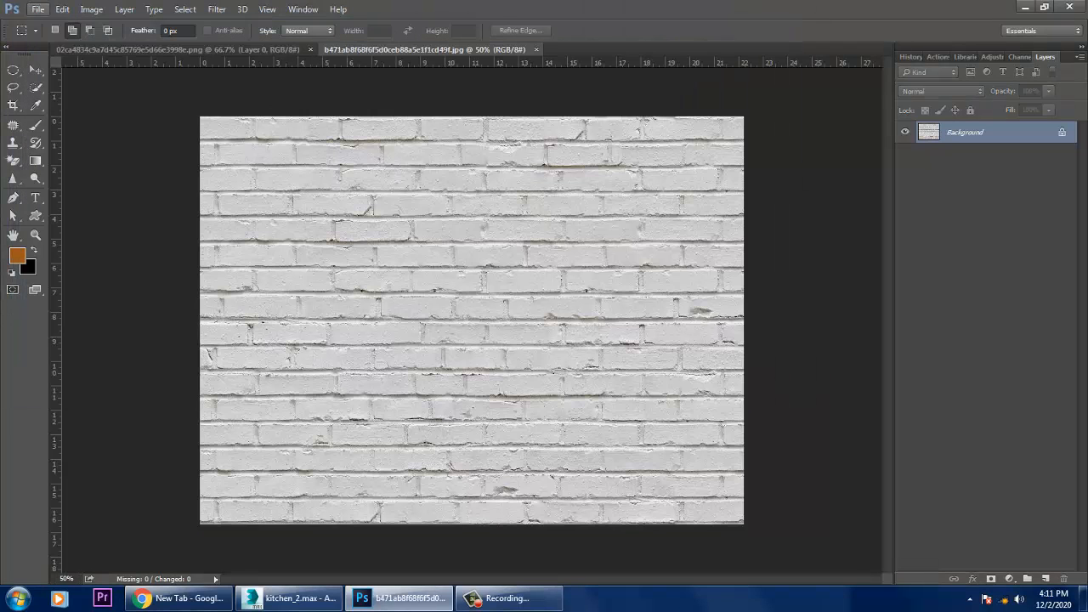
Open the tusk_textured_laminate texture and convert its background into the regular layer Layer 0.
left_click(38, 9)
left_click(53, 37)
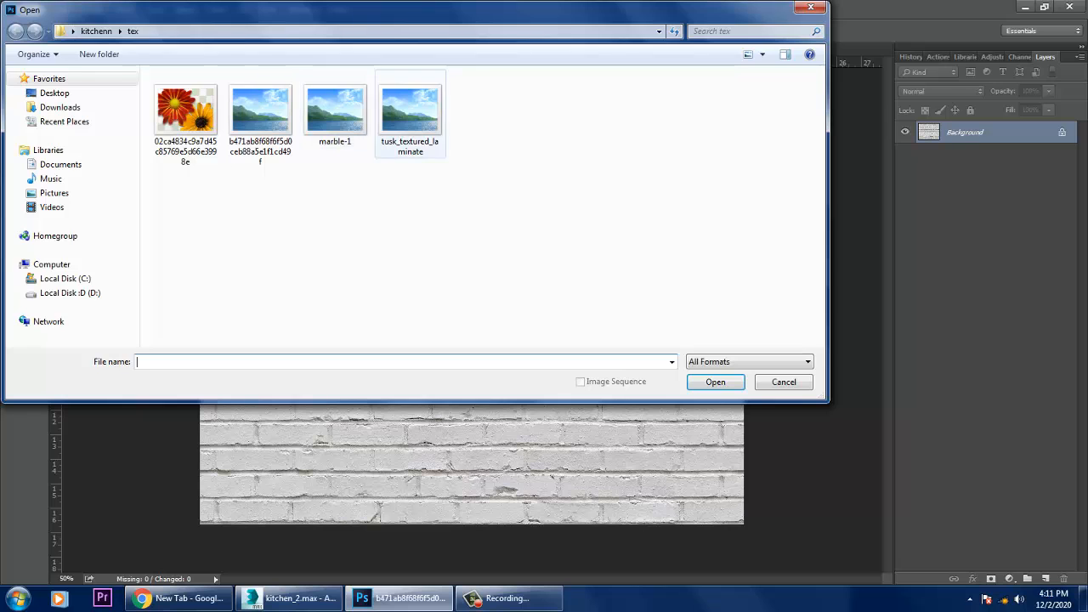
left_click(410, 115)
double_click(396, 131)
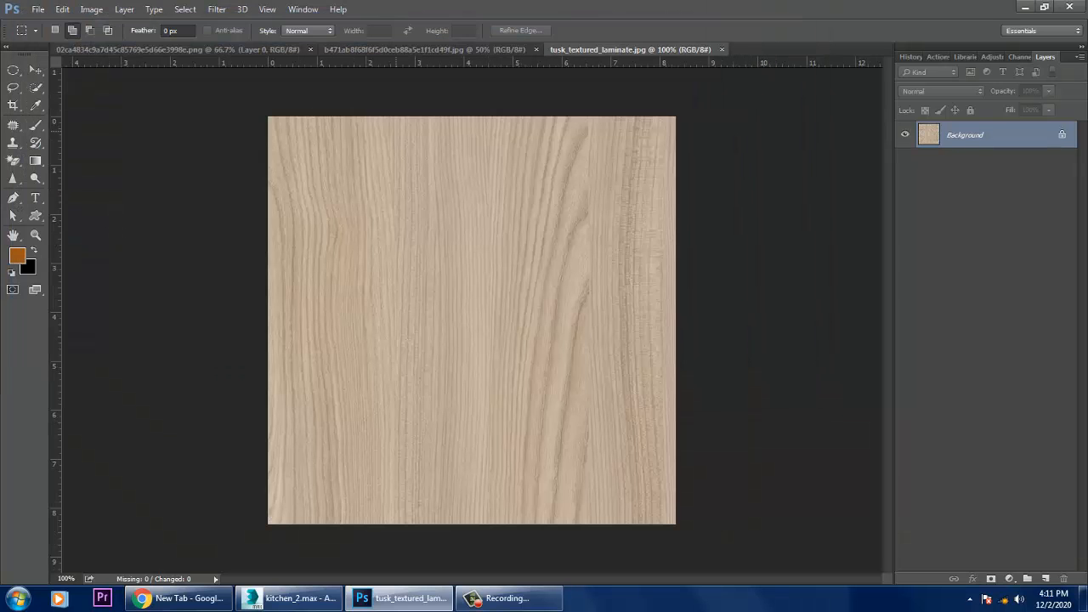
double_click(986, 134)
key("Return")
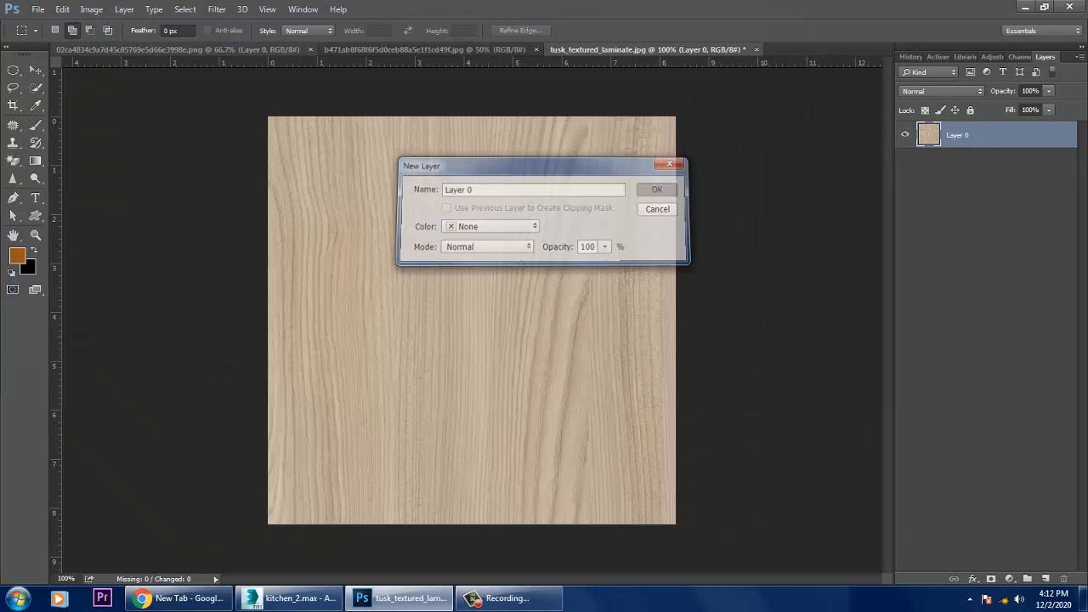
left_click(38, 8)
left_click(53, 34)
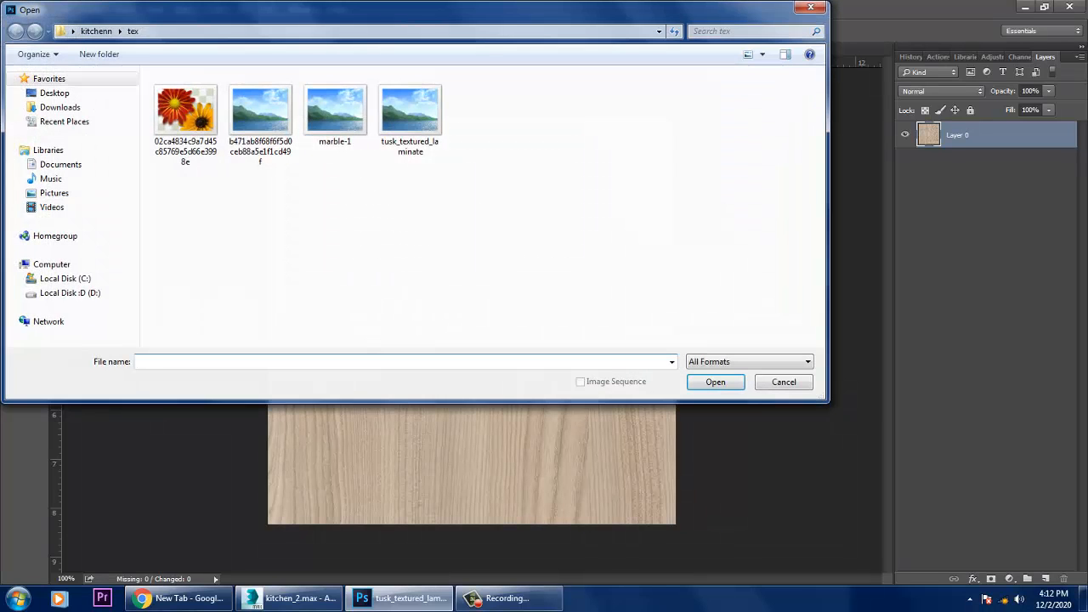
left_click(55, 93)
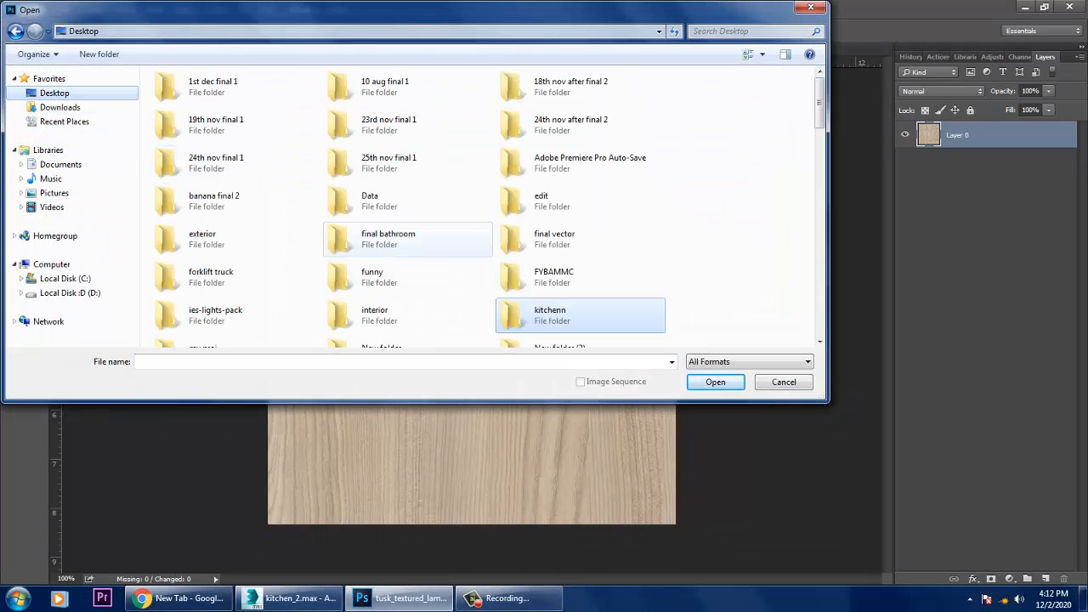
left_click(387, 239)
double_click(561, 315)
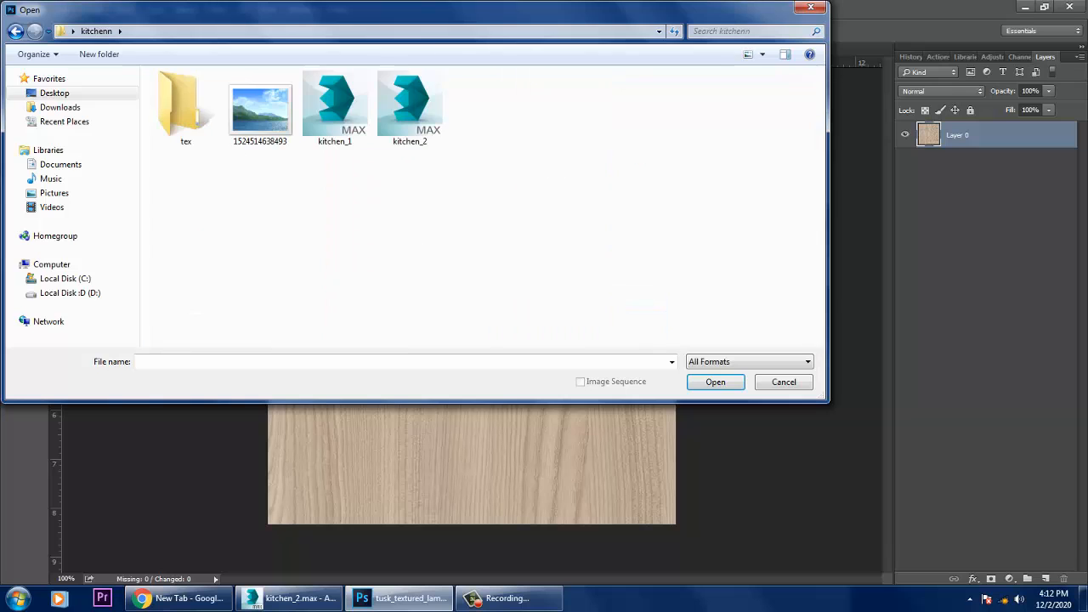
double_click(260, 108)
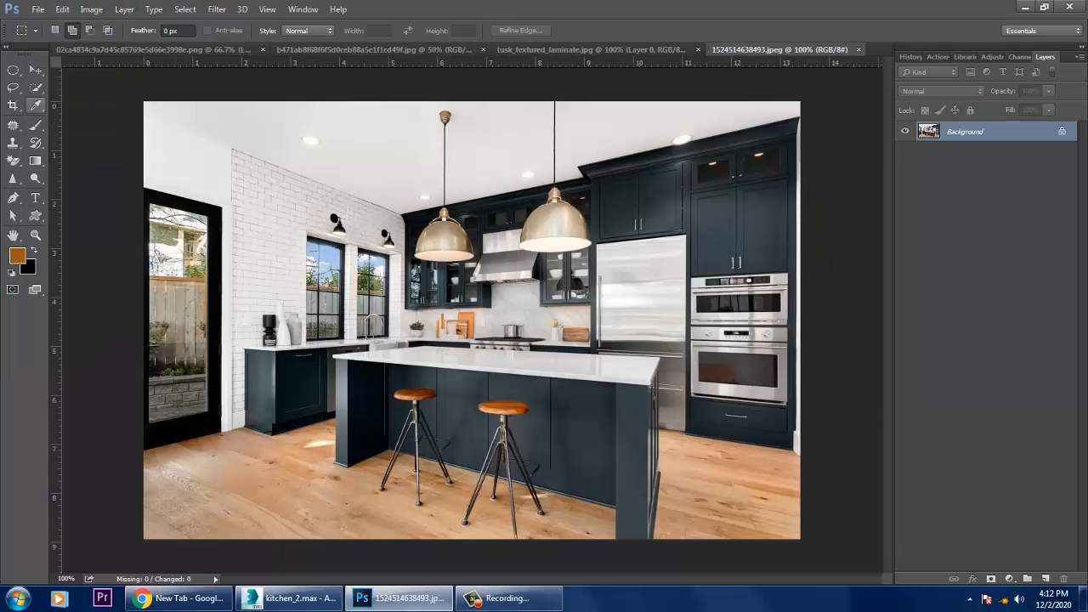
Sample the dark blue-grey cabinet colour from the reference photo and fill a new layer above the laminate texture with it.
left_click(36, 105)
left_click_drag(616, 180, 623, 226)
left_click_drag(595, 400, 595, 400)
left_click(590, 50)
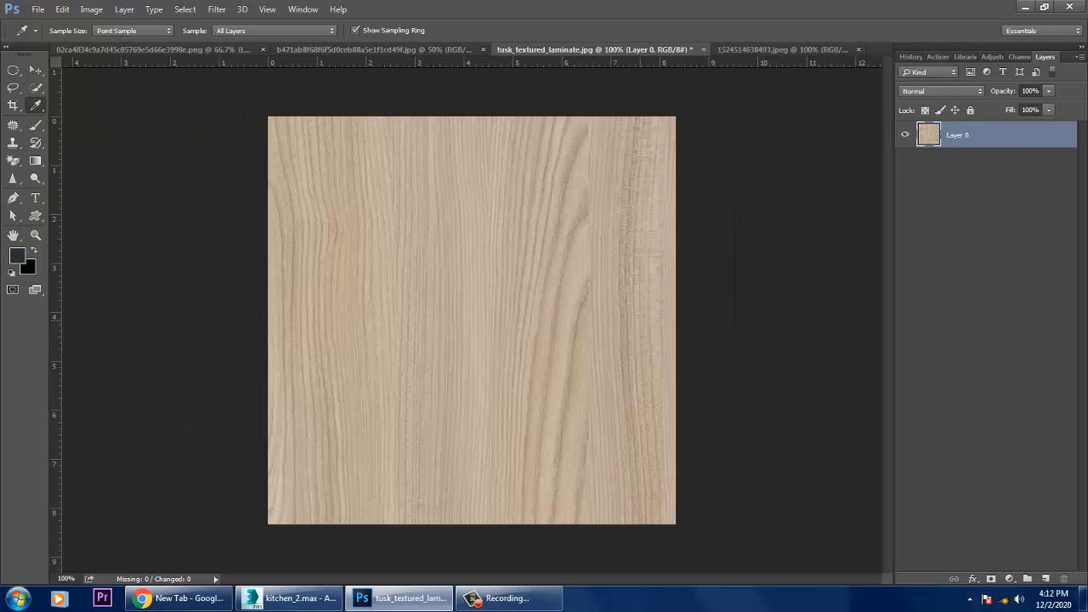
left_click(1046, 578)
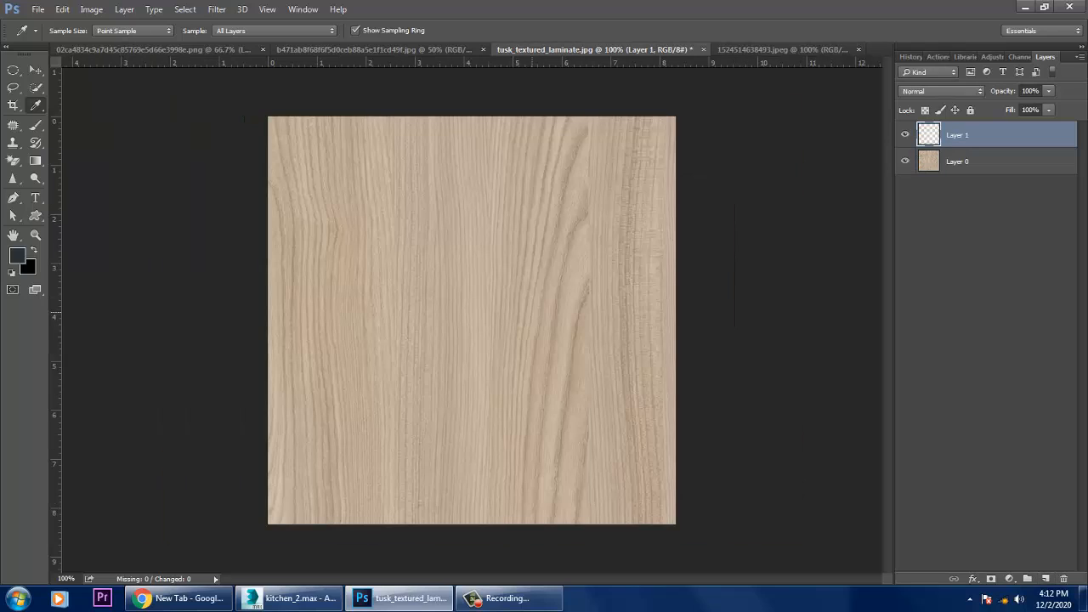
key("alt+BackSpace")
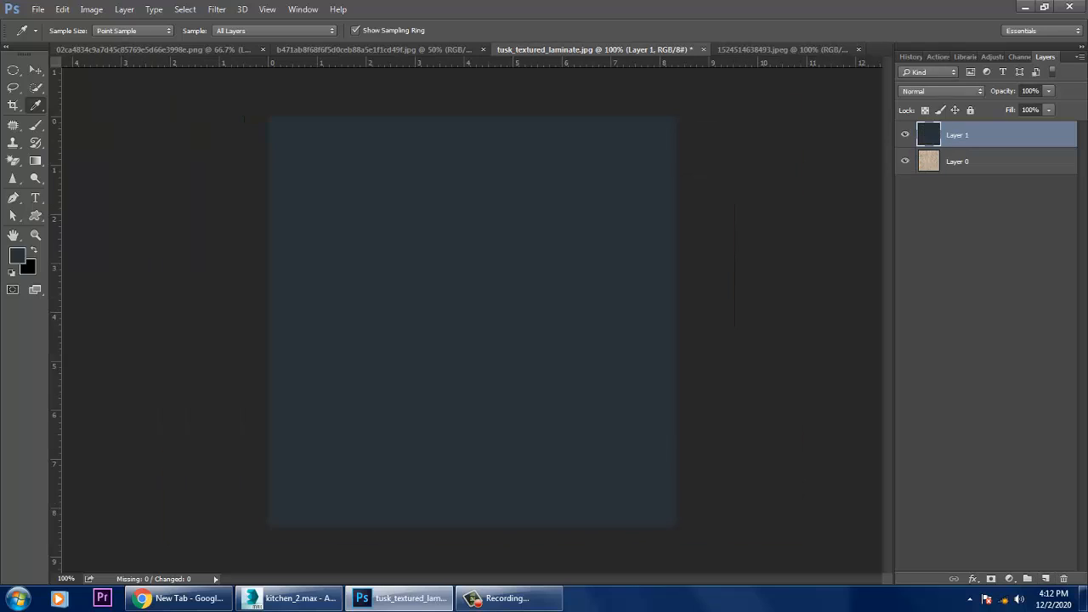
Try the Screen and Multiply blend modes on the colour layer, comparing Multiply with the laminate layer hidden and shown.
left_click(941, 91)
left_click(935, 175)
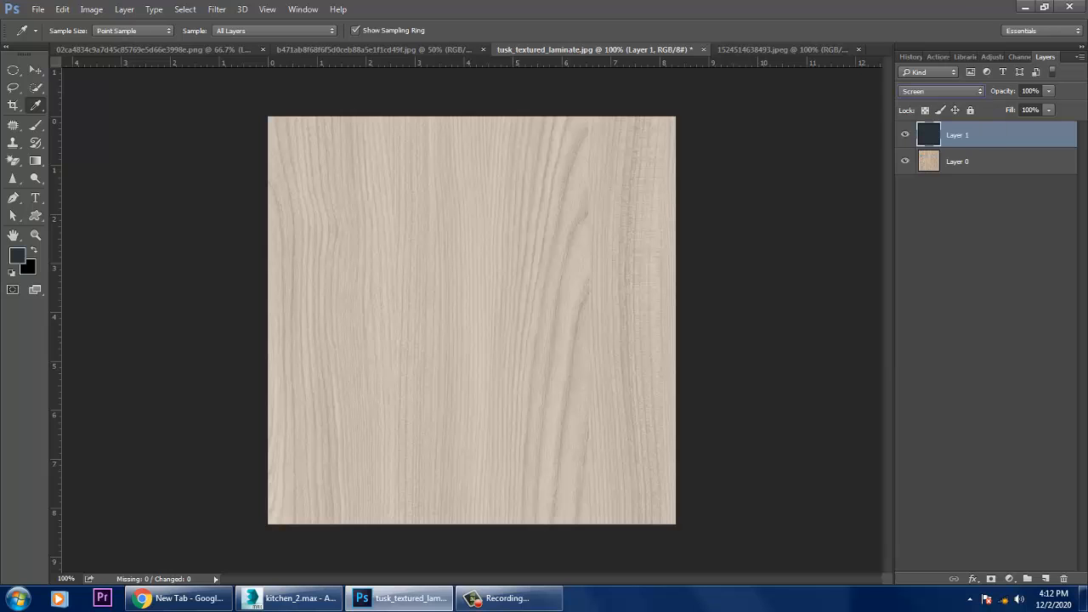
left_click(941, 91)
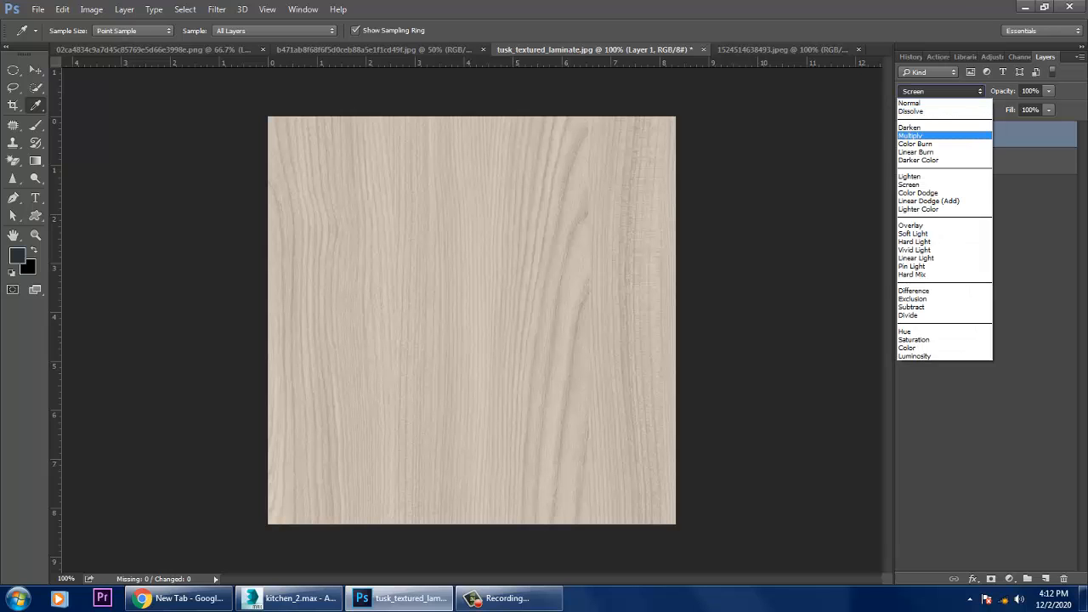
left_click(952, 135)
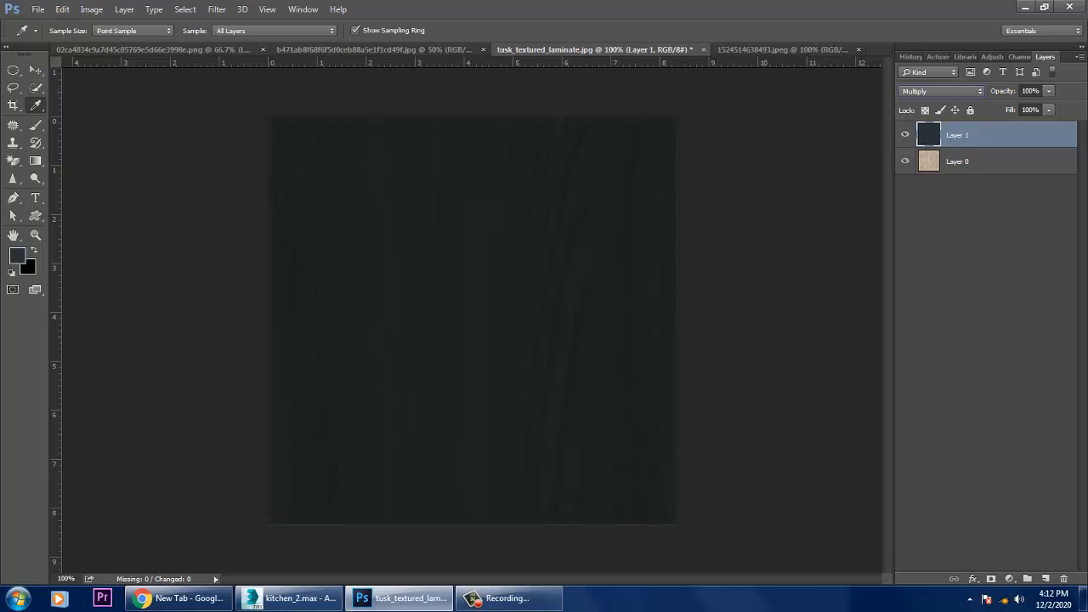
left_click(289, 599)
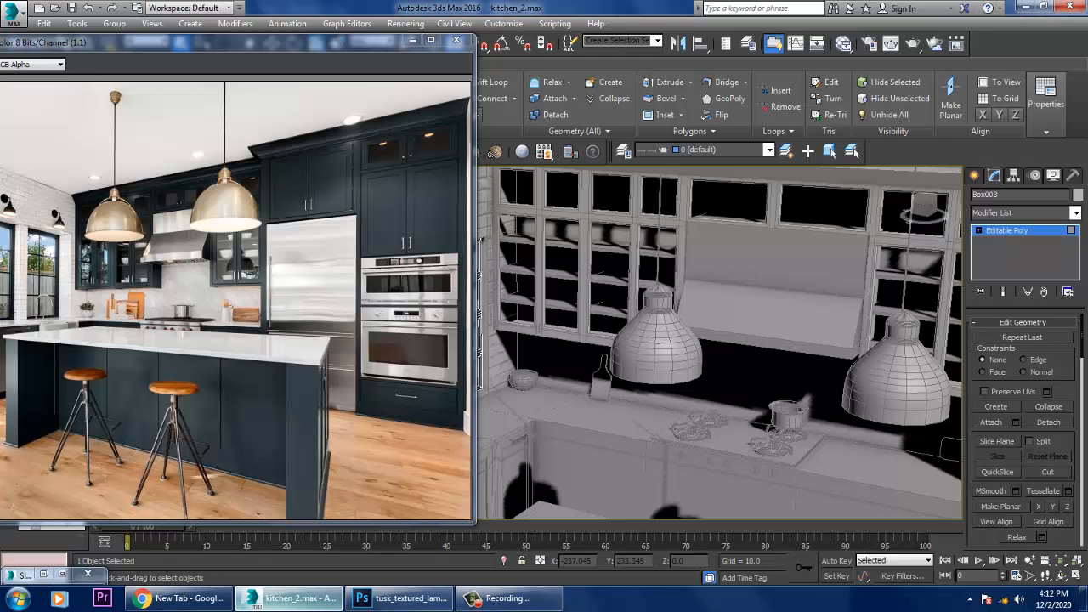
key("alt+Tab")
left_click(904, 160)
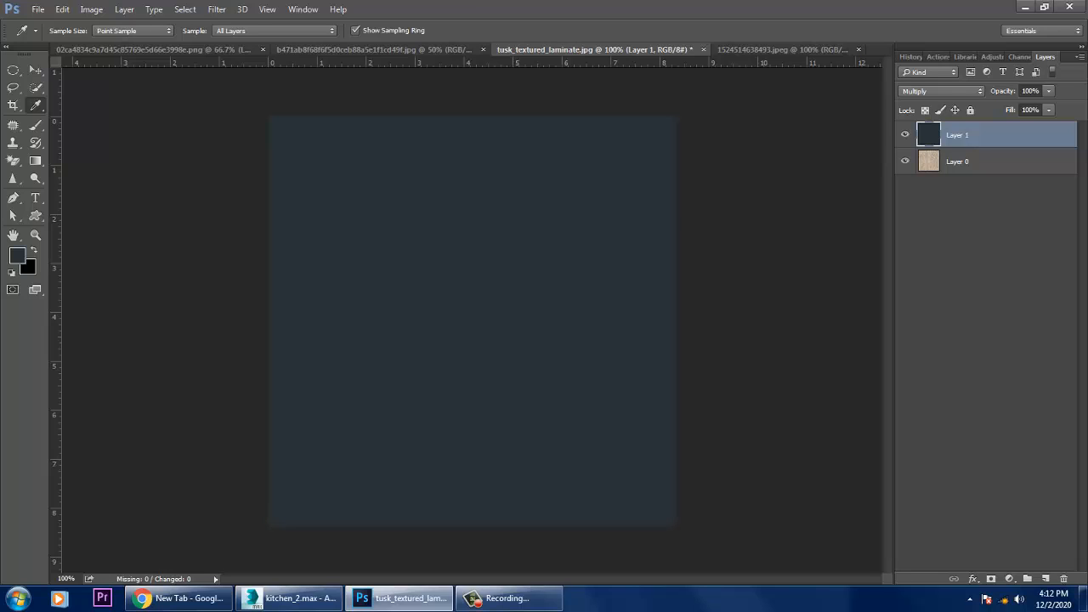
left_click(904, 161)
left_click(905, 161)
Try the blend modes from Darker Color through Luminosity on the colour layer, and return it to Multiply.
left_click(940, 91)
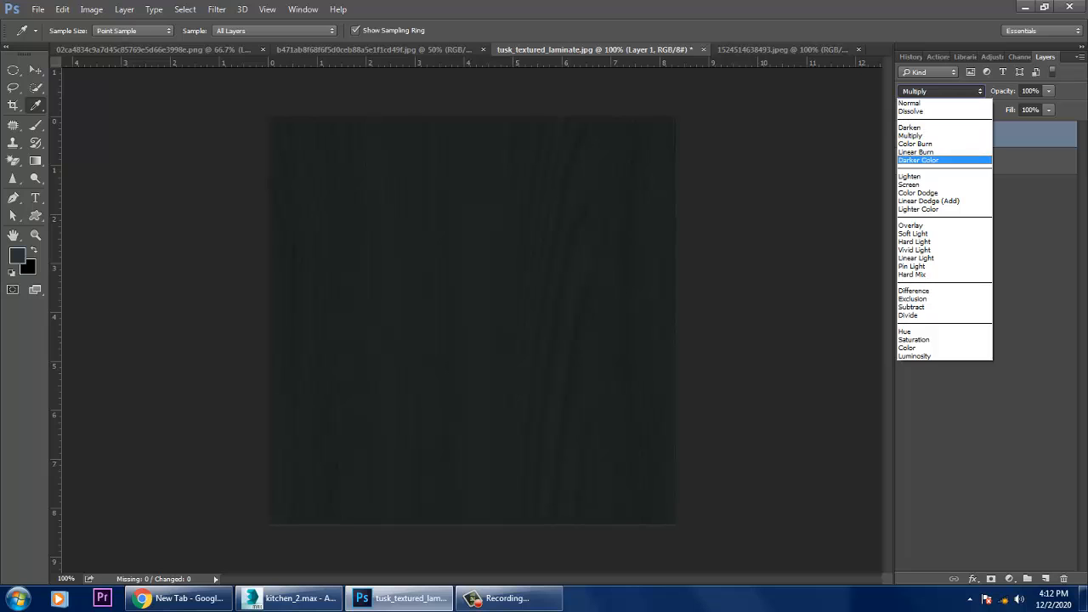
left_click(917, 160)
key("Down")
key("Down")
key("Down")
key("Down")
key("Down")
key("Down")
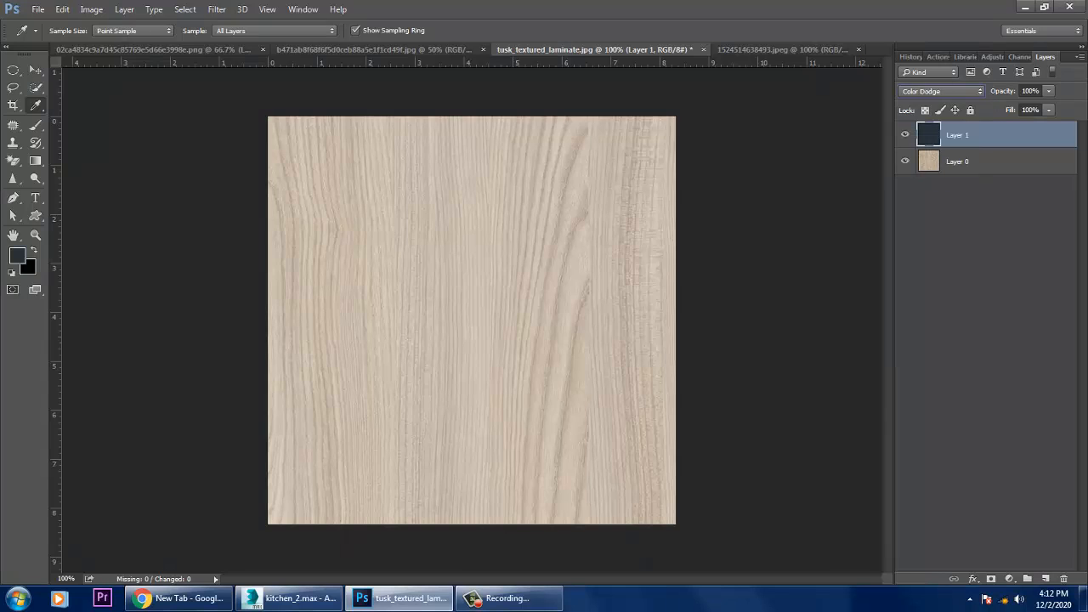
key("Down")
key("Down")
key("Down")
key("Down")
key("Down")
key("Down")
key("Down")
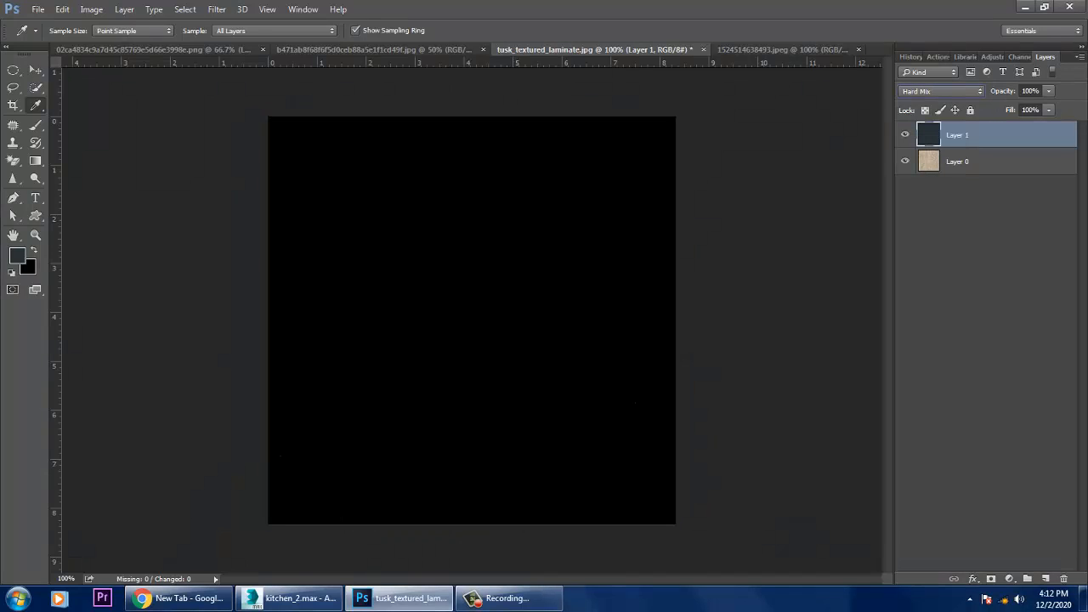
key("Down")
key("Down")
key("Down")
key("Down")
key("Down")
key("Down")
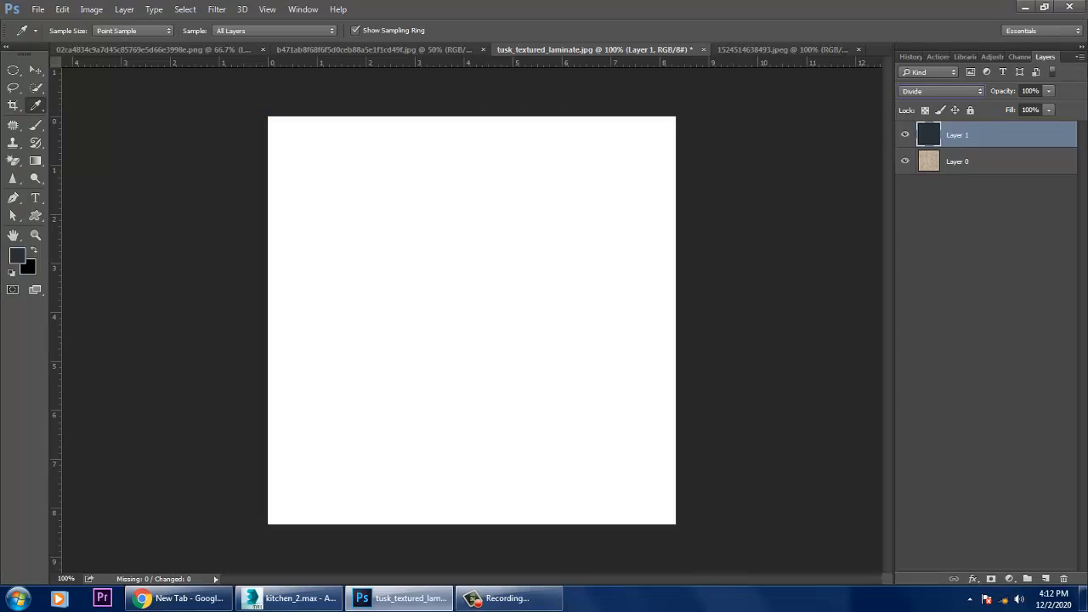
key("Down")
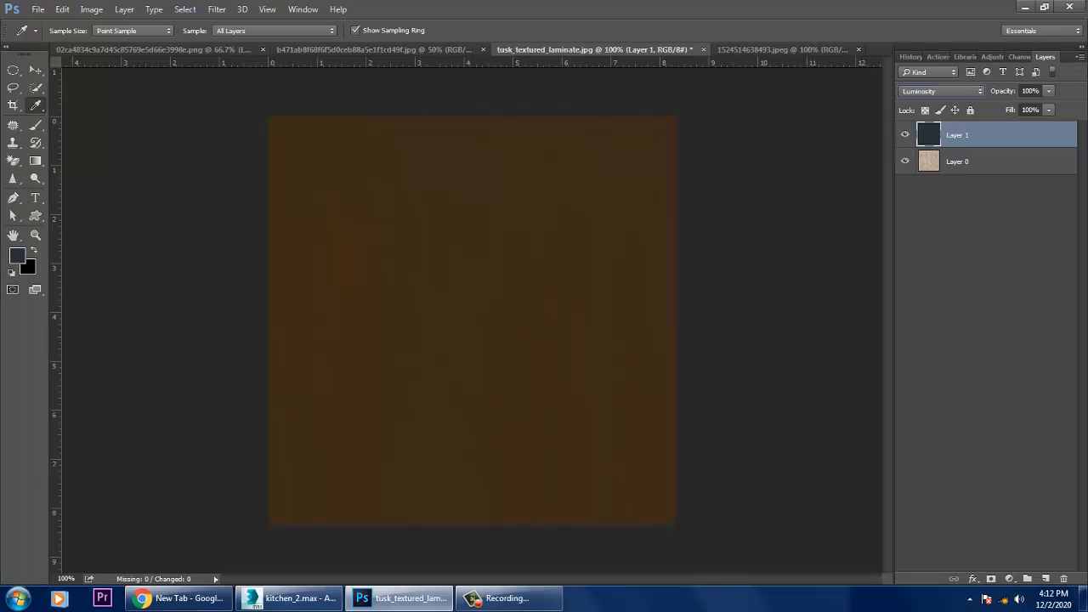
left_click(950, 91)
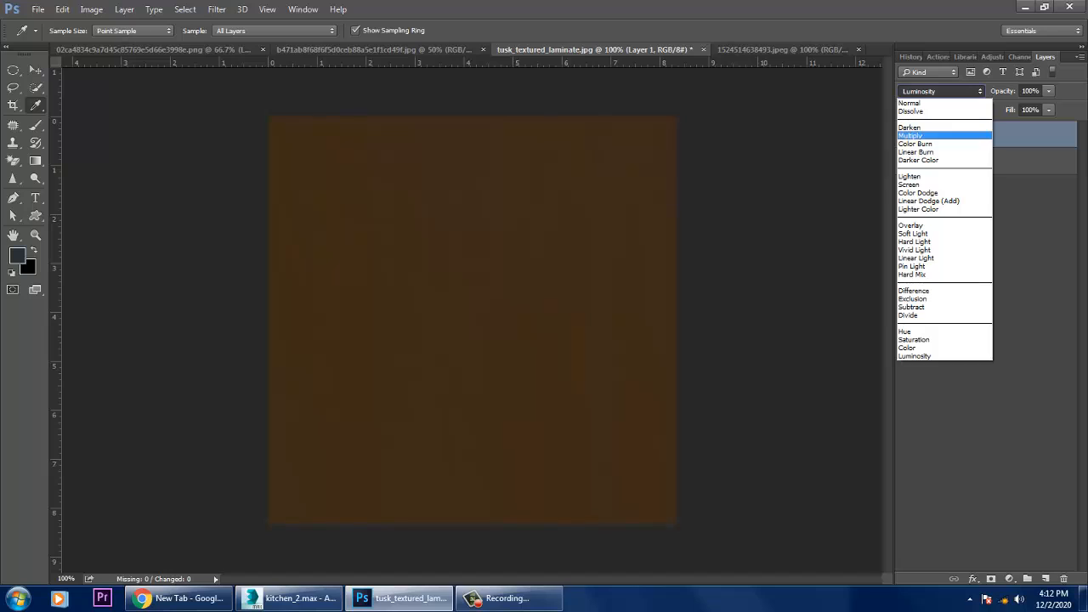
key("Return")
Lower the opacity of the laminate layer, Layer 0, to 63% beneath the colour layer.
left_click(985, 162)
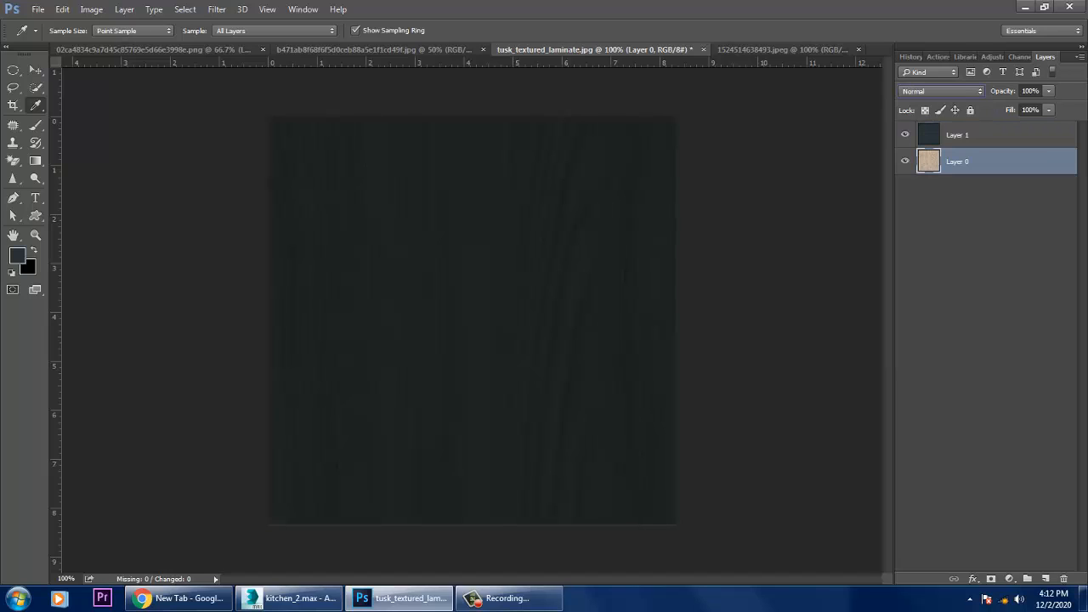
left_click(1048, 91)
left_click_drag(1050, 106, 1003, 106)
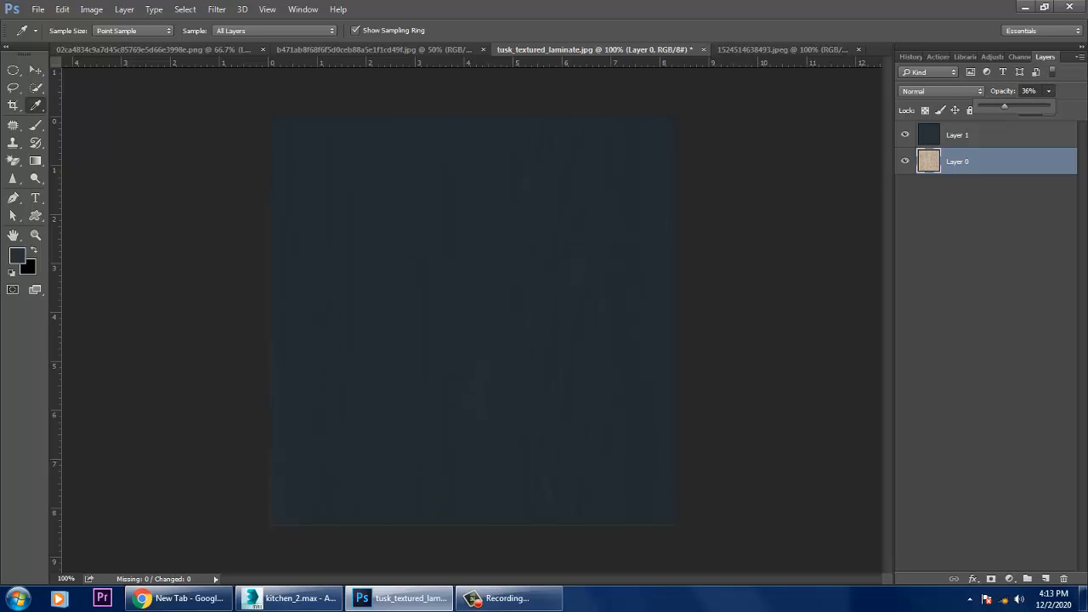
left_click_drag(1004, 106, 1015, 106)
left_click(38, 9)
left_click(392, 421)
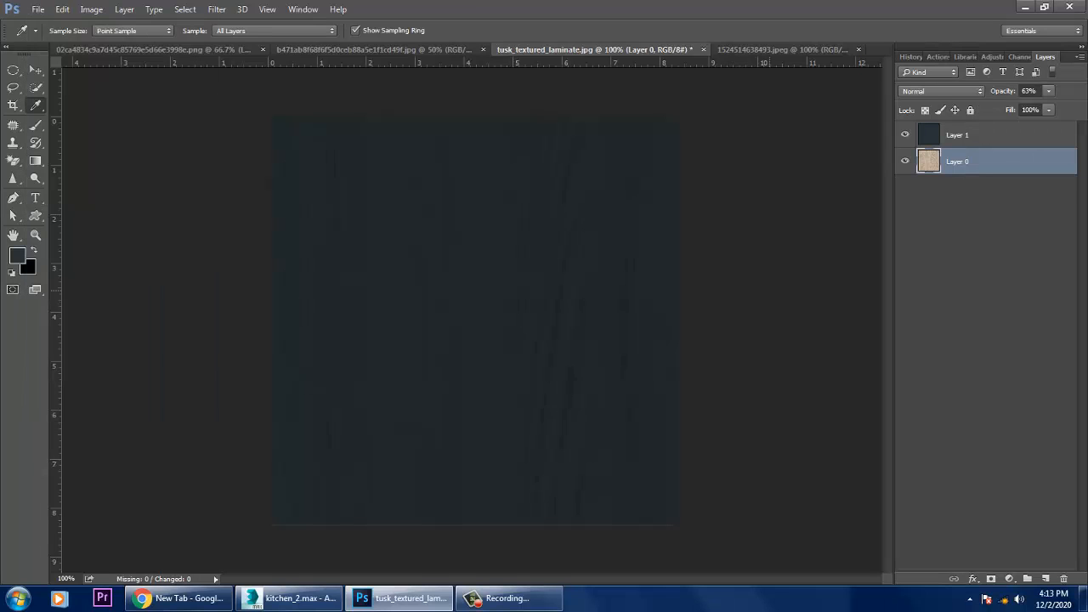
left_click(393, 422)
Try shifting the colour layer slightly on the canvas, and undo the move.
left_click(35, 70)
left_click_drag(454, 380, 470, 360)
key("ctrl+z")
key("ctrl+z")
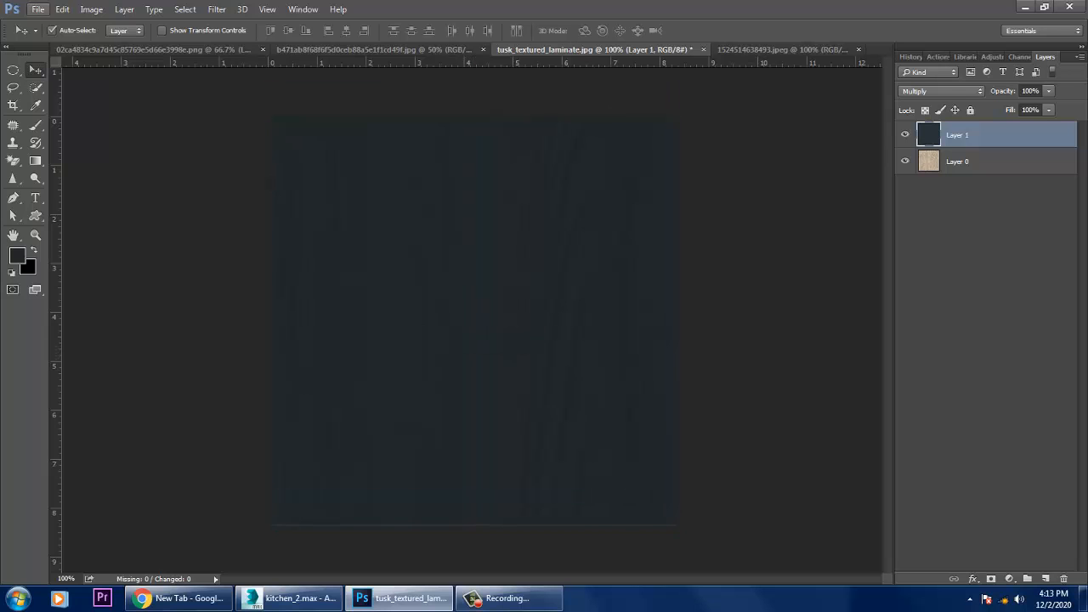
Crop a thin strip off the lower edge of the laminate texture.
left_click(37, 9)
left_click(13, 178)
key("c")
left_click_drag(464, 521, 463, 518)
key("Return")
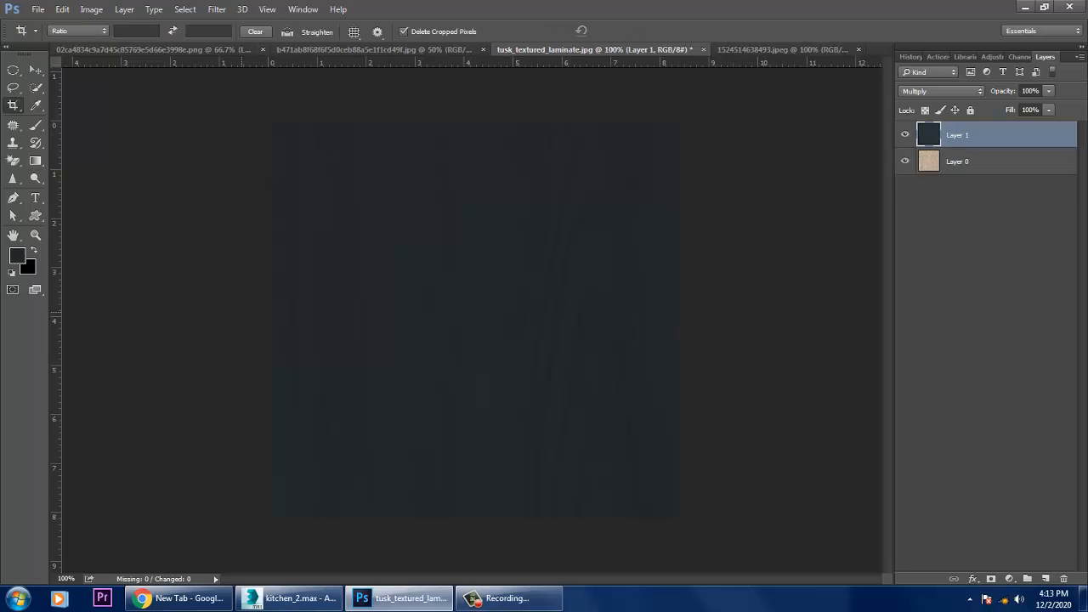
Save the texture as a JPEG named cabinet in the kitchenn tex folder, with quality 12 (Maximum).
left_click(37, 9)
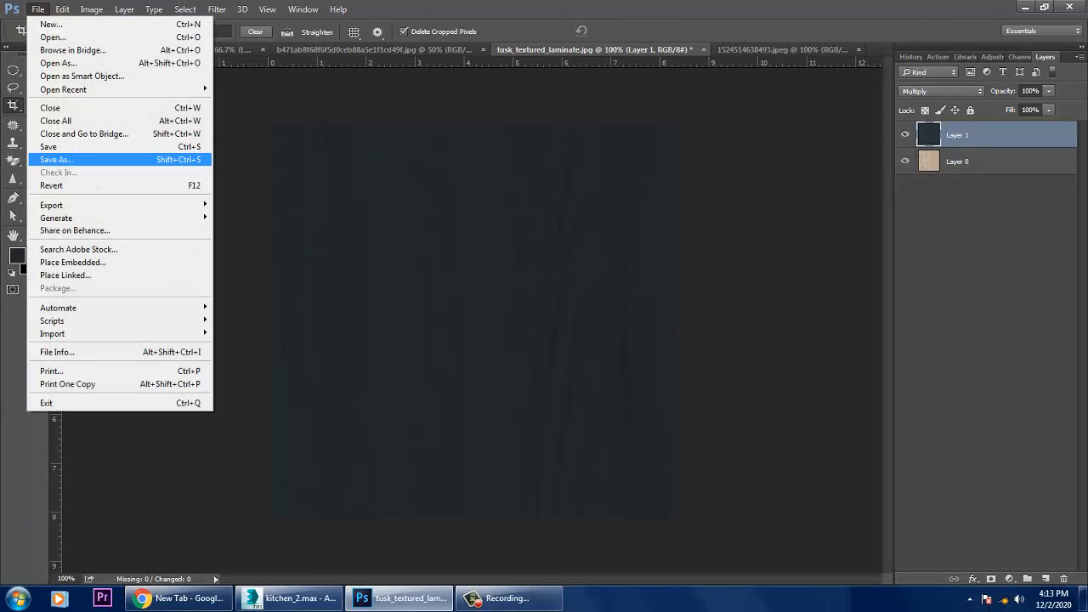
left_click(56, 159)
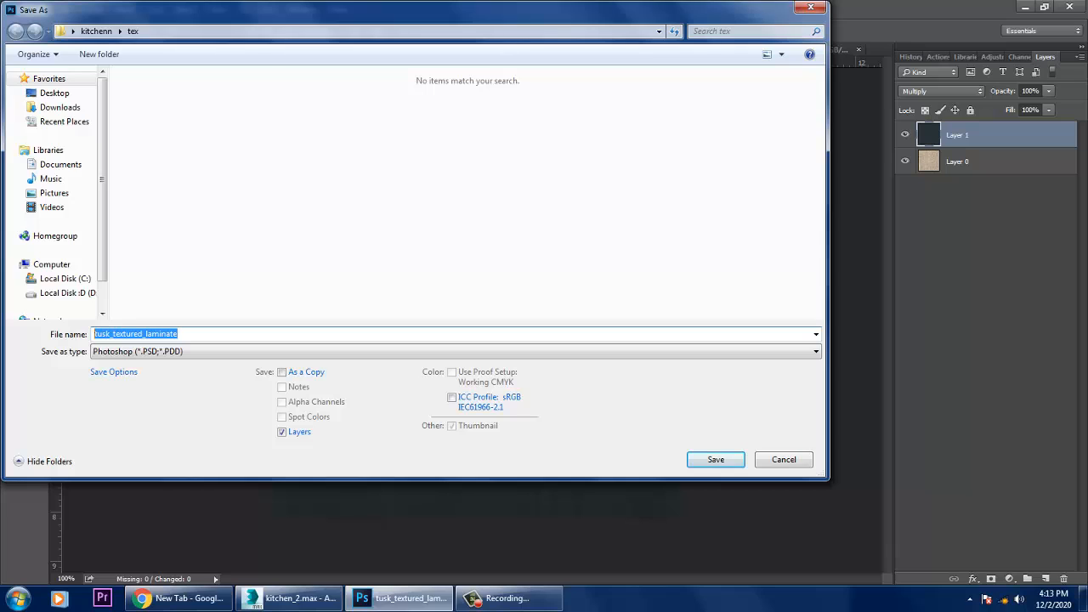
type("cabinet")
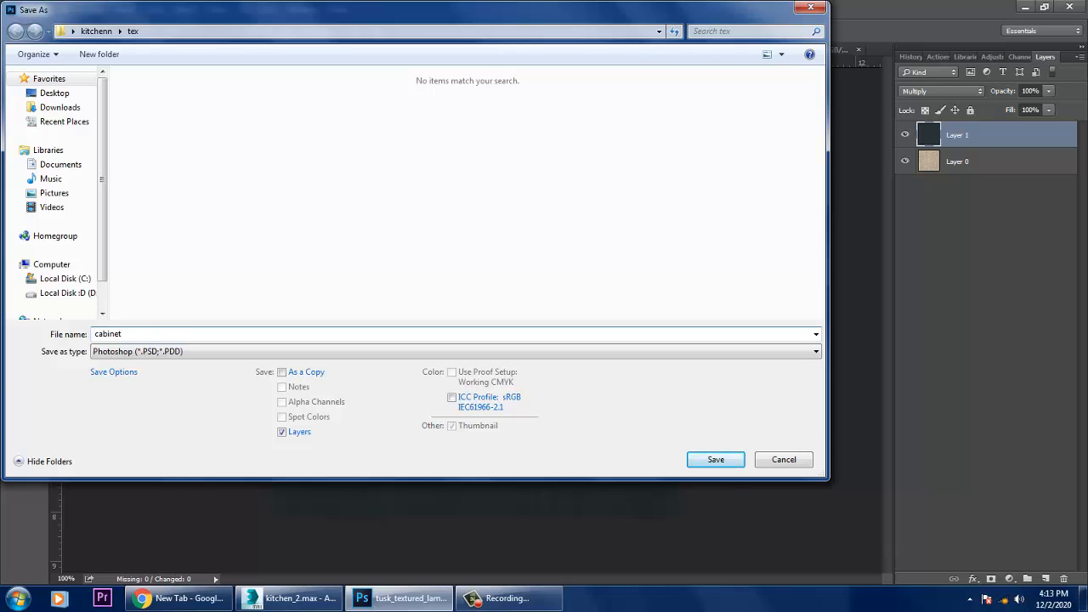
key("Tab")
key("j")
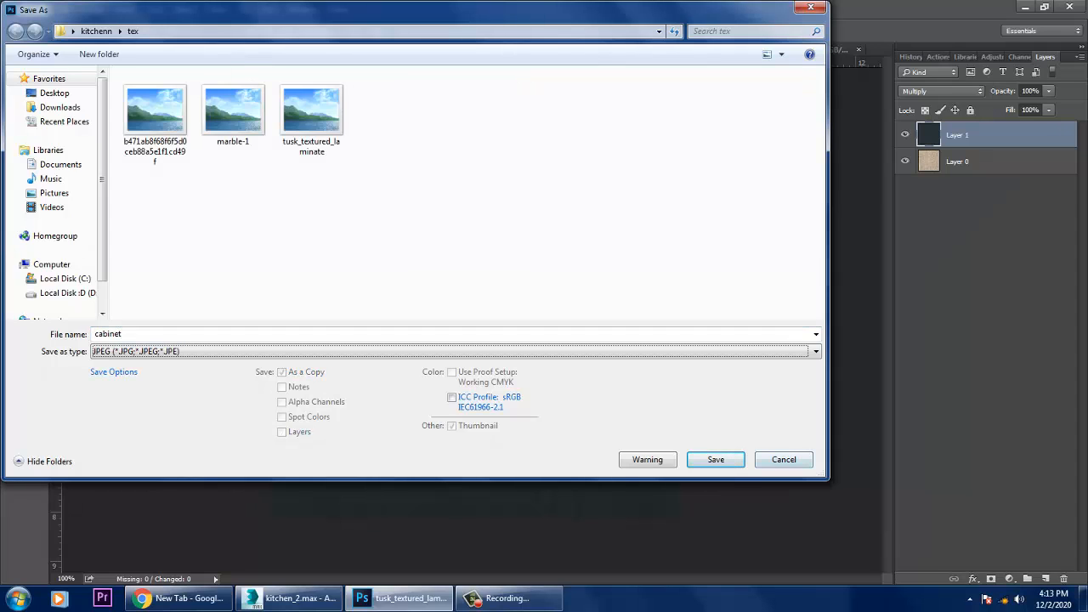
key("Return")
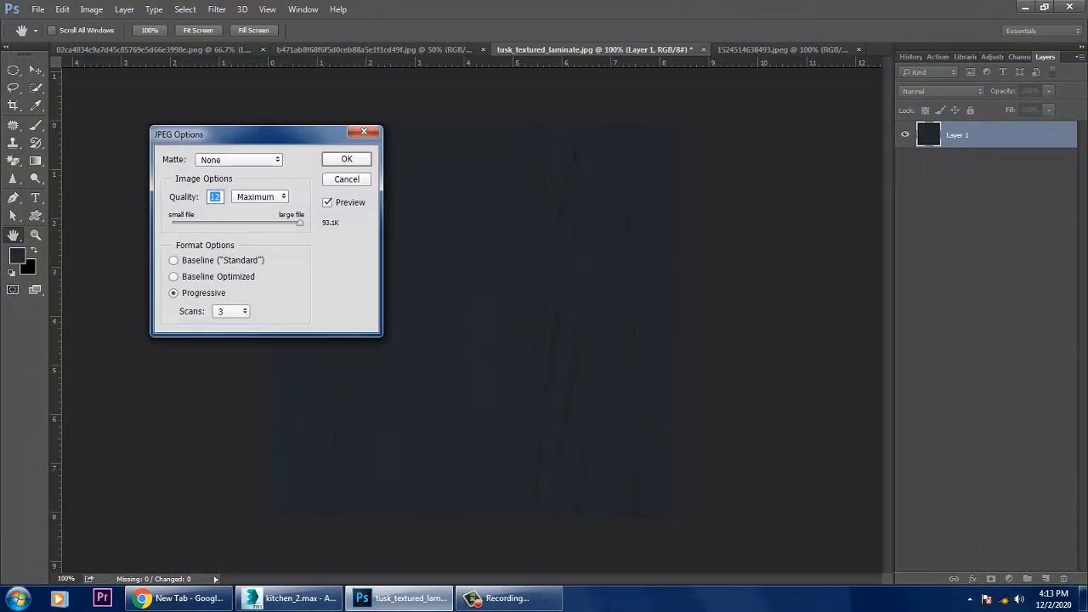
key("Return")
Switch to 3ds Max and add a new VRayMtl beside Material #39, opening its parameters.
left_click(289, 597)
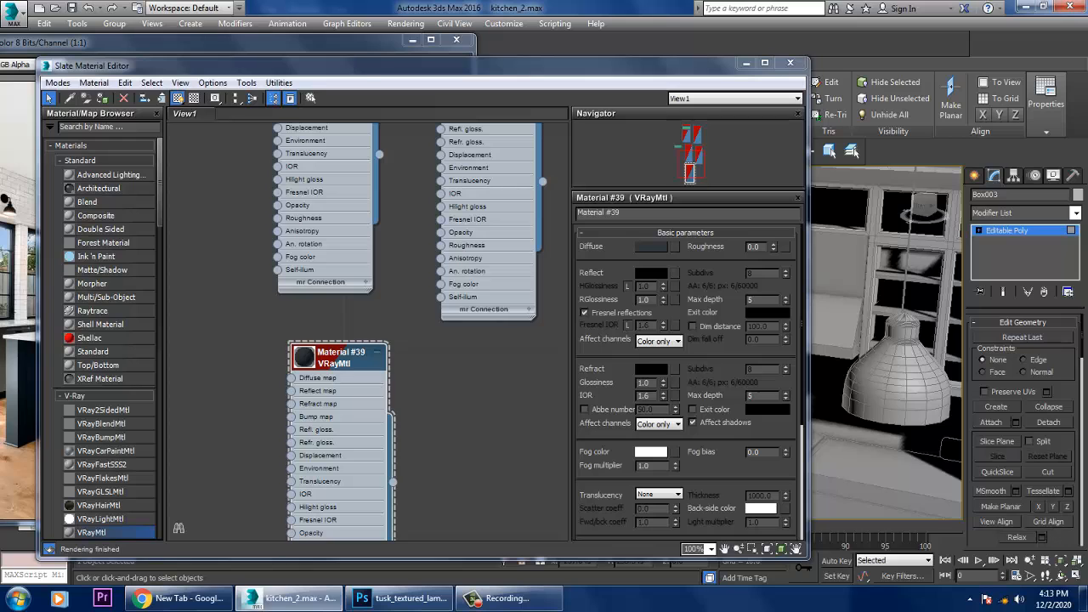
left_click_drag(91, 533, 501, 379)
double_click(502, 384)
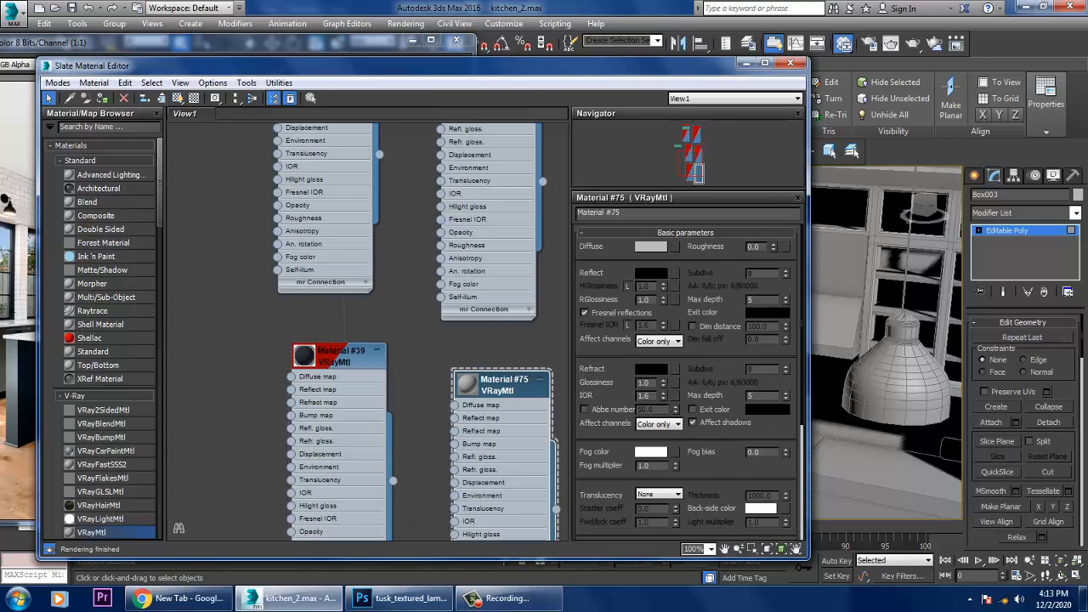
Select the upper cabinet object Box005 and, at polygon level, the eight glass panels between the brick wall and the hood.
left_click_drag(340, 65, 290, 324)
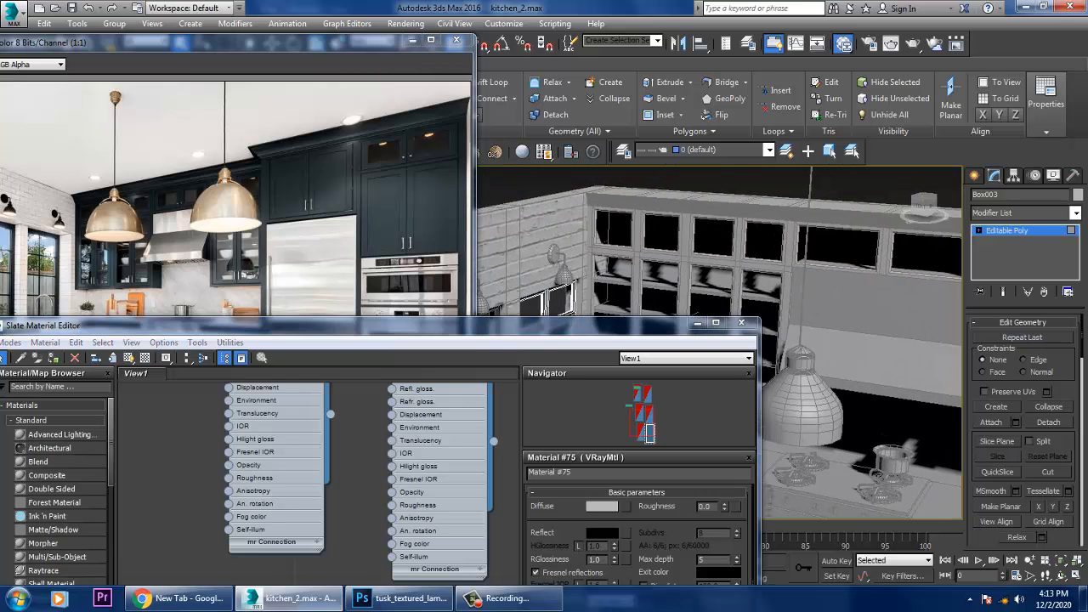
left_click(714, 287)
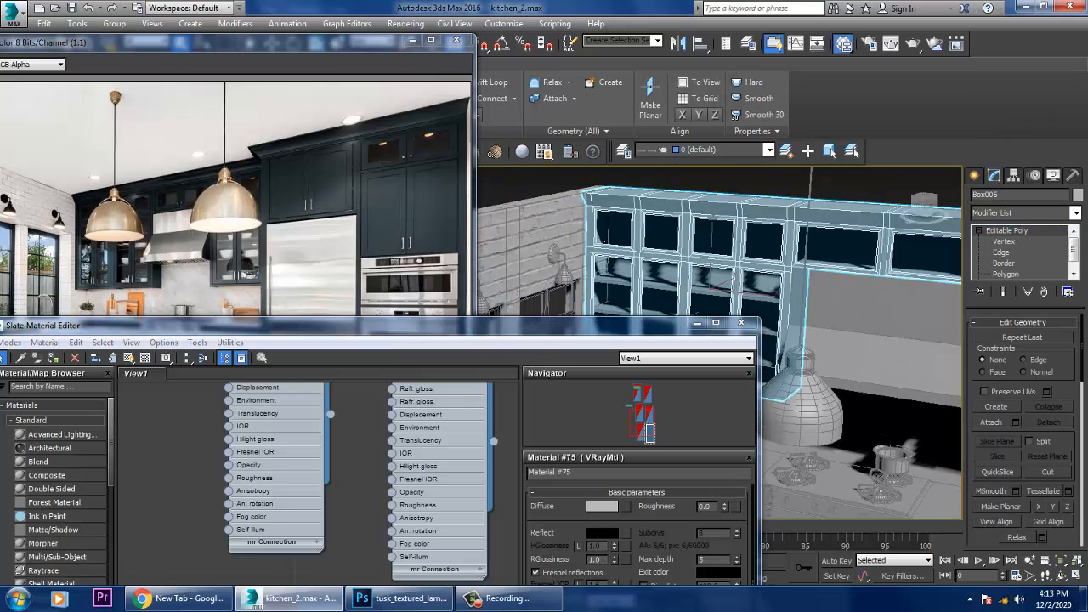
middle_click_drag(907, 446, 863, 449, "alt")
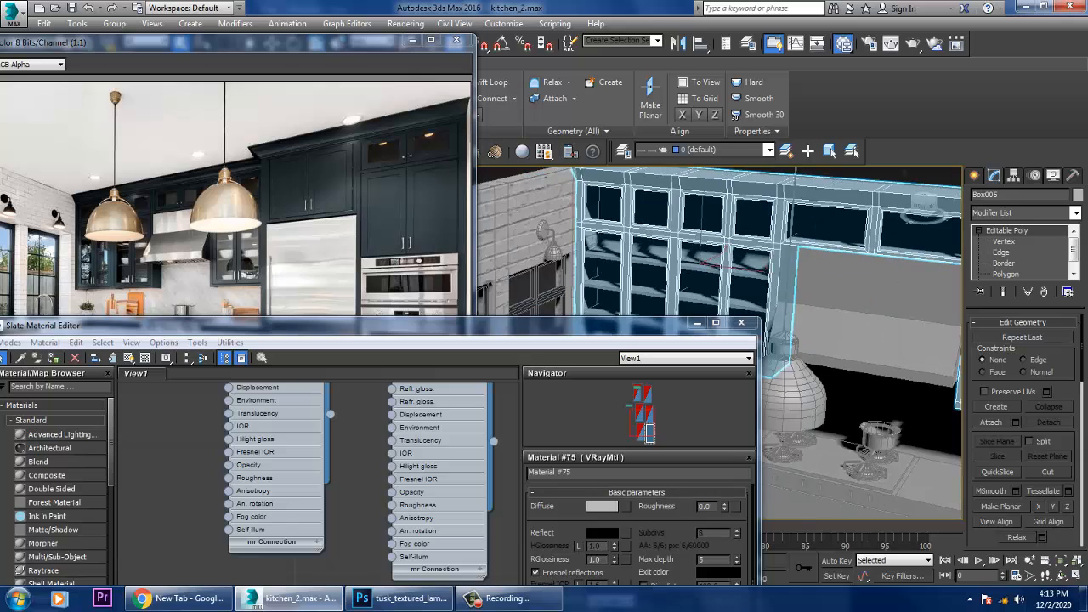
key("4")
left_click(603, 204)
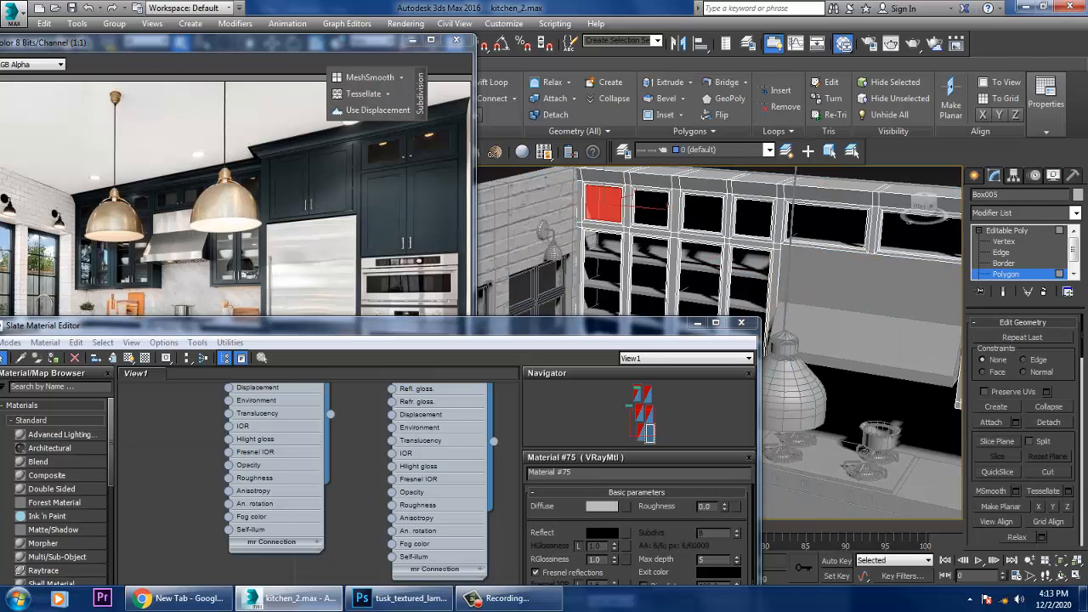
left_click(651, 207, "ctrl")
left_click(702, 214, "ctrl")
left_click(753, 218, "ctrl")
left_click(750, 289, "ctrl")
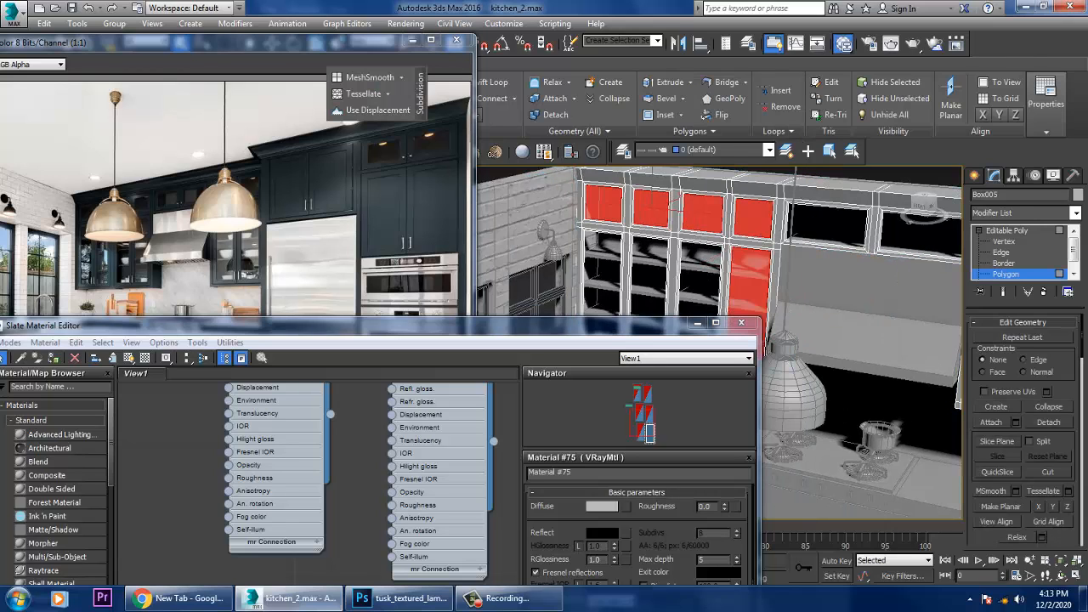
left_click(702, 281, "ctrl")
left_click(650, 282, "ctrl")
left_click(602, 281, "ctrl")
Add the glass panels above and beyond the hood to the selection, and invert it to select the cabinet frame polygons.
left_click(827, 223, "ctrl")
middle_click_drag(799, 340, 739, 340, "alt")
left_click(801, 253, "ctrl")
left_click(891, 262, "ctrl")
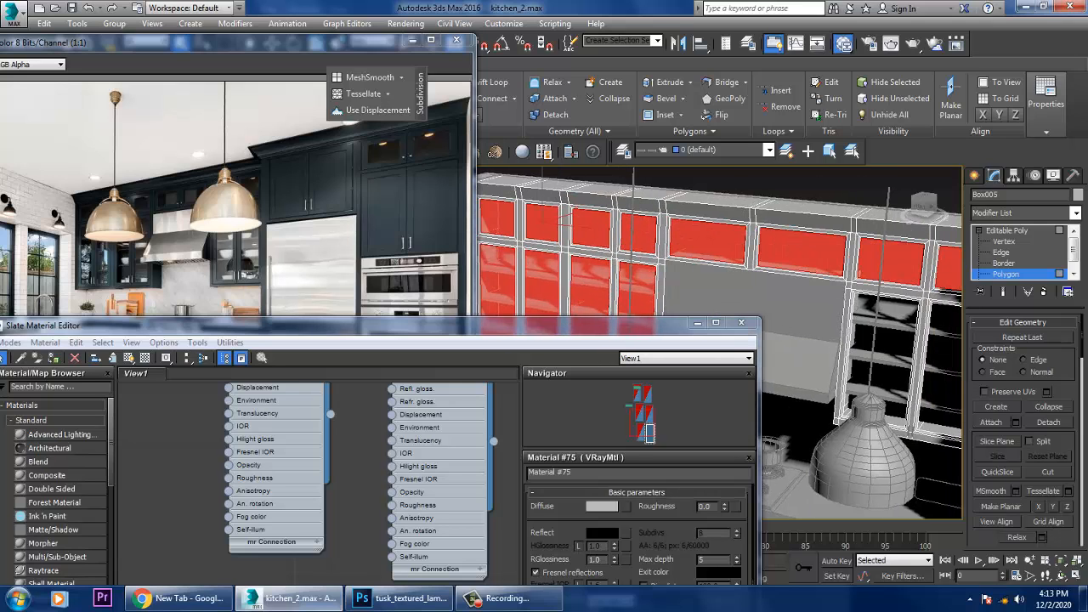
middle_click_drag(850, 255, 799, 255, "alt")
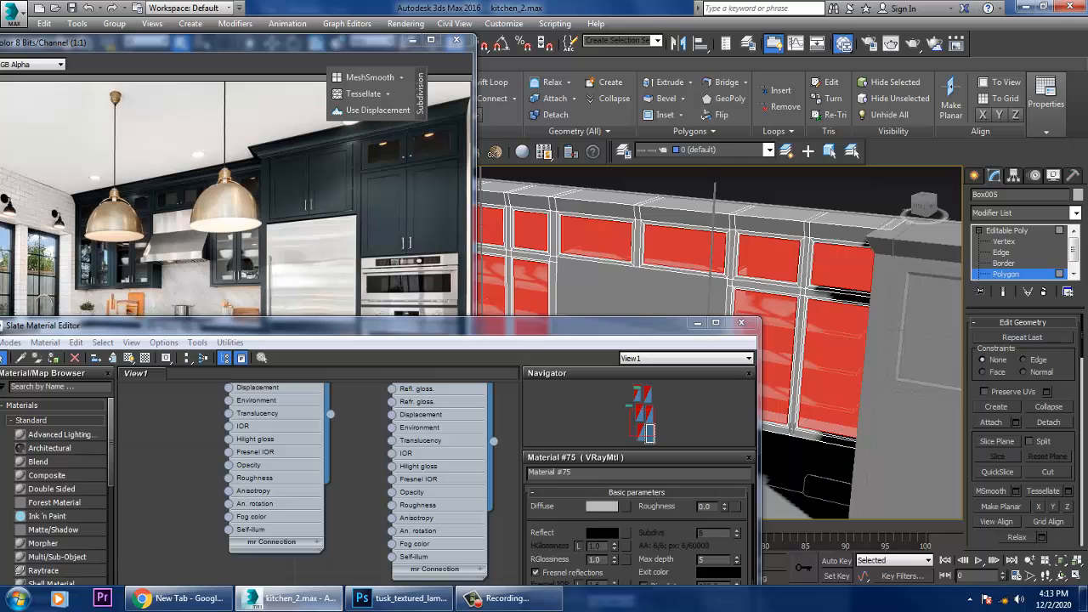
scroll(722, 340, "down", 3)
middle_click_drag(722, 340, 714, 332, "alt")
key("F2")
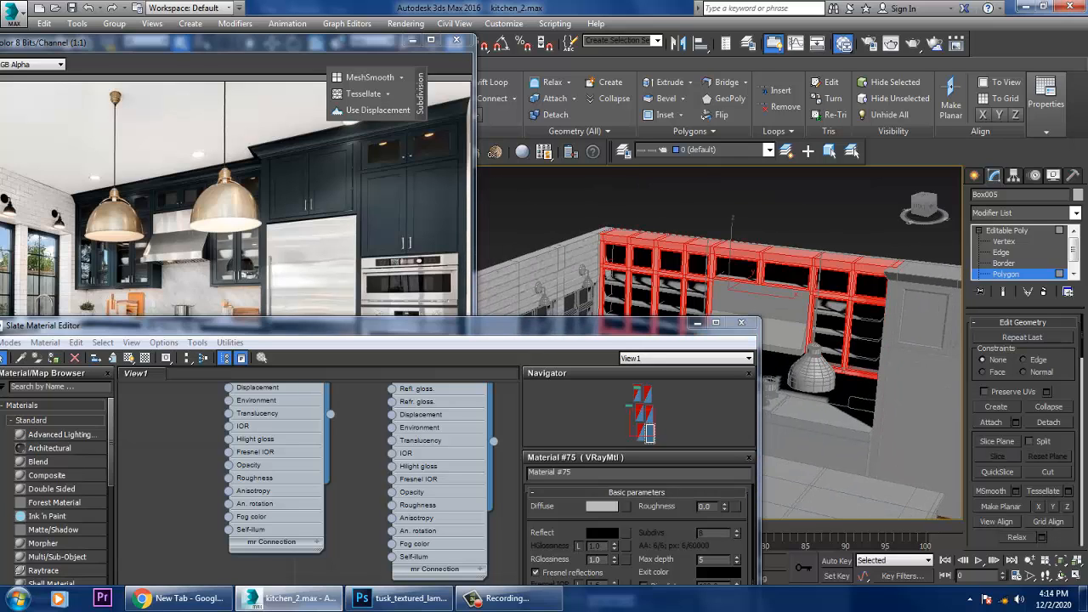
Load cabinet.jpg from the tex folder as a Bitmap in the diffuse map of Material #75.
left_click_drag(382, 325, 385, 173)
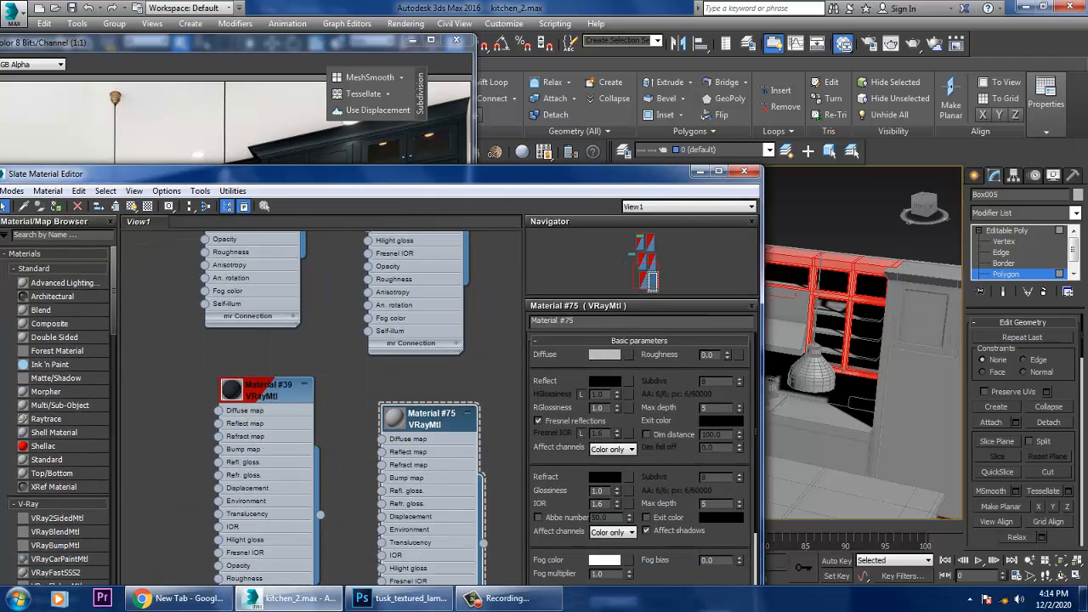
left_click(628, 354)
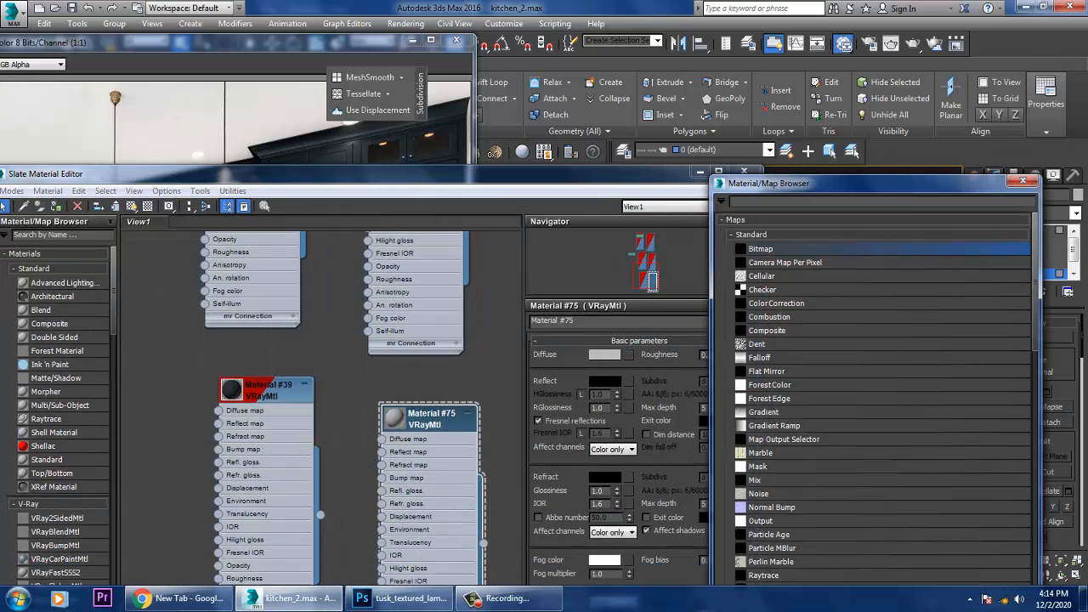
double_click(760, 248)
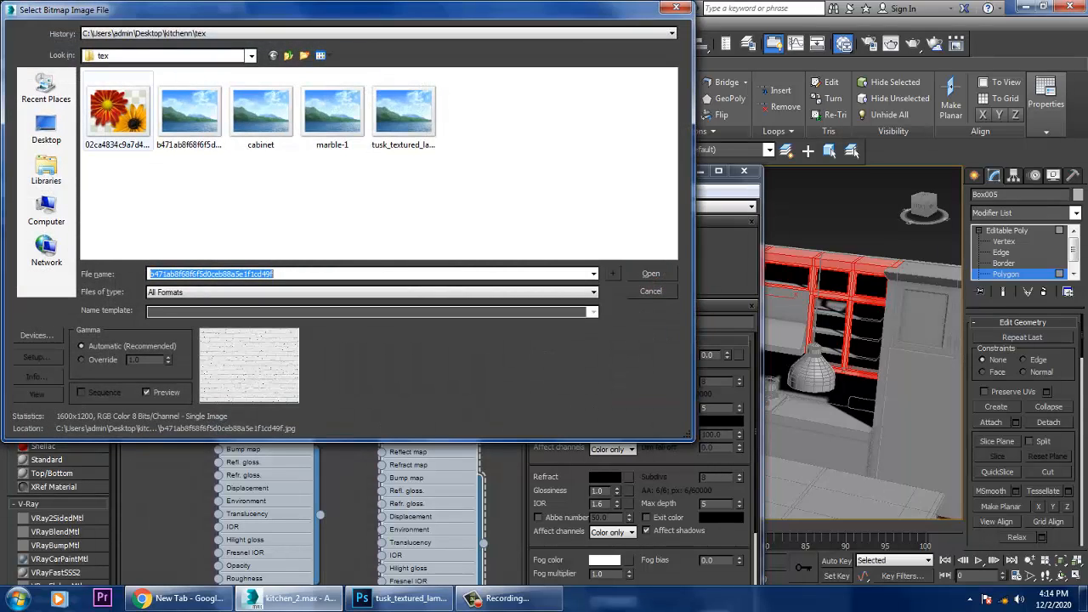
left_click(288, 55)
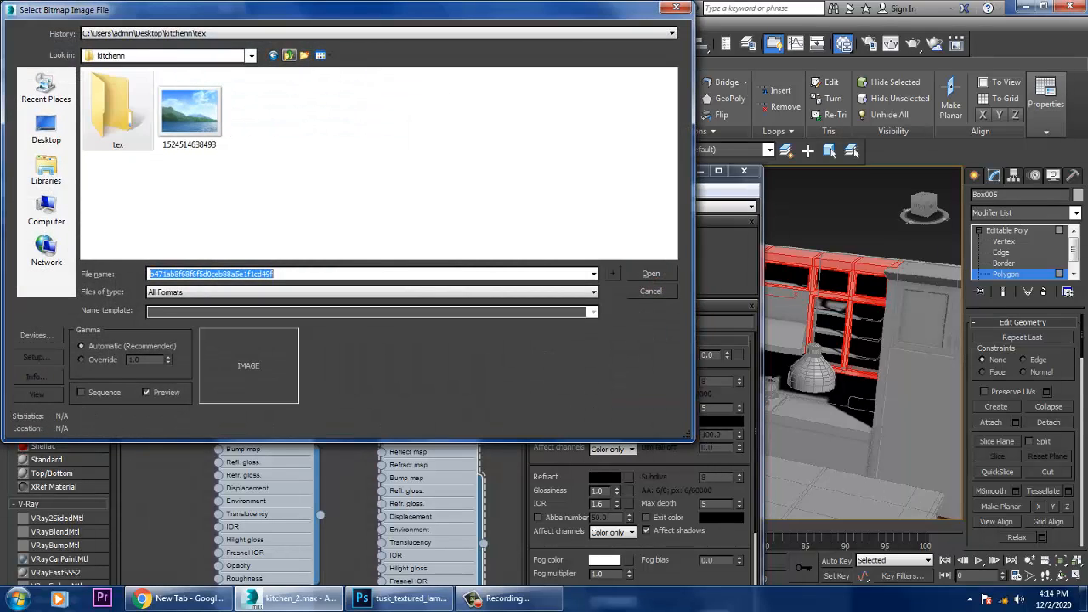
double_click(118, 109)
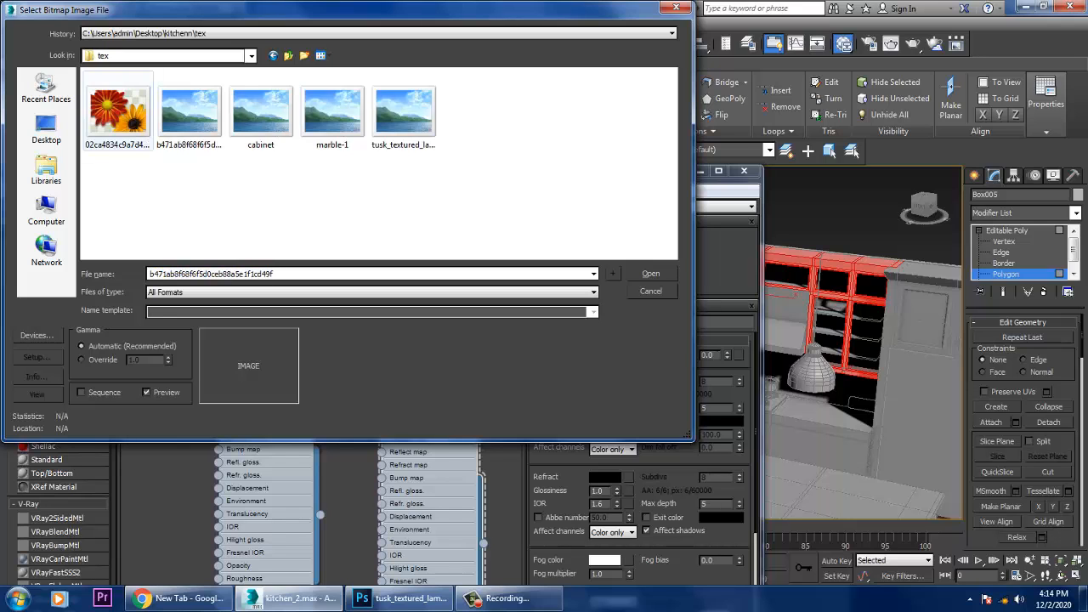
left_click(261, 111)
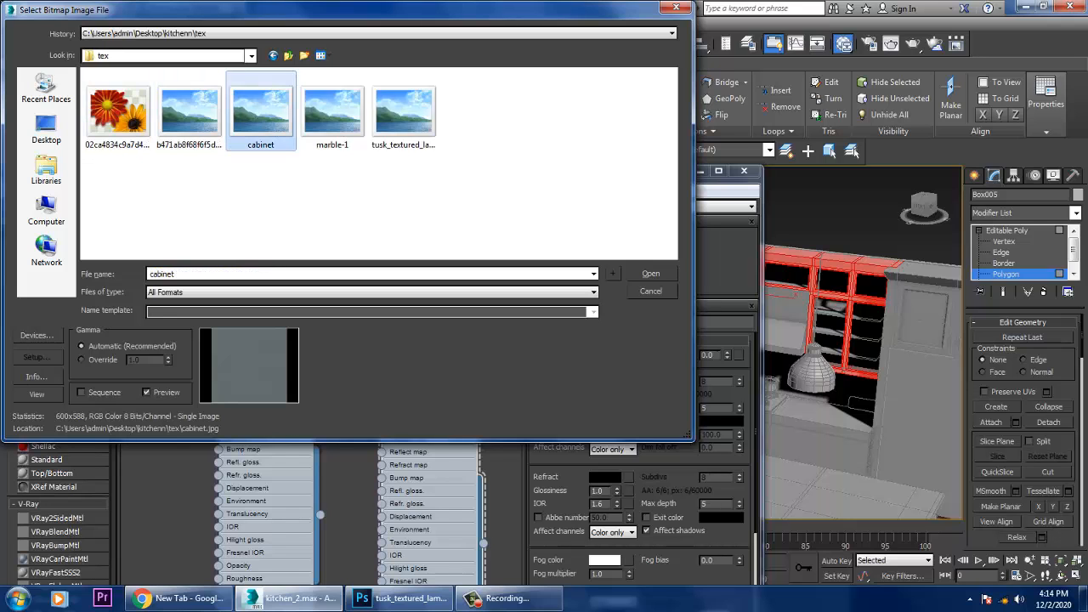
key("Return")
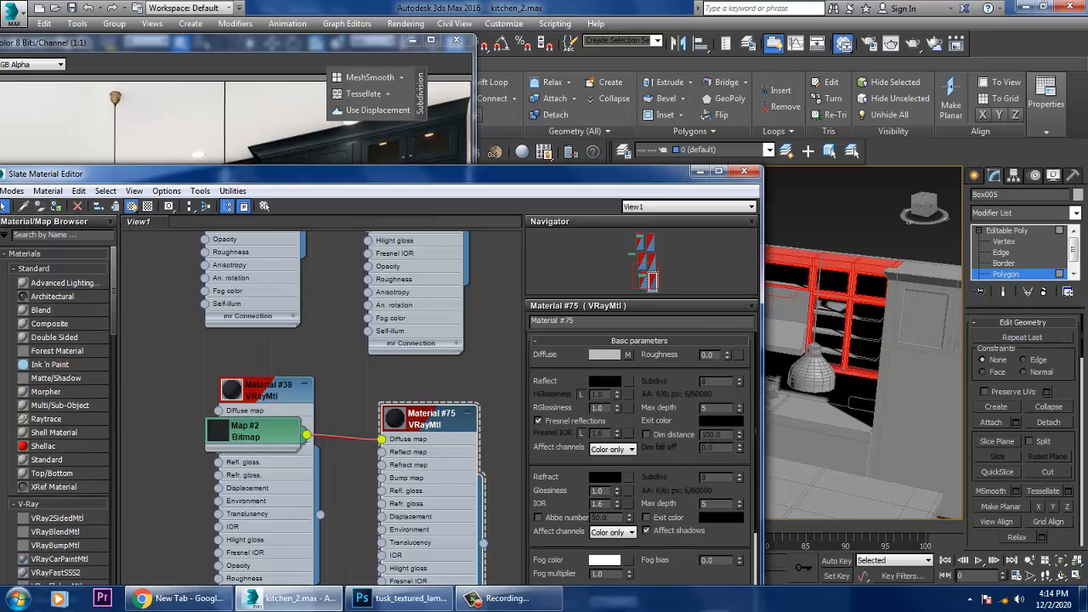
Add a UVW Map modifier with Box mapping to the upper cabinet frame selection and deselect the object.
left_click(700, 170)
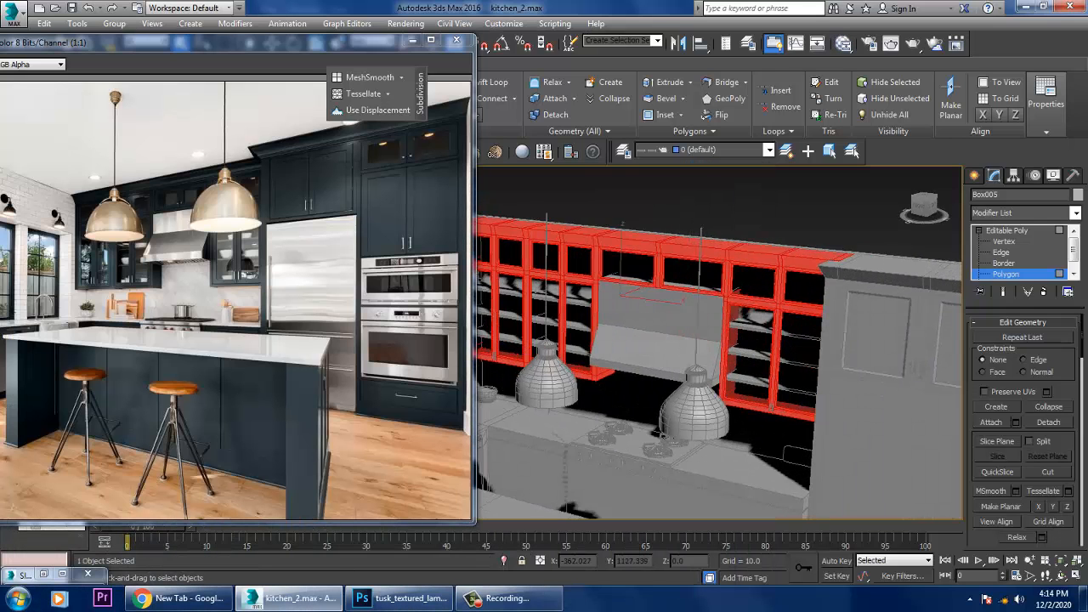
left_click(1075, 212)
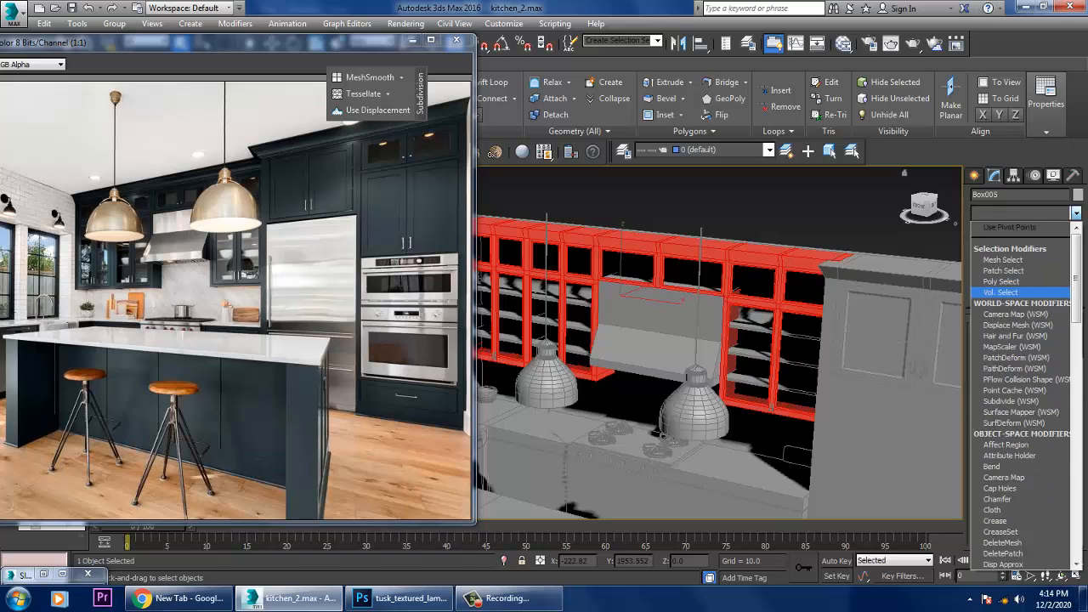
key("u")
left_click(1004, 444)
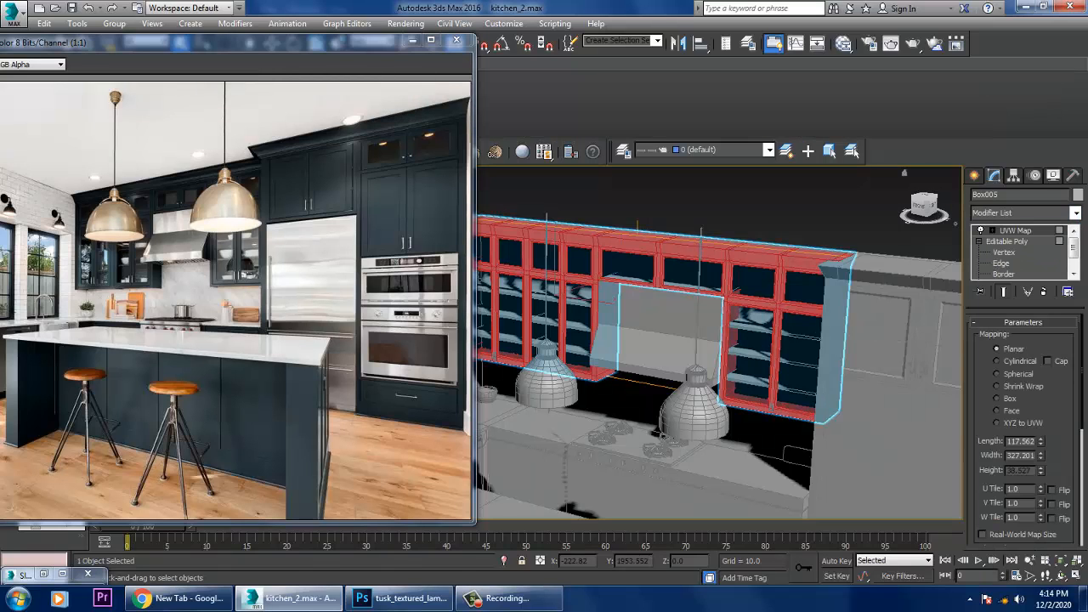
left_click(997, 399)
left_click(748, 197)
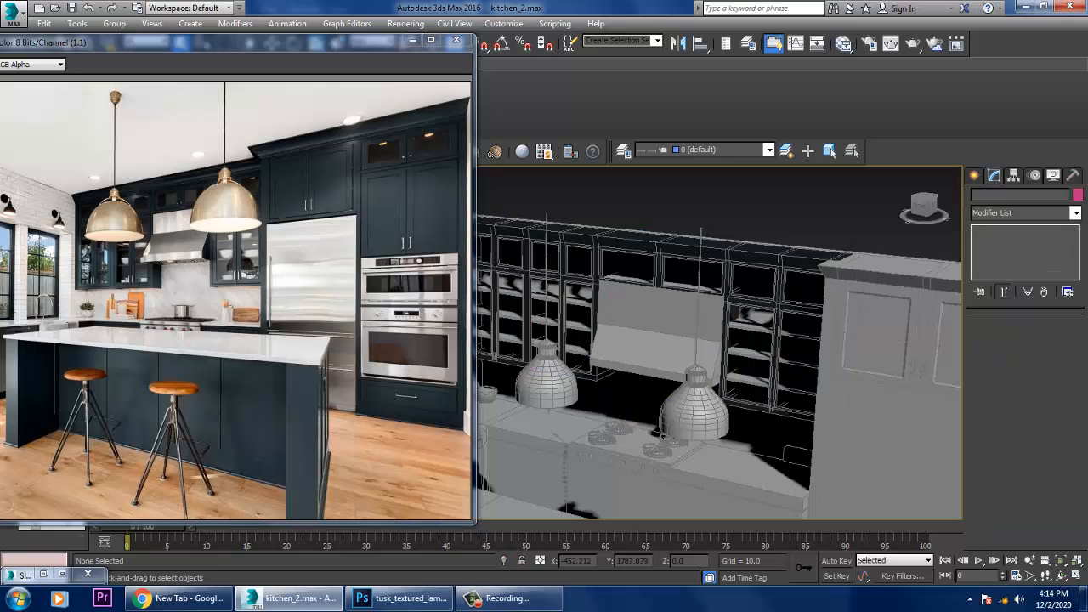
Examine the textured upper cabinet frames in the viewport from a distance and up close.
middle_click_drag(748, 323, 769, 325)
scroll(721, 262, "up", 3)
scroll(695, 289, "down", 3)
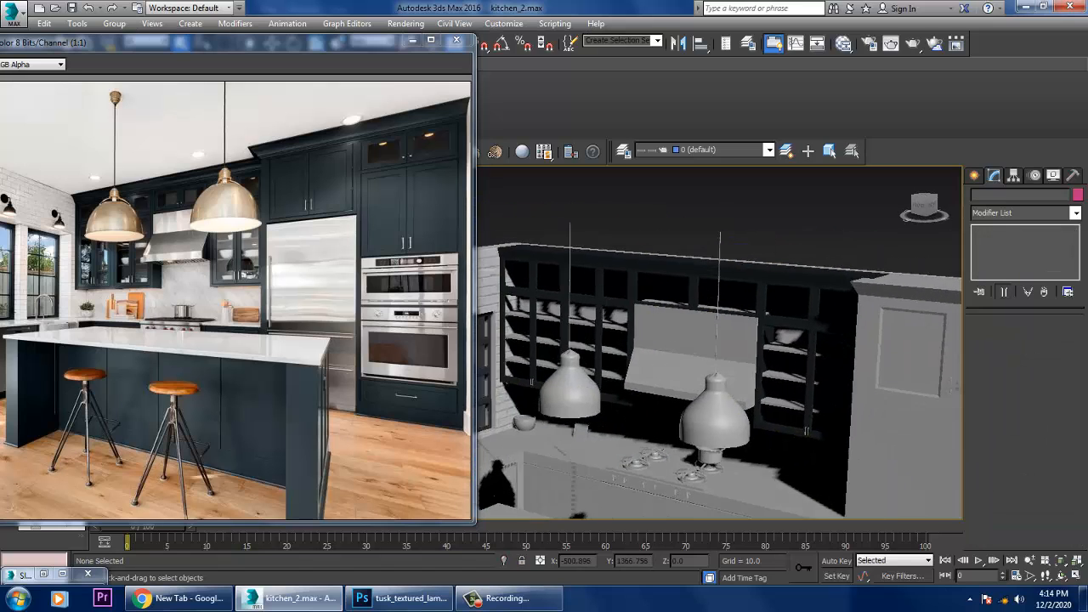
mouse_move(695, 289)
middle_mouse_down("alt")
mouse_move(680, 274)
mouse_move(736, 253)
mouse_move(697, 285)
middle_mouse_up("alt")
scroll(648, 276, "down", 3)
scroll(736, 265, "up", 3)
scroll(557, 229, "up", 3)
scroll(730, 280, "down", 2)
scroll(635, 313, "up", 3)
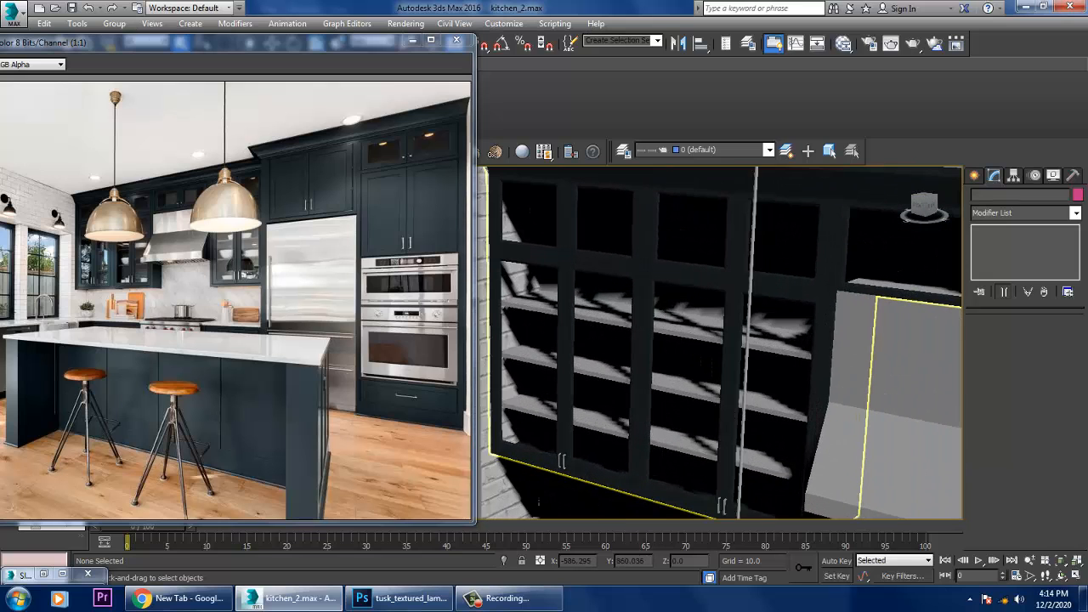
Set the reflection colour of Material #75 to a grey with a value of 94.
key("m")
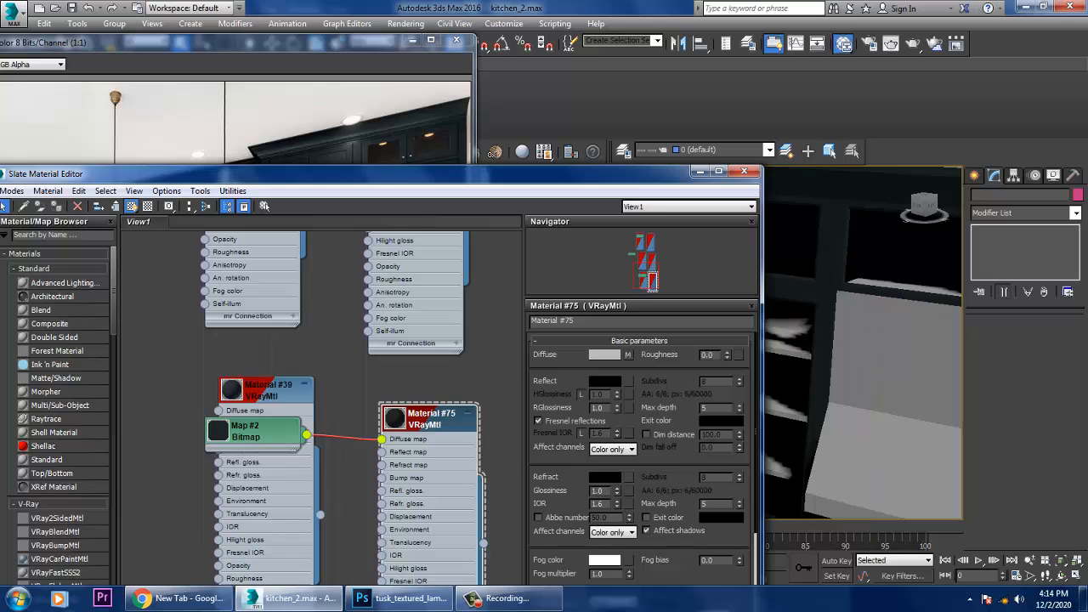
left_click(604, 381)
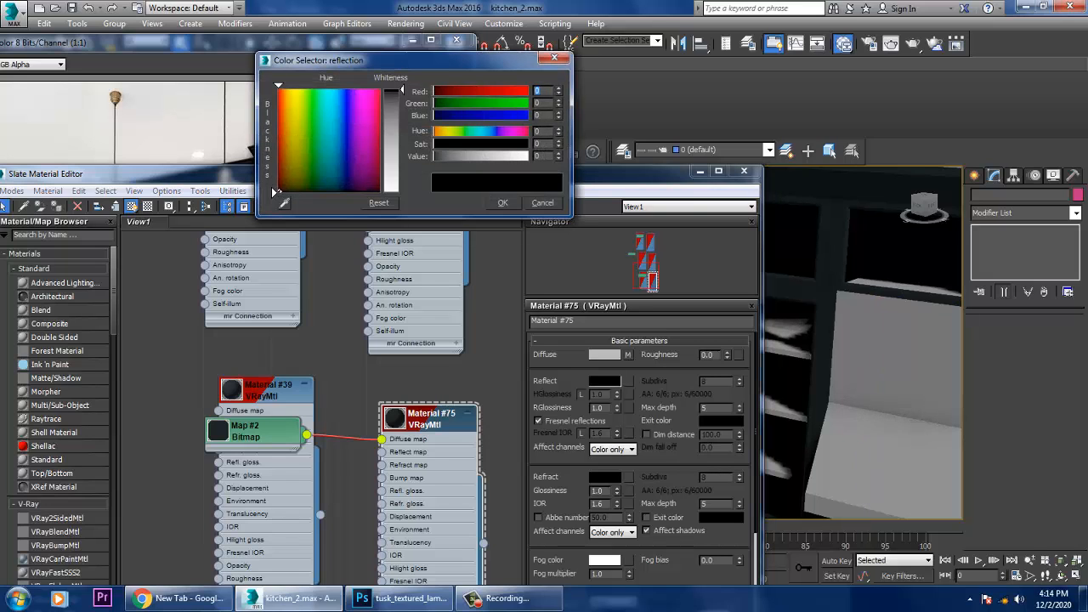
left_click_drag(402, 89, 402, 128)
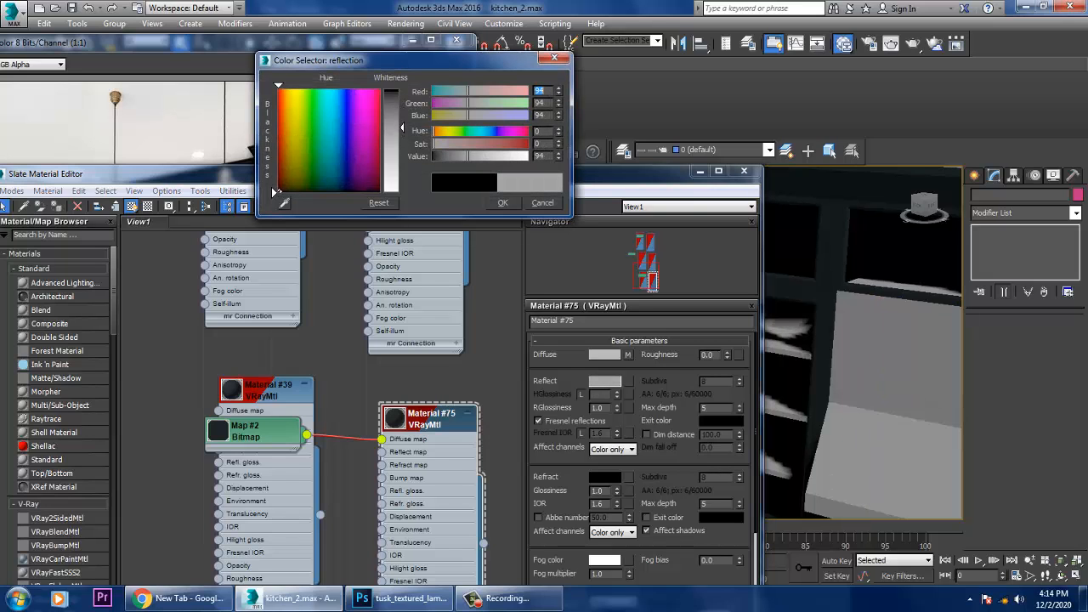
left_click(503, 203)
left_click(699, 172)
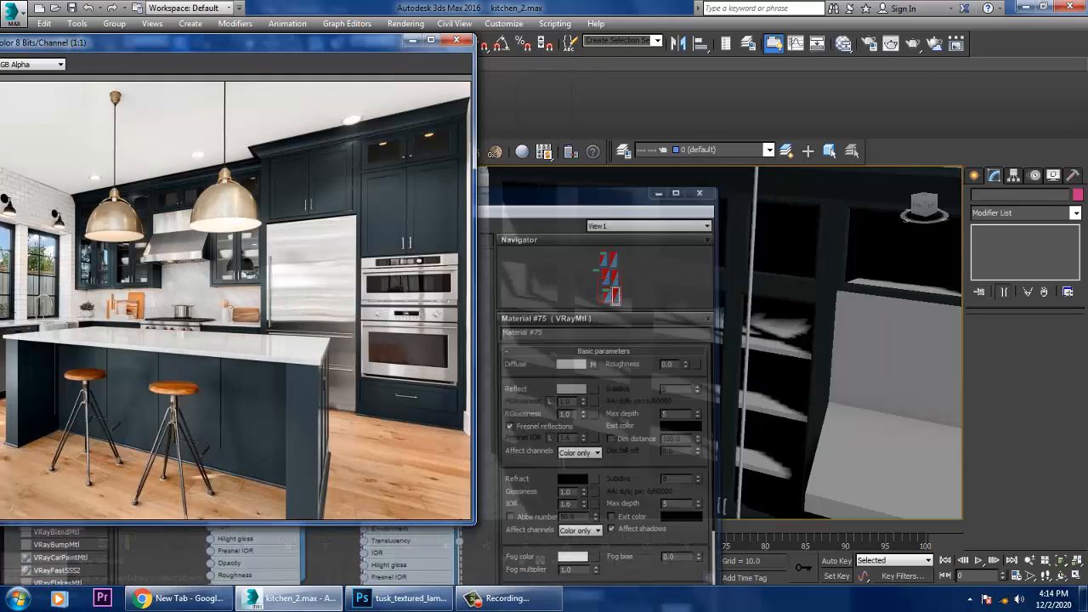
Select the tall cabinet Box007 around the refrigerator and oven openings and enter polygon level.
scroll(720, 342, "down", 5)
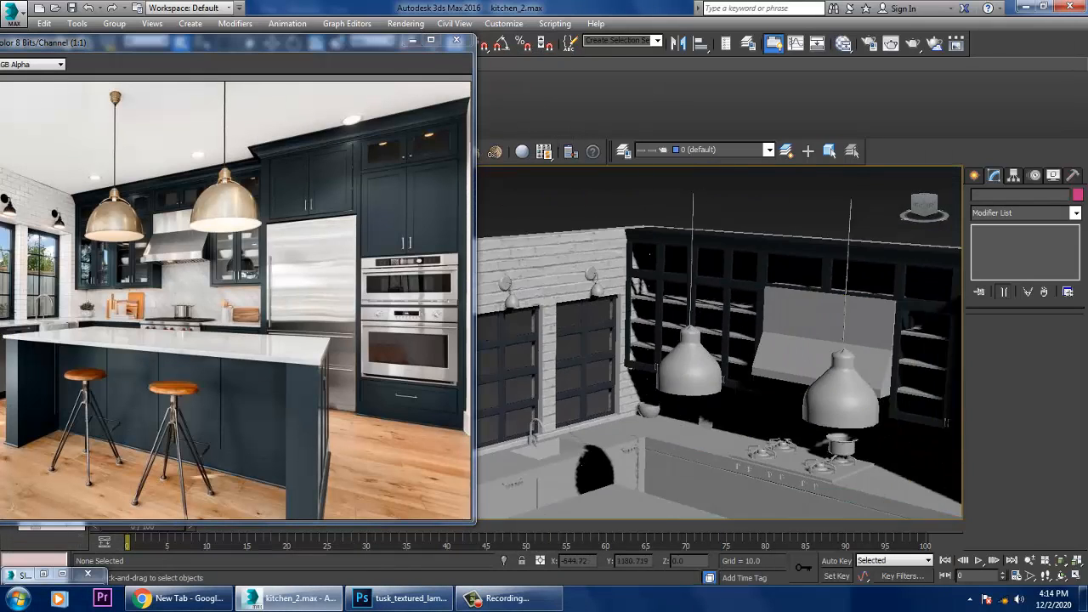
middle_click_drag(775, 314, 811, 318, "alt")
scroll(720, 342, "down", 2)
middle_click_drag(802, 357, 670, 357)
left_click(643, 342)
left_click(700, 284)
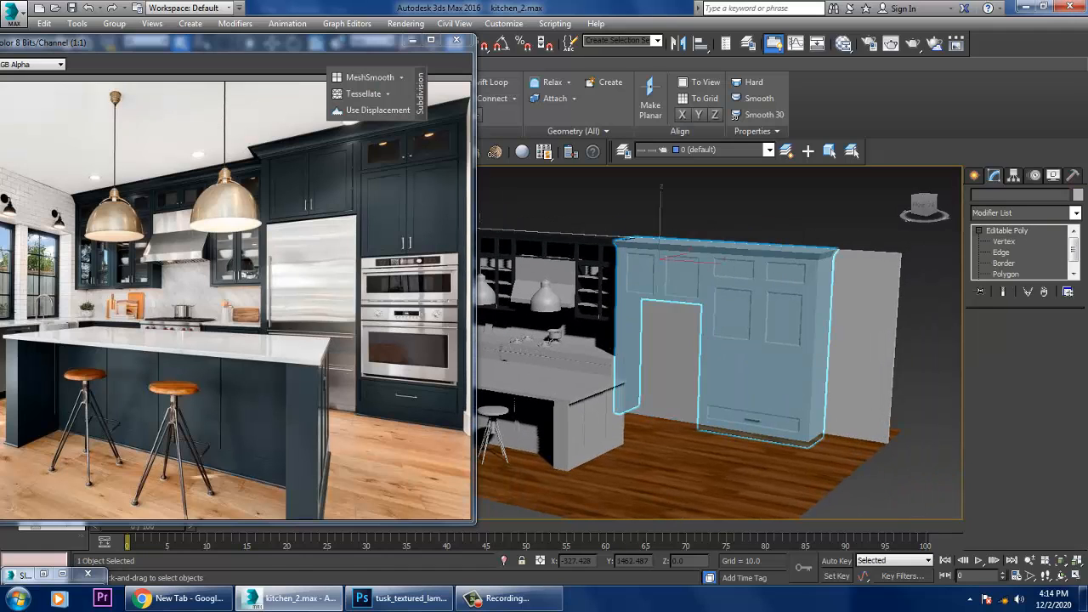
scroll(705, 289, "up", 3)
key("4")
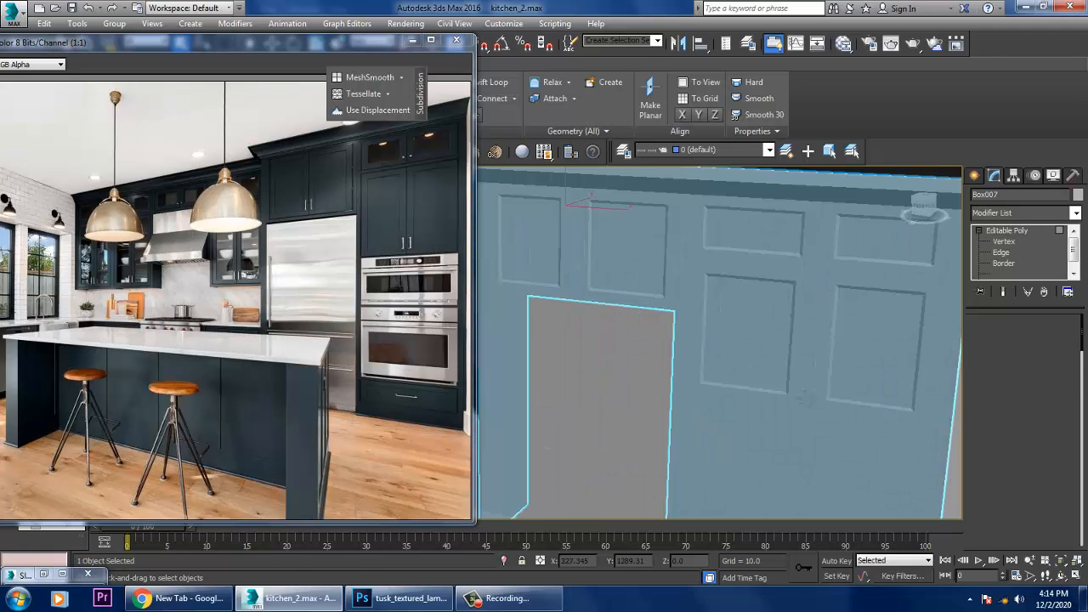
Show the edged faces and select the two small panels above the tall doors over the oven opening.
left_click(529, 262)
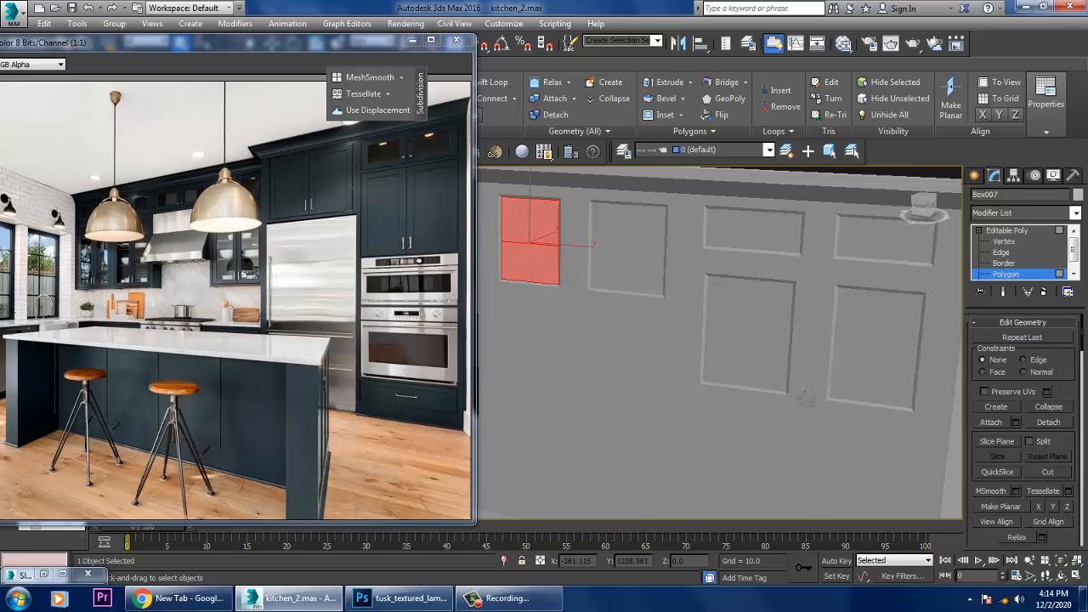
key("F4")
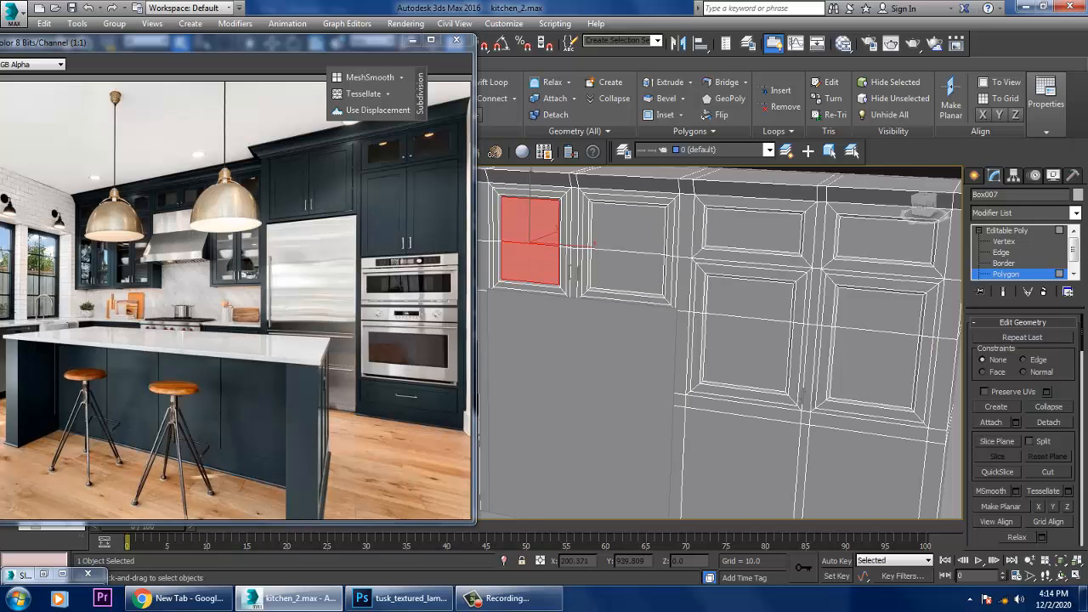
middle_click_drag(742, 341, 644, 348)
left_click(653, 236)
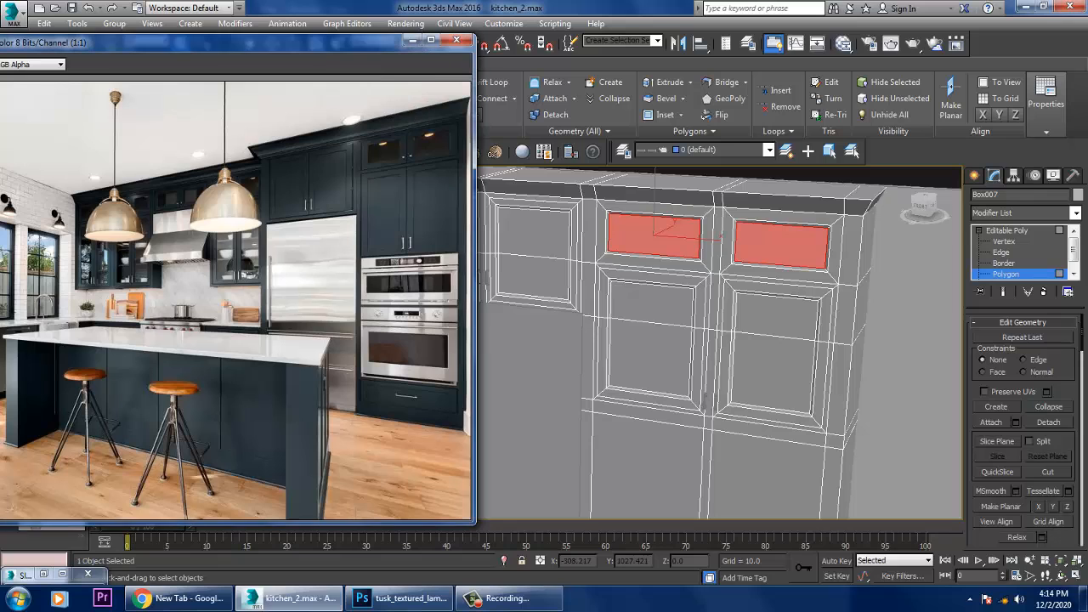
Assign the existing glass VRayMtl to the two selected panels, moving its node clear of the floor bitmap.
middle_click_drag(821, 384, 821, 306)
scroll(821, 308, "down", 4)
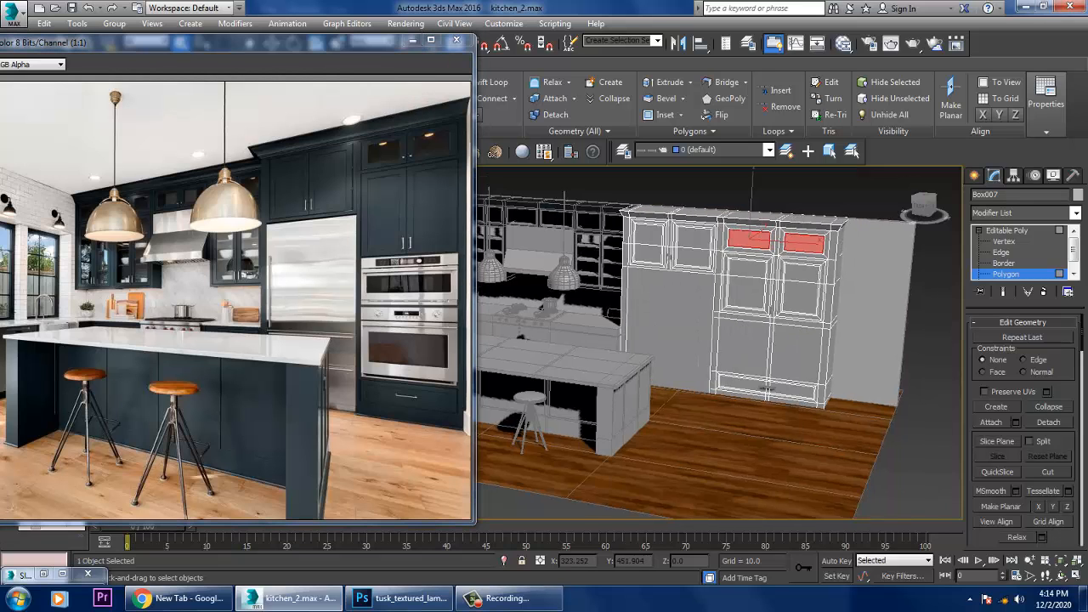
scroll(826, 399, "up", 2)
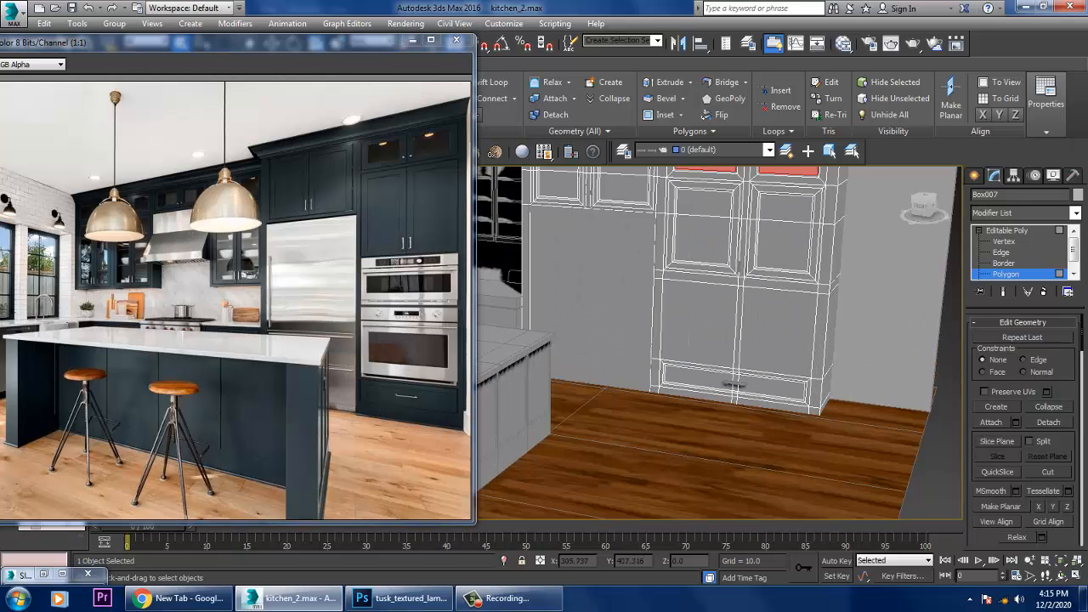
key("m")
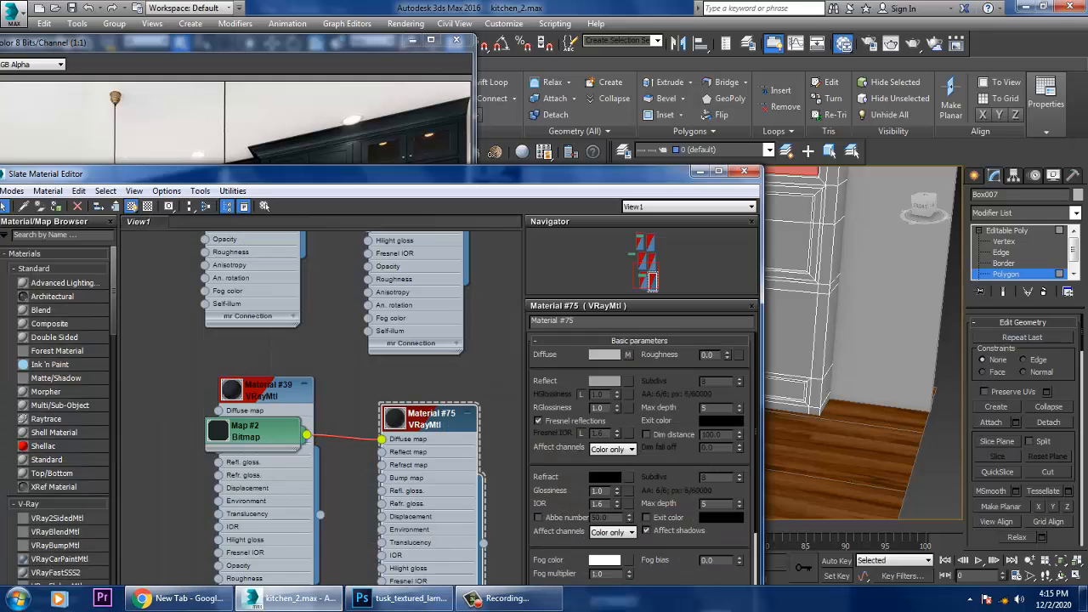
middle_click_drag(357, 281, 391, 546)
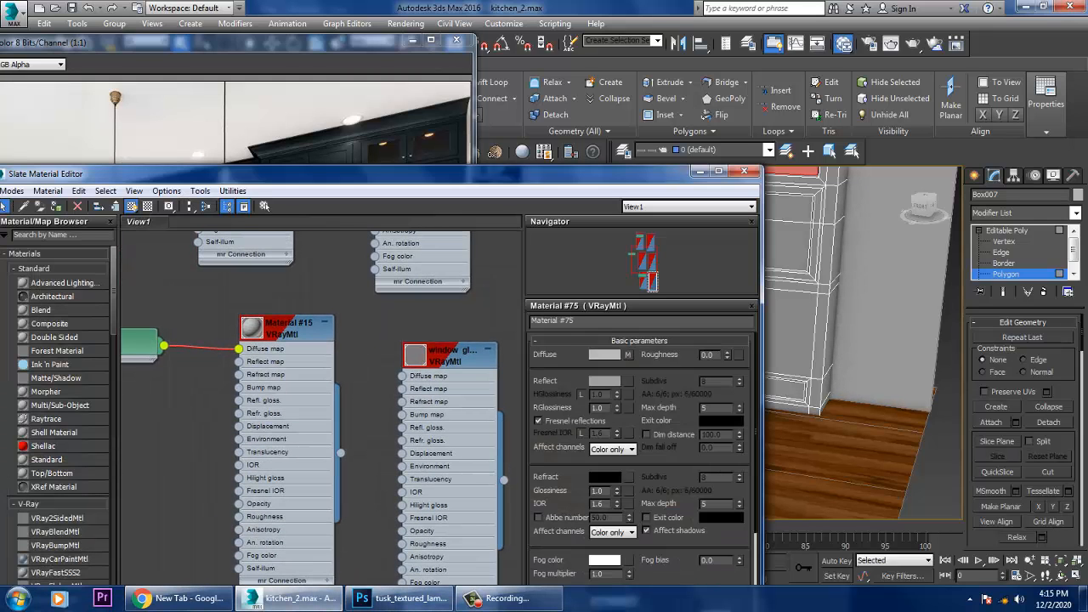
left_click(449, 355)
middle_click_drag(357, 238, 399, 610)
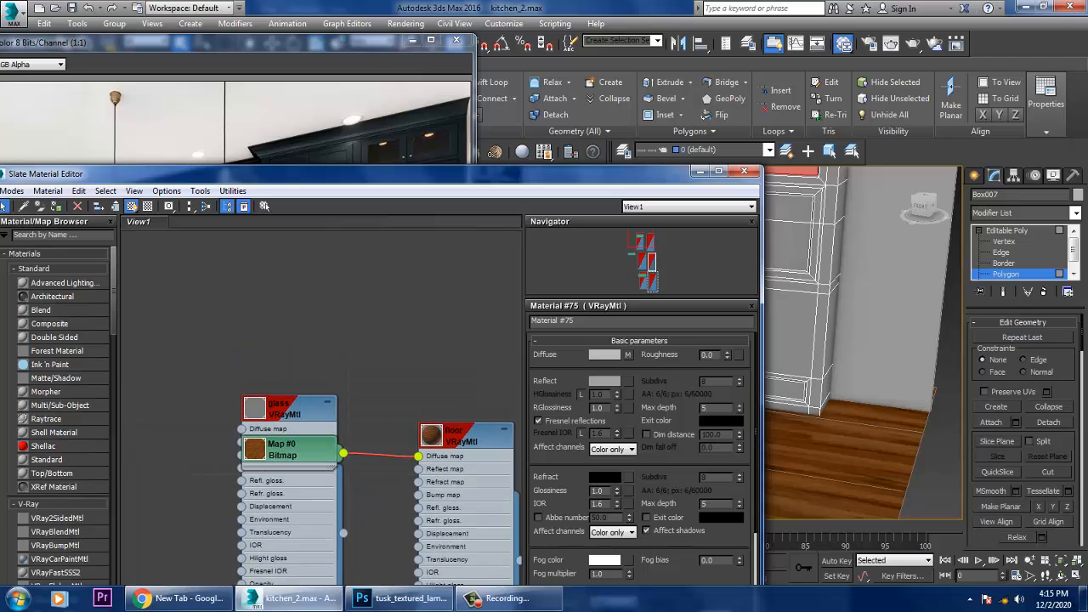
left_click(289, 408)
left_click_drag(289, 407, 235, 367)
left_click_drag(85, 174, 284, 152)
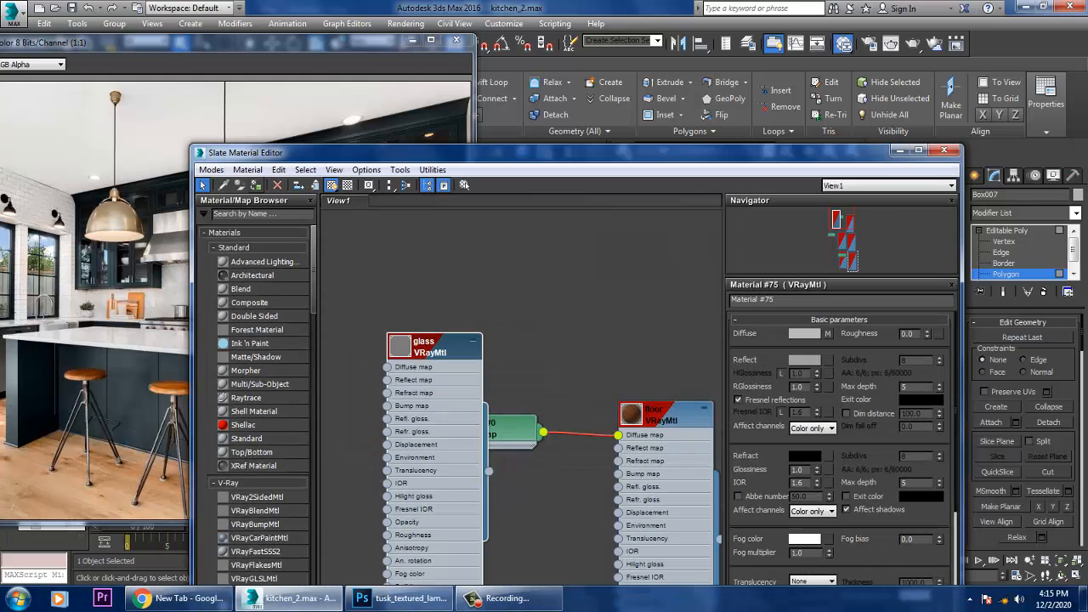
left_click(899, 151)
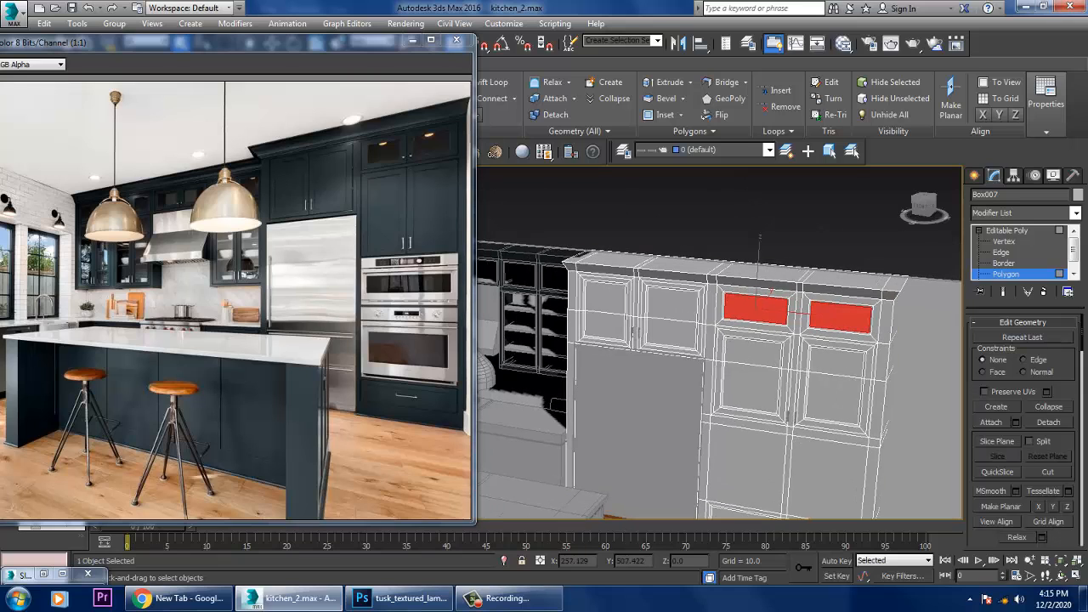
Invert the polygon selection to the rest of the tall cabinet and exclude the two polygons of the oven area.
key("ctrl+i")
middle_click_drag(628, 497, 582, 408)
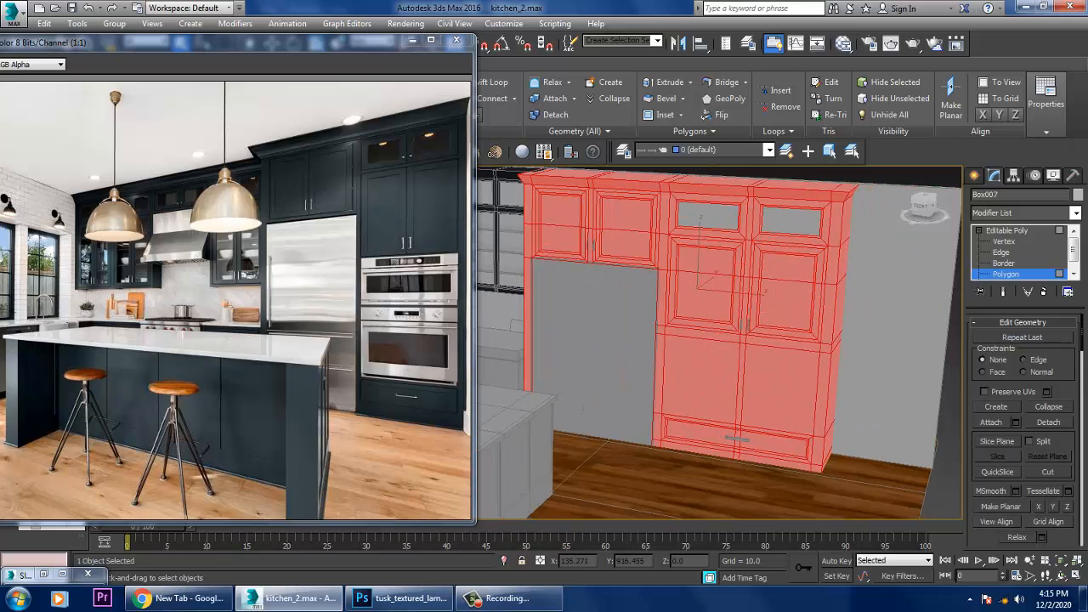
left_click(707, 397, "alt")
left_click(790, 421, "alt")
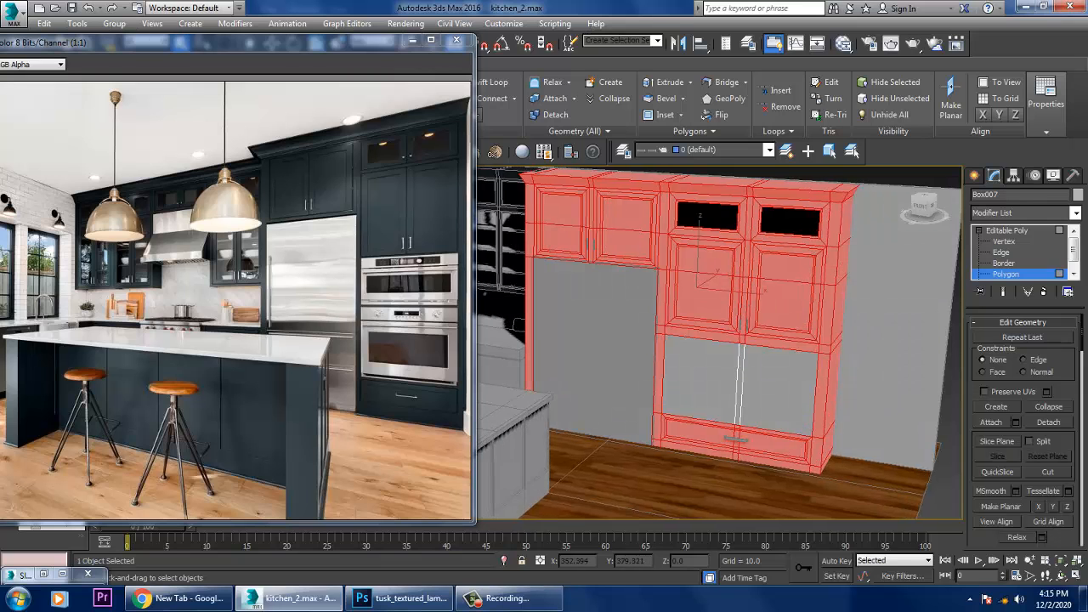
middle_click_drag(789, 421, 783, 424)
Assign Material #75 to the selected tall cabinet polygons and show its map shaded in the viewport.
key("m")
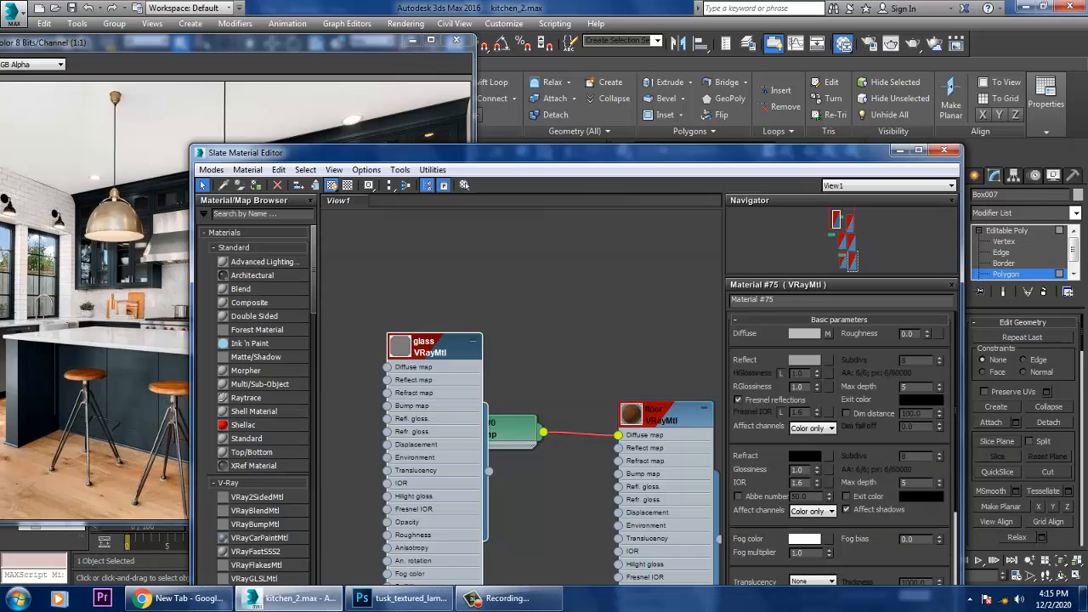
middle_click_drag(594, 527, 638, 277)
left_click(623, 382)
left_click_drag(638, 276, 652, 371)
left_click_drag(463, 289, 491, 452)
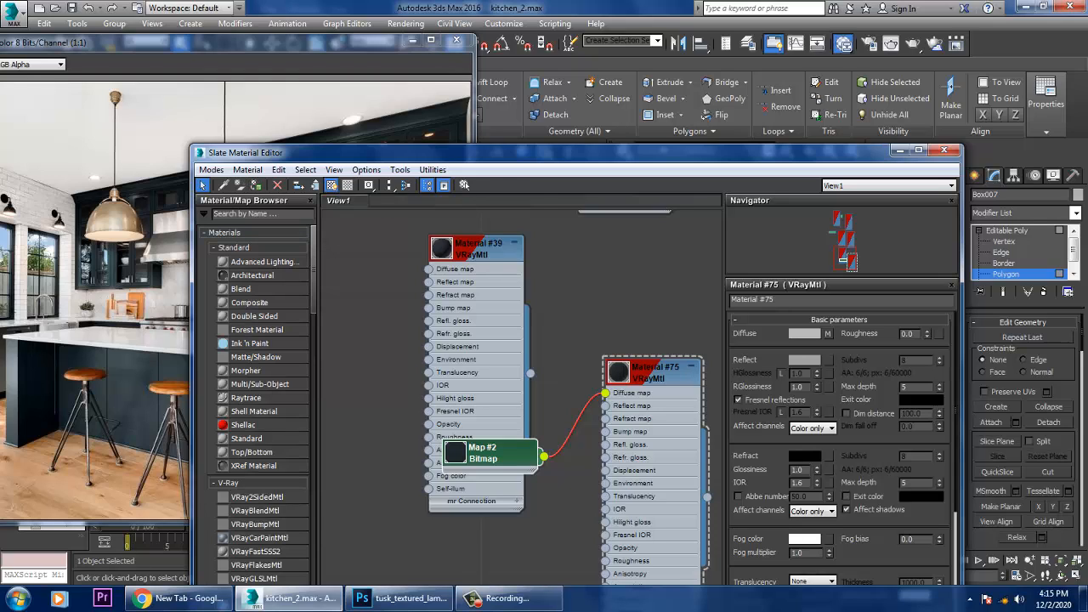
left_click(331, 185)
Rename Material #75 as cabinet.
left_click(406, 203)
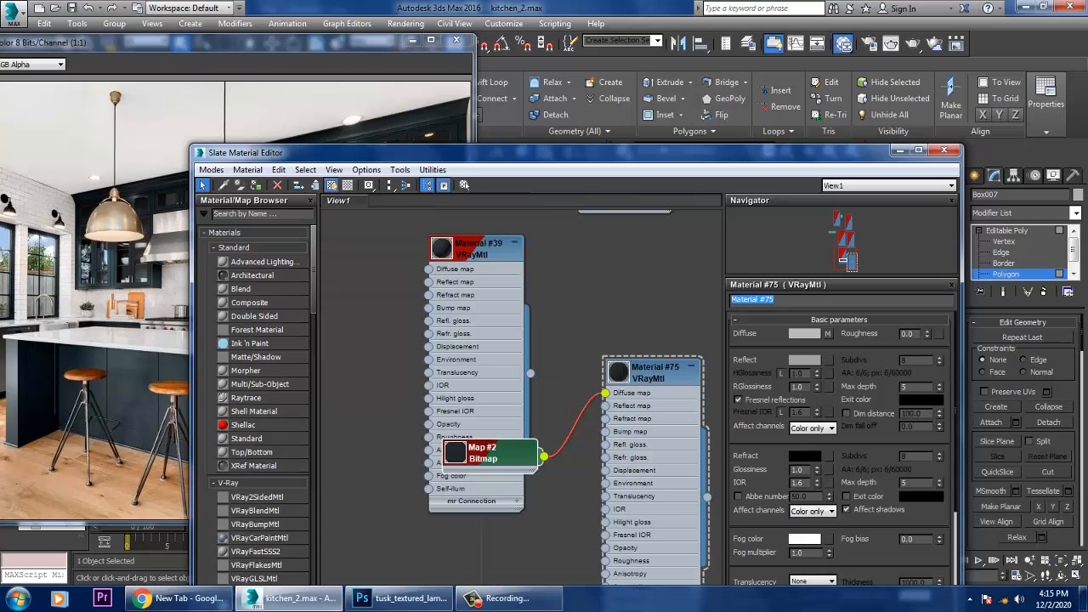
type("cabinet")
left_click(898, 150)
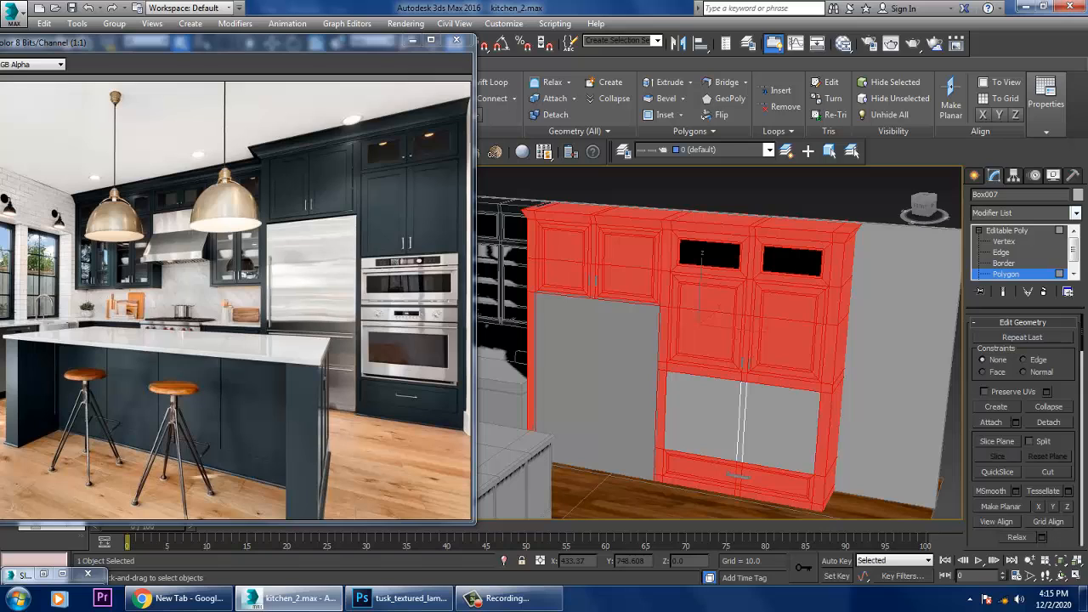
Add a UVW Map modifier with Box mapping to the tall cabinet selection and deselect the object.
left_click(1074, 213)
key("u")
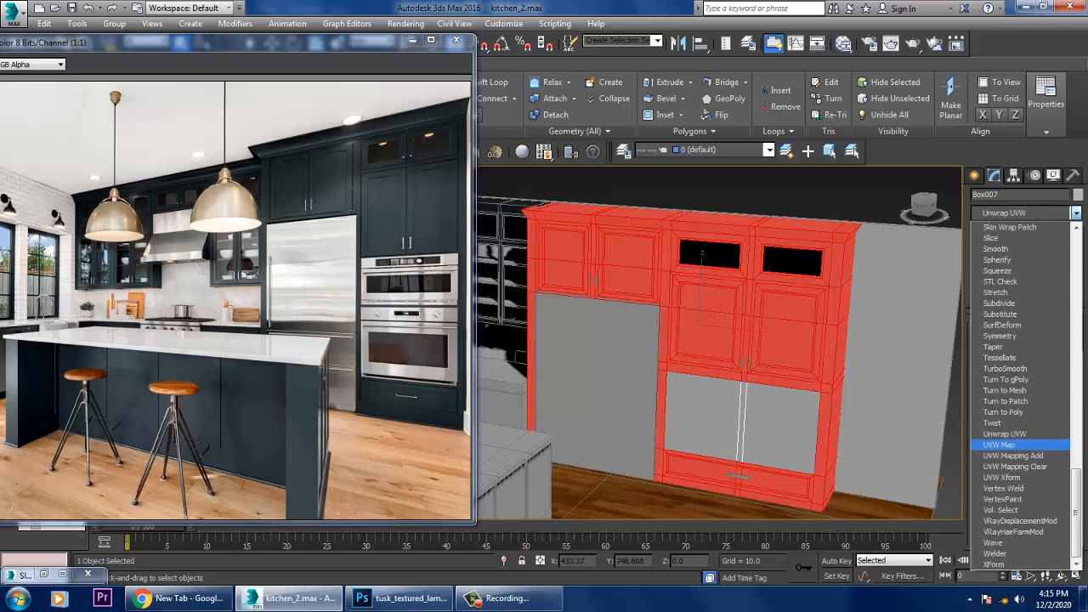
key("Return")
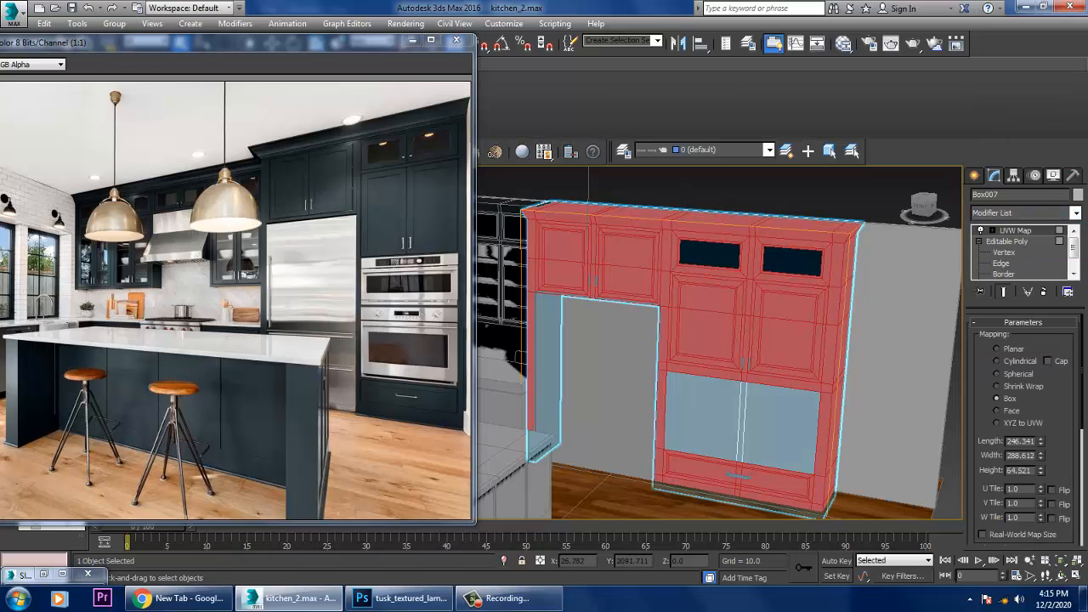
left_click(687, 182)
Check the textured cabinets across the kitchen with and without edged faces, and shift the reference photo window aside.
scroll(777, 327, "down", 3)
middle_click_drag(777, 328, 841, 301)
scroll(867, 391, "down", 2)
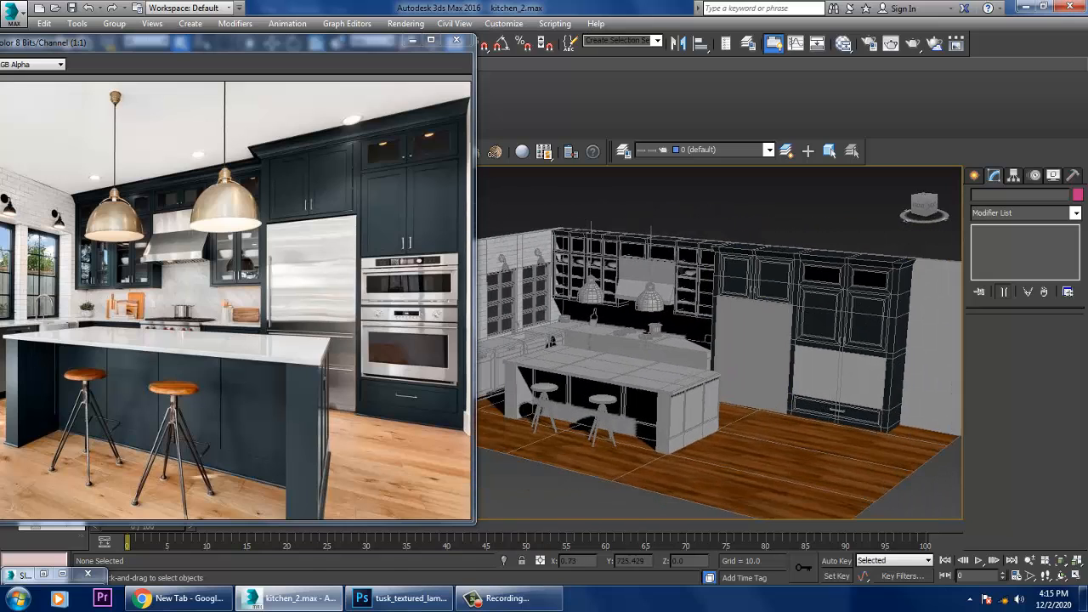
scroll(776, 358, "up", 4)
key("F4")
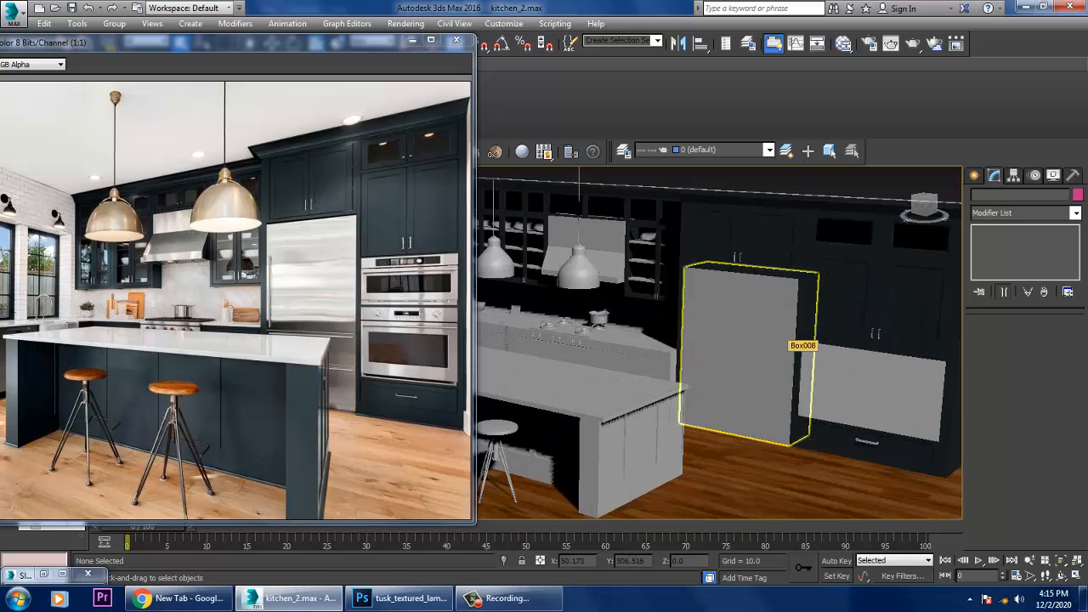
key("F4")
middle_click_drag(788, 330, 842, 330)
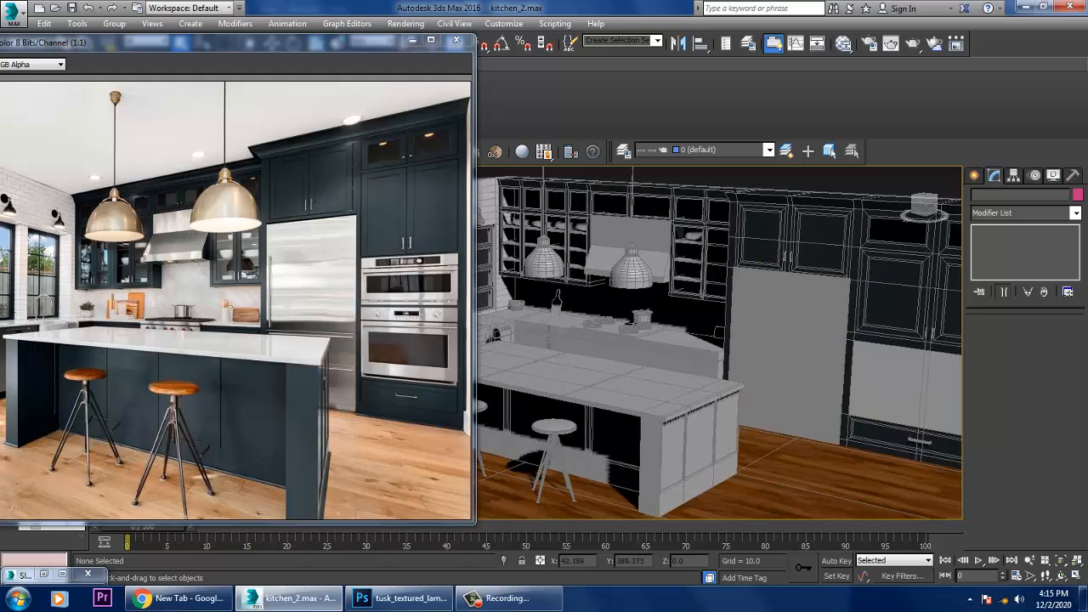
left_click_drag(255, 41, 90, 41)
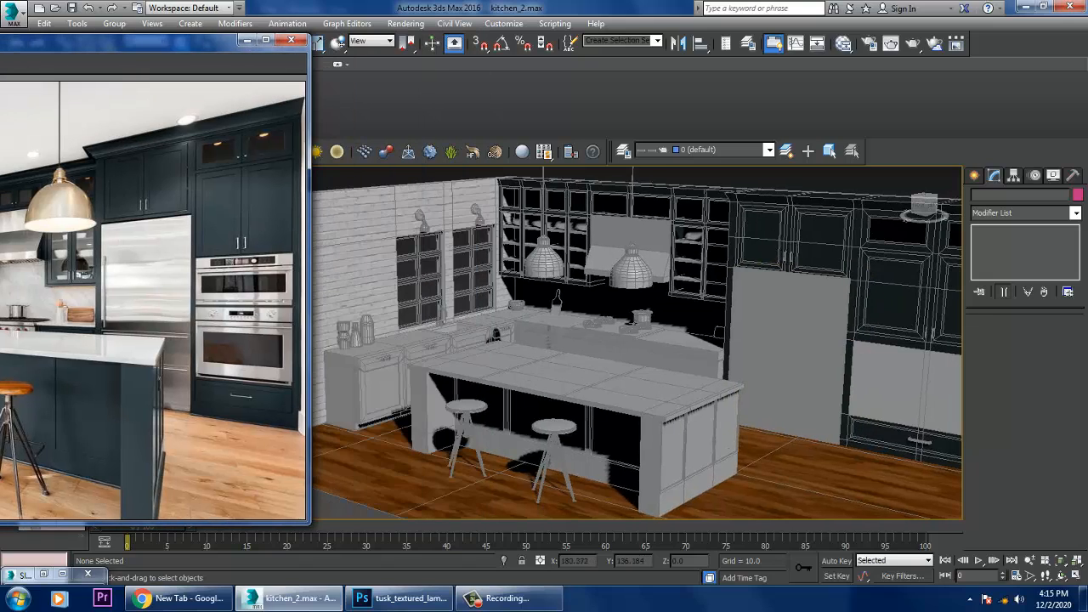
Select the kitchen island and enter its polygon-level editing.
scroll(660, 383, "up", 5)
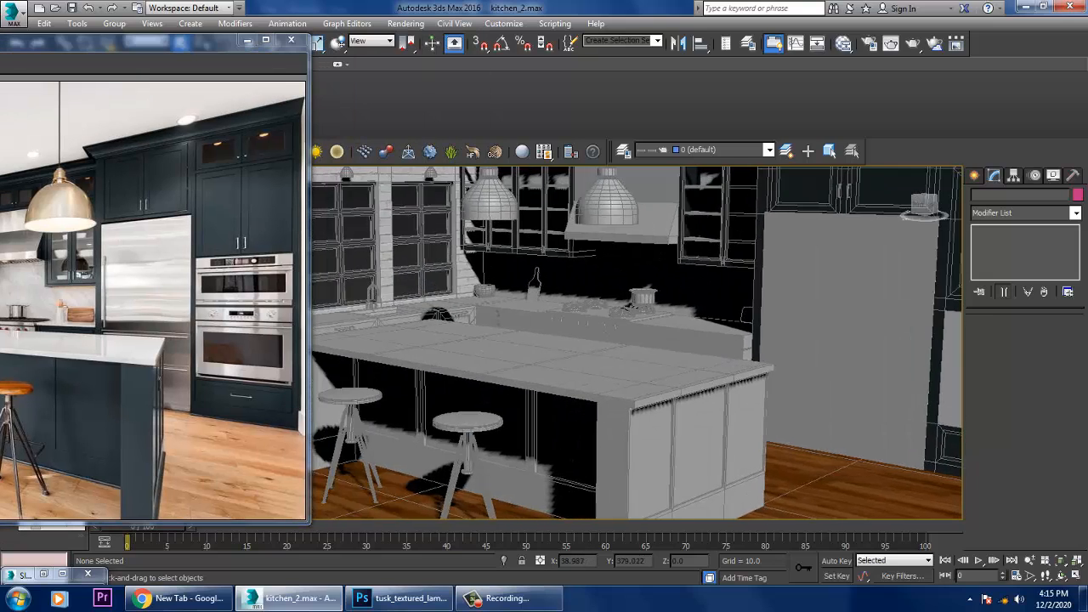
scroll(769, 370, "down", 4)
middle_click_drag(756, 374, 778, 378, "alt")
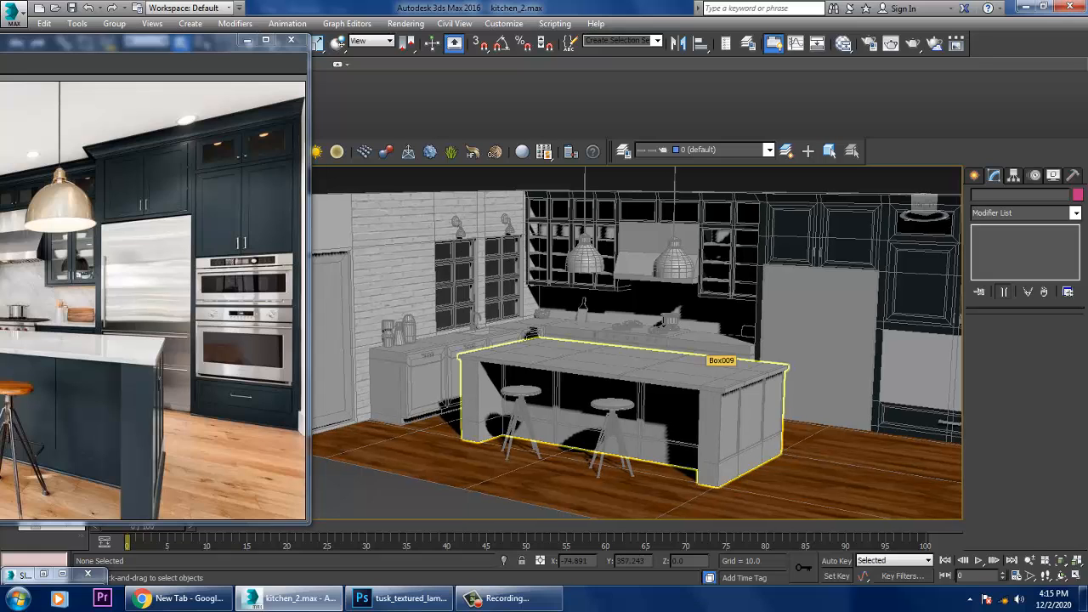
middle_click_drag(705, 351, 641, 340)
left_click(658, 340)
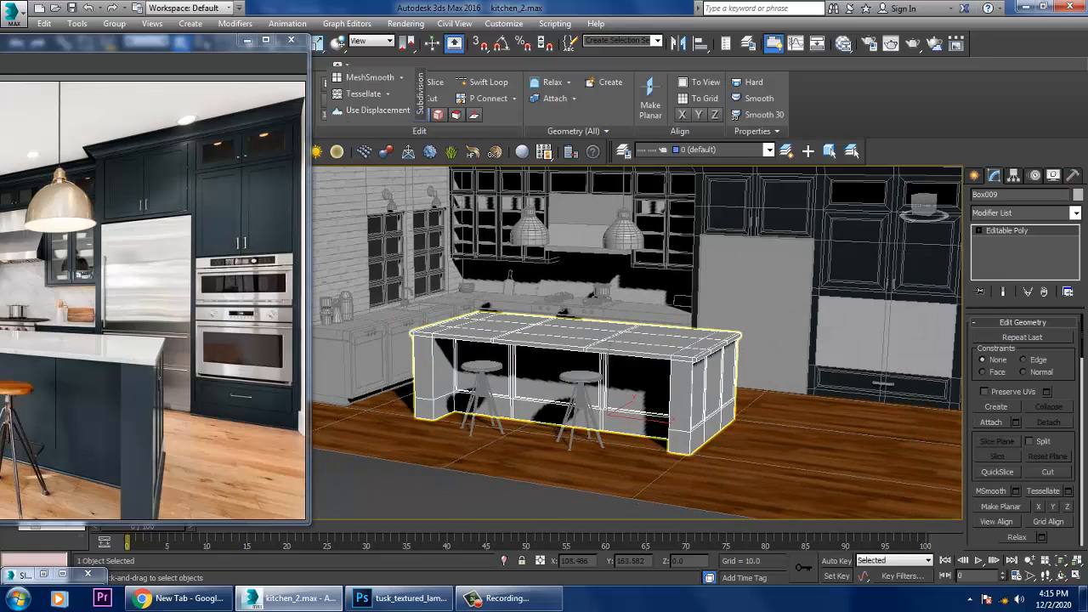
scroll(578, 365, "up", 4)
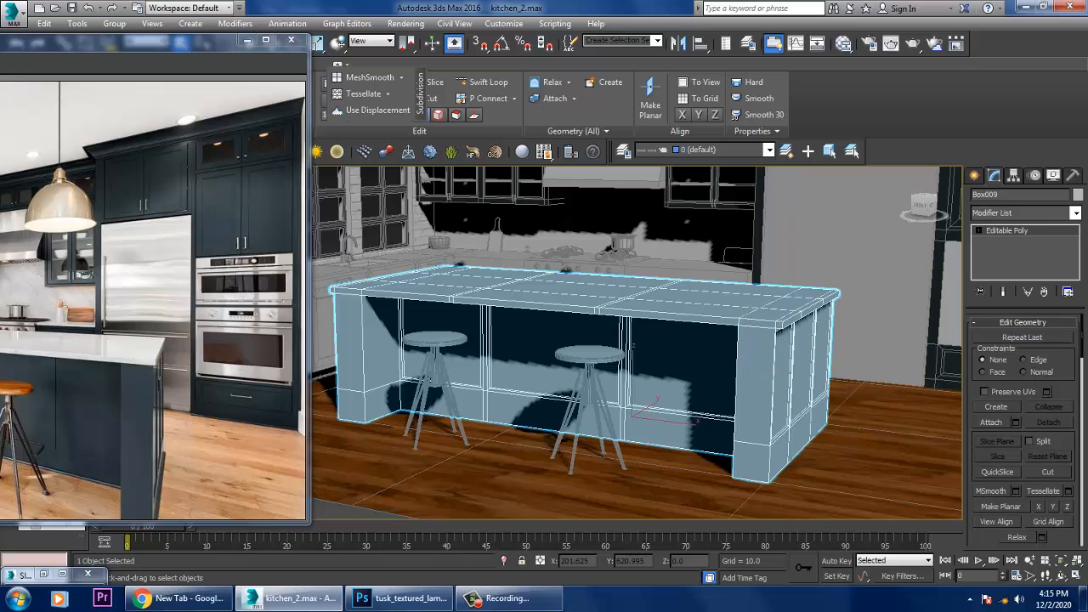
key("4")
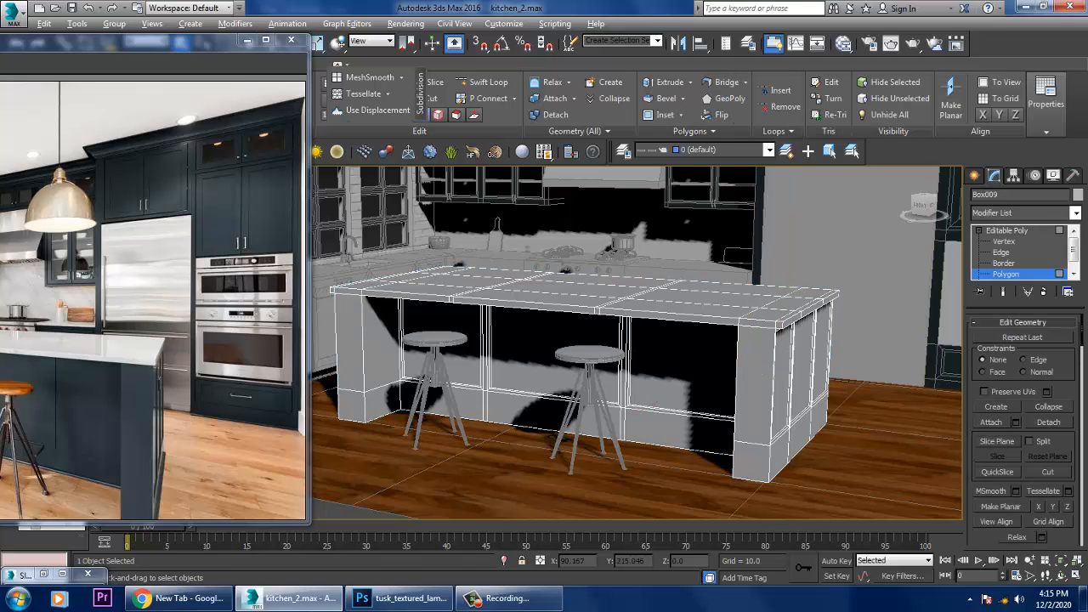
Select all island polygons below the countertop slab from the front view.
middle_click_drag(646, 365, 561, 332, "alt")
key("alt+w")
right_click(753, 266)
key("alt+w")
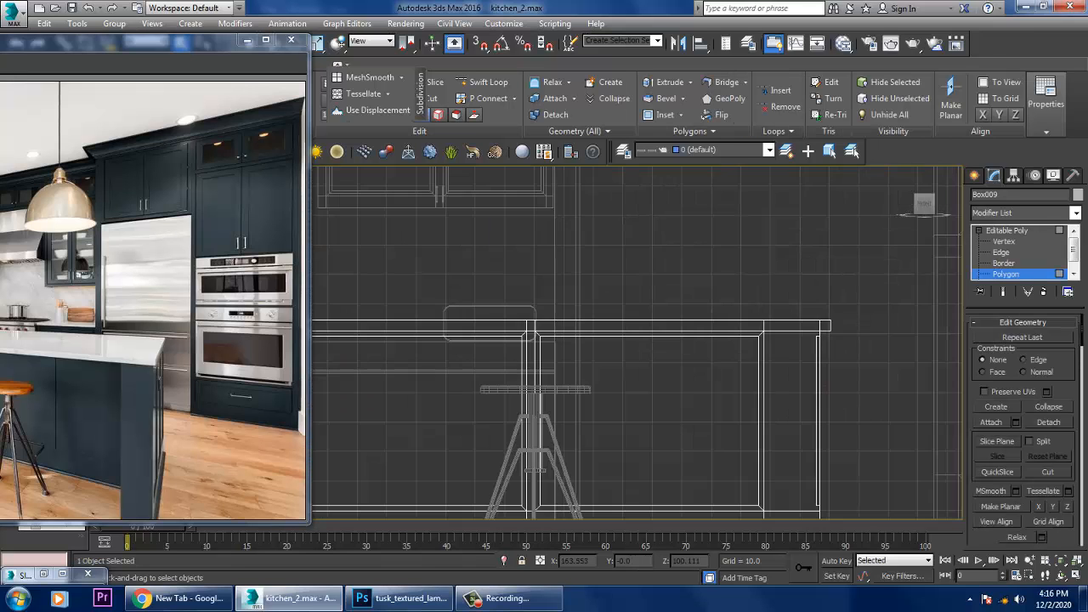
scroll(753, 266, "down", 4)
left_click_drag(810, 389, 810, 389)
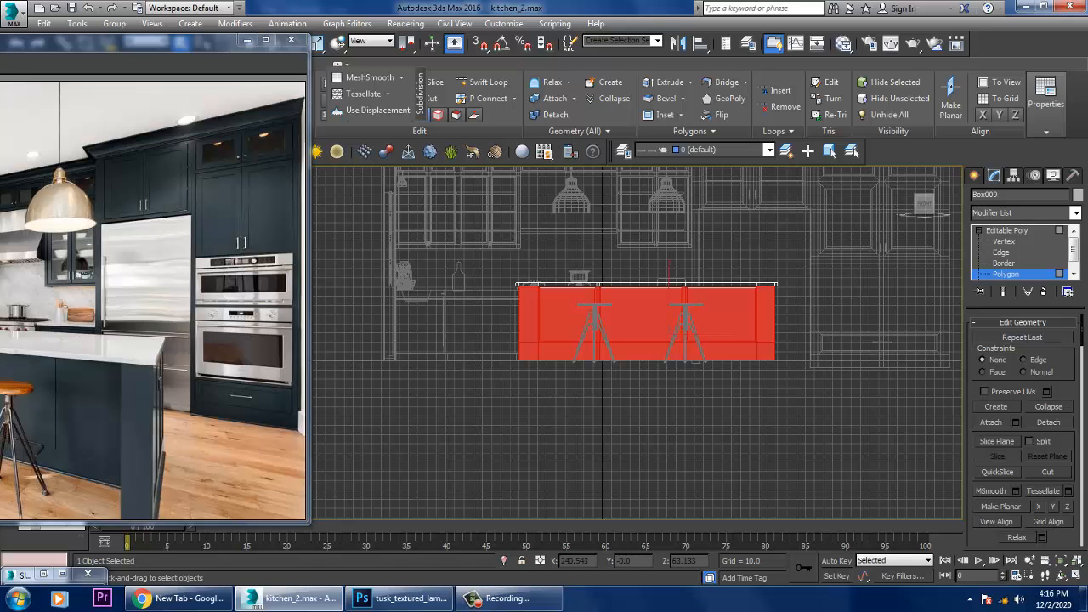
Assign the cabinet material to the selected island base polygons in the perspective view.
key("alt+w")
right_click(753, 432)
key("alt+w")
middle_click_drag(646, 365, 569, 315, "alt")
scroll(634, 344, "up", 3)
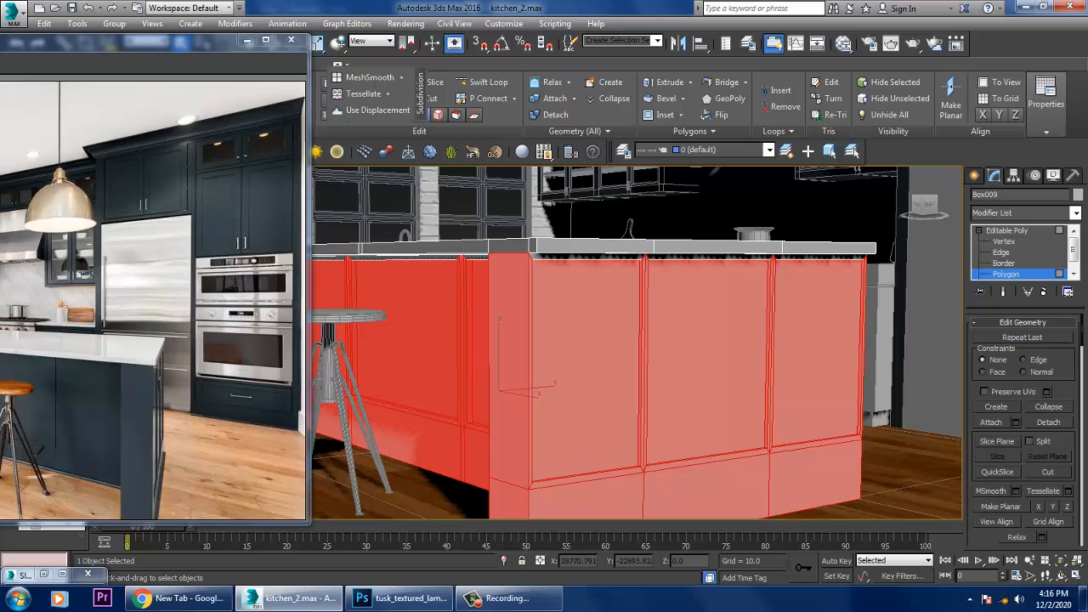
scroll(850, 271, "down", 3)
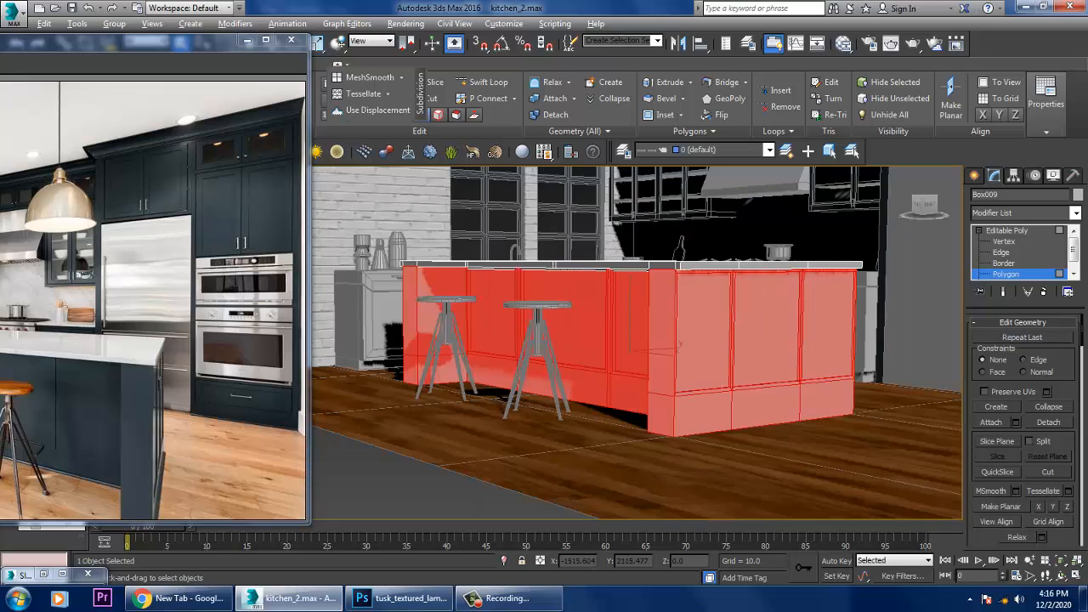
mouse_move(765, 289)
middle_mouse_down("alt")
mouse_move(637, 306)
mouse_move(748, 331)
mouse_move(808, 293)
mouse_move(795, 297)
mouse_move(884, 311)
mouse_move(829, 331)
mouse_move(748, 297)
middle_mouse_up("alt")
left_click(843, 44)
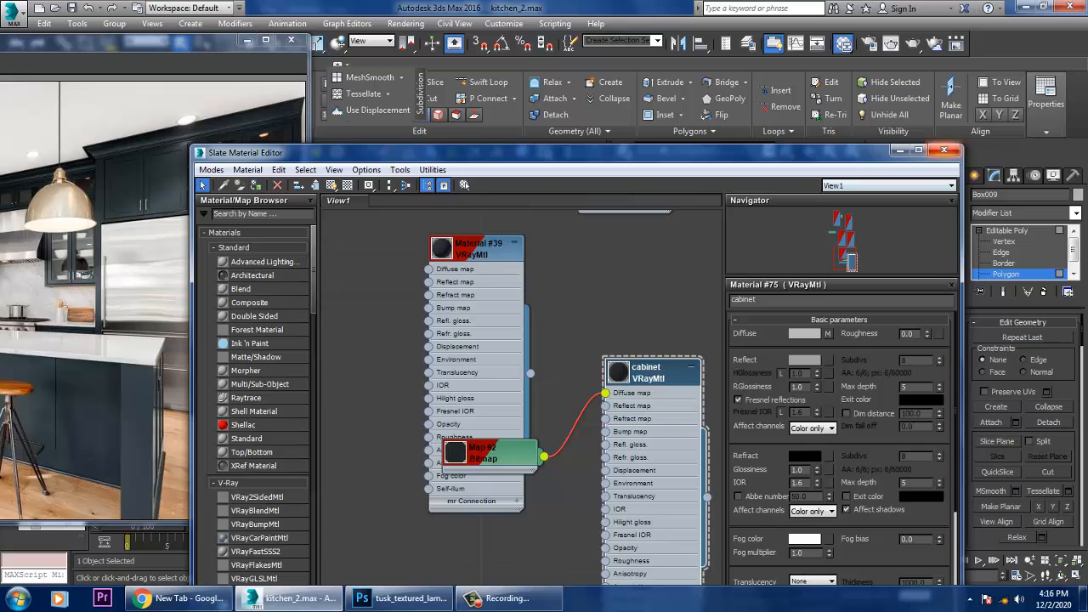
left_click(943, 150)
Add a UVW Map modifier with Box mapping to the island base selection.
left_click(1075, 213)
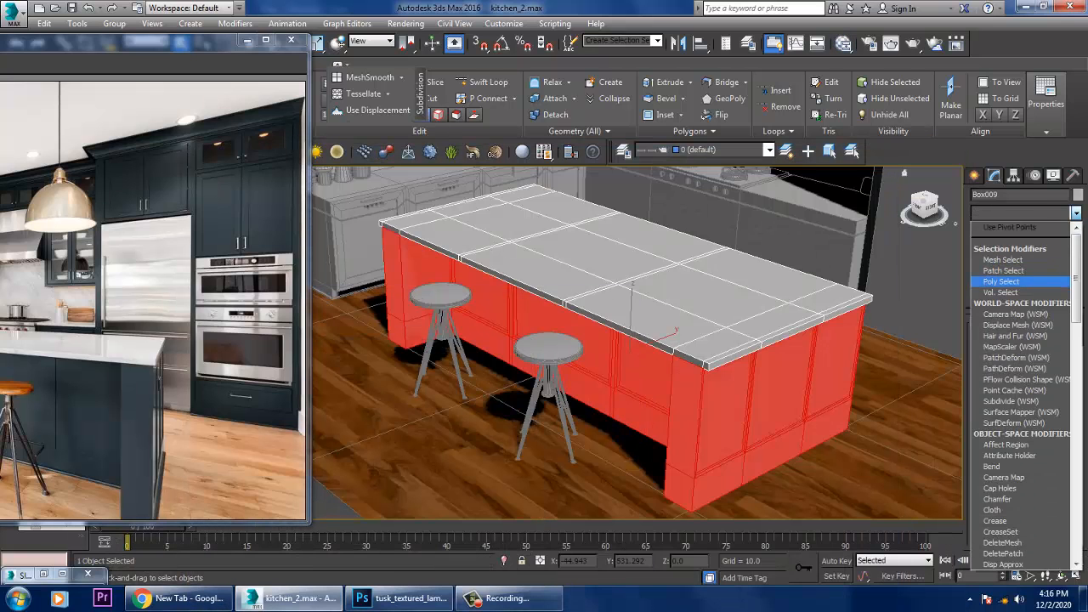
key("u")
key("Down")
key("Return")
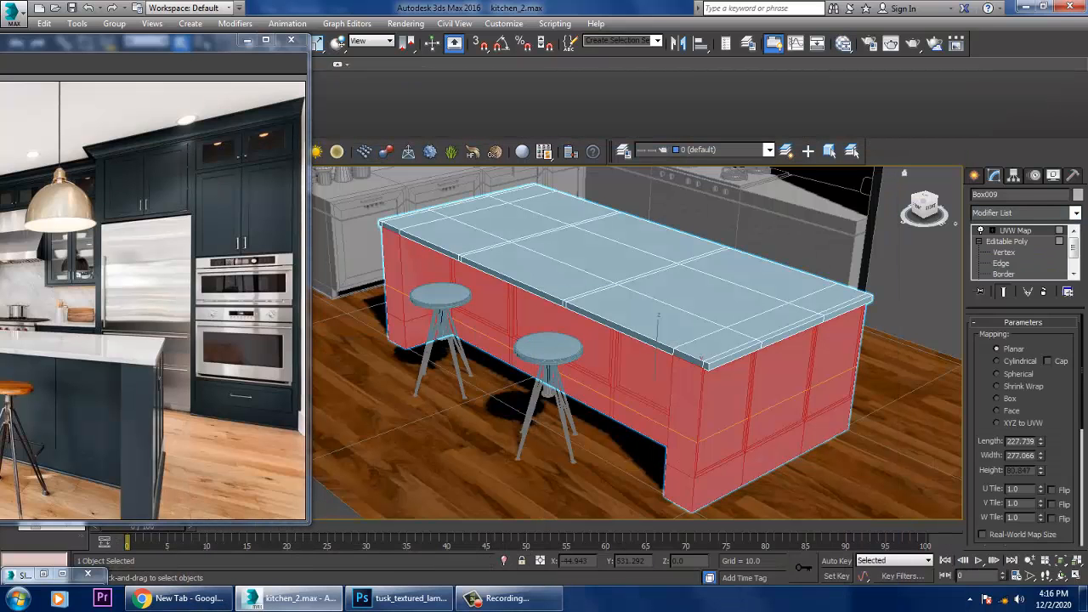
left_click(996, 399)
Convert the island to an Editable Poly and deselect it.
middle_click_drag(638, 382, 637, 340, "alt")
key("w")
right_click(732, 310)
mouse_move(794, 447)
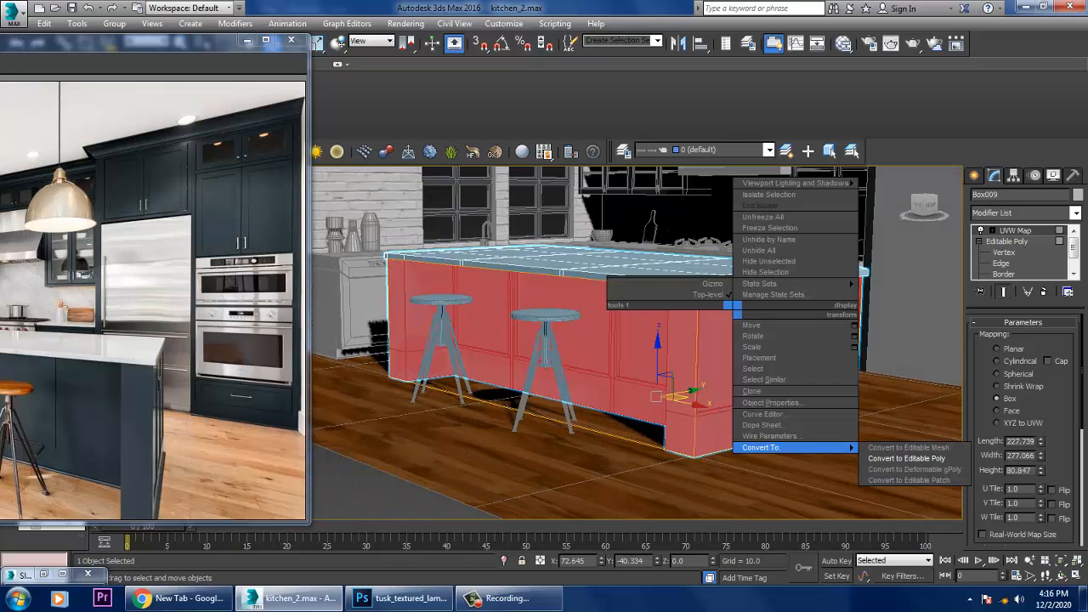
left_click(906, 458)
scroll(646, 340, "down", 10)
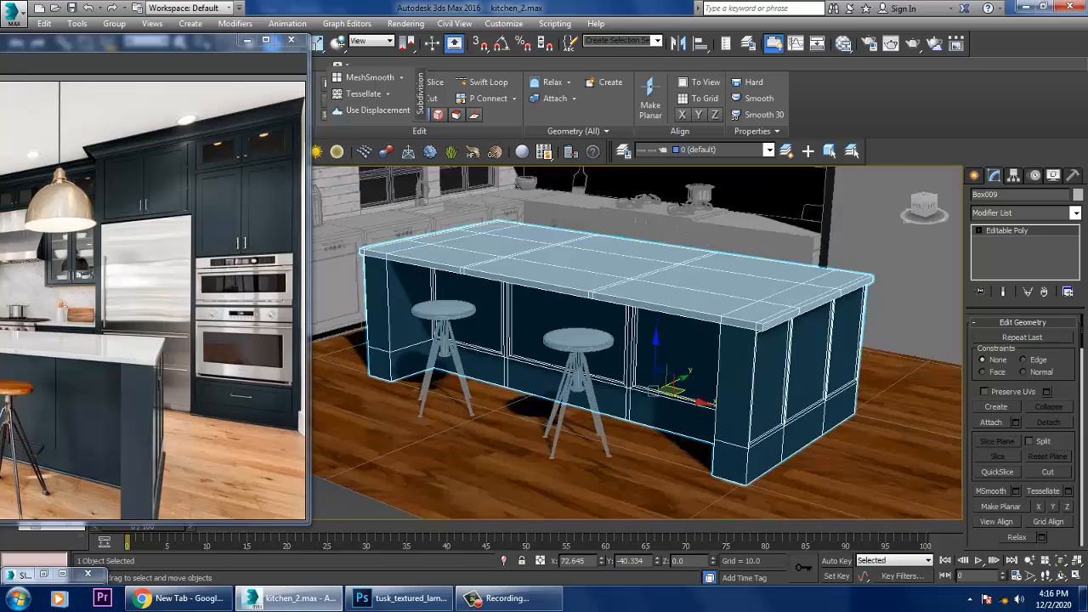
left_click(605, 374)
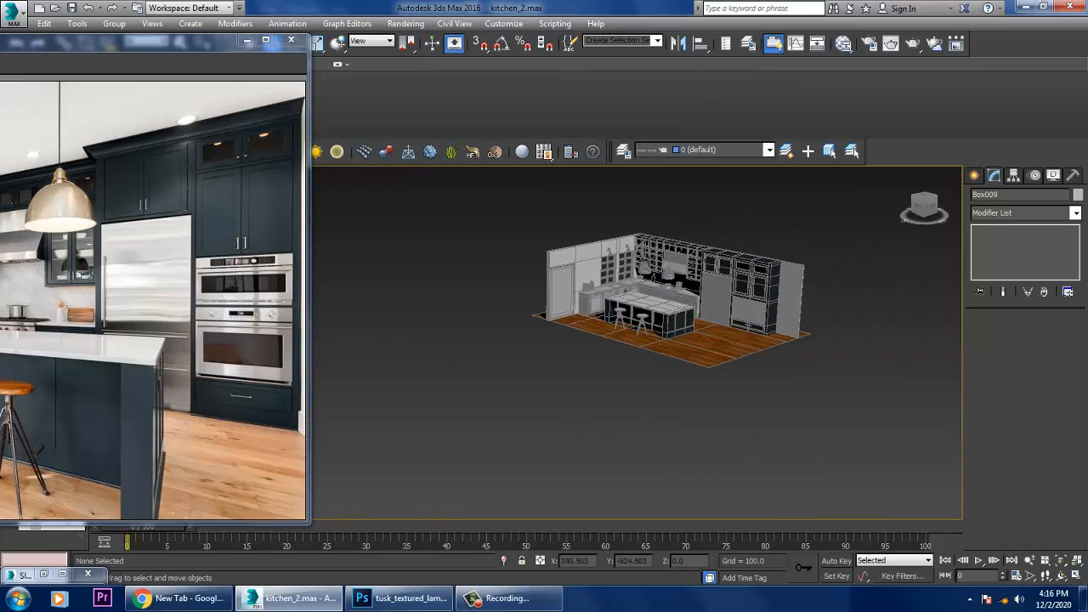
Reselect the island at polygon level and invert the selection so only the countertop polygons are selected.
scroll(606, 374, "up", 5)
middle_click_drag(798, 242, 675, 350)
scroll(676, 350, "up", 3)
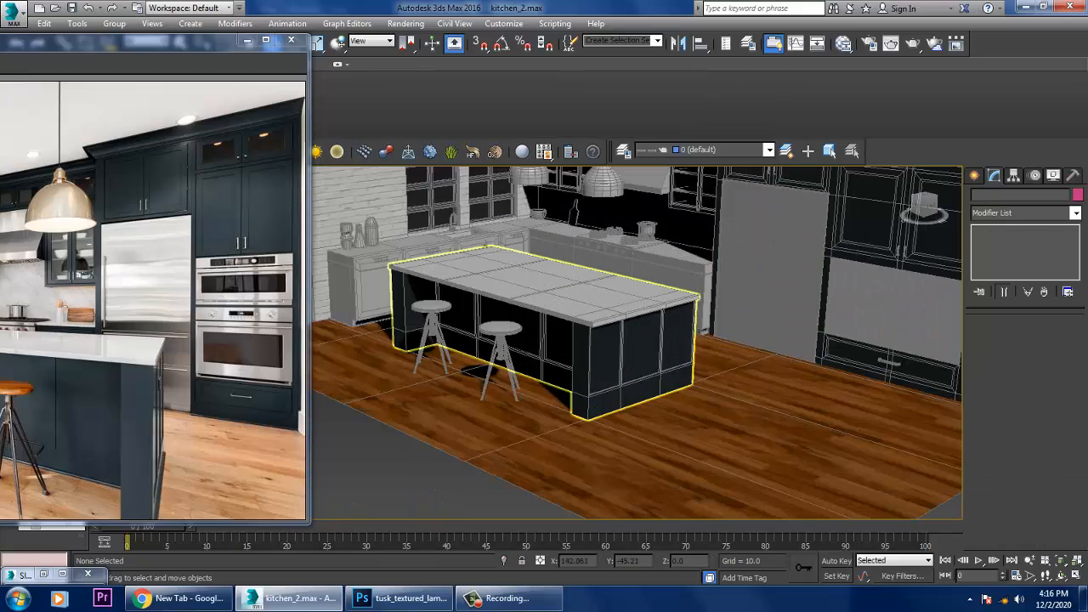
left_click(646, 340)
left_click(978, 230)
left_click(1006, 274)
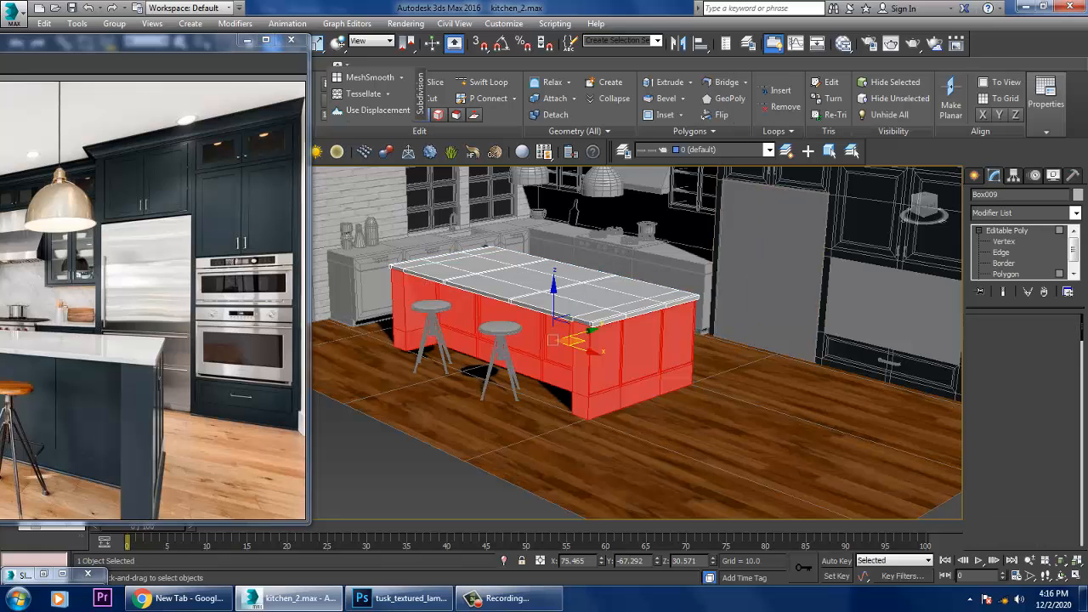
key("ctrl+i")
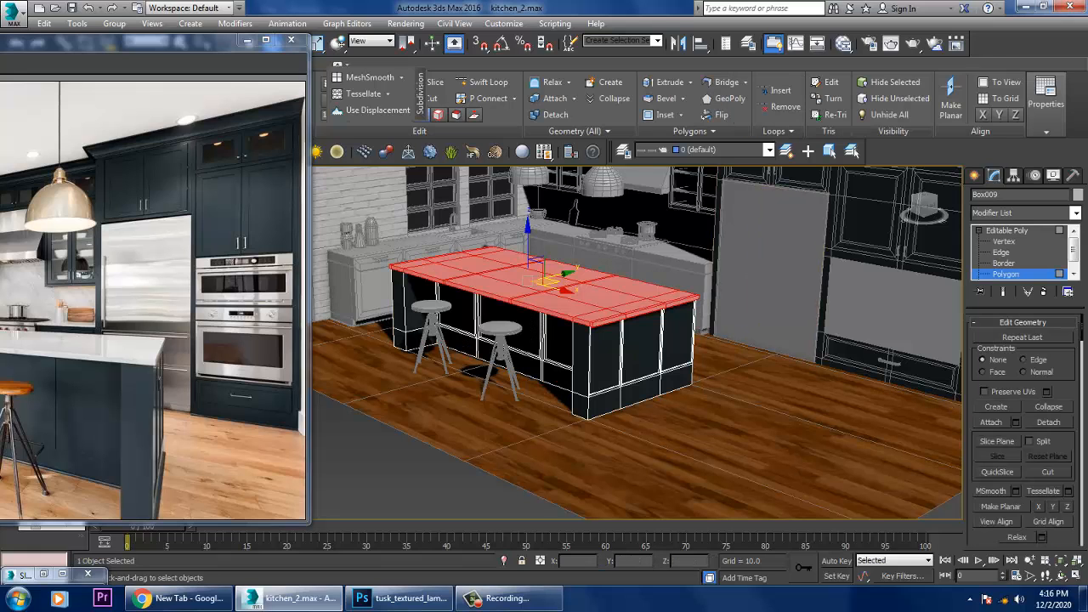
Create a new VRayMtl in the material editor and load the marble-1 bitmap as its diffuse map.
key("m")
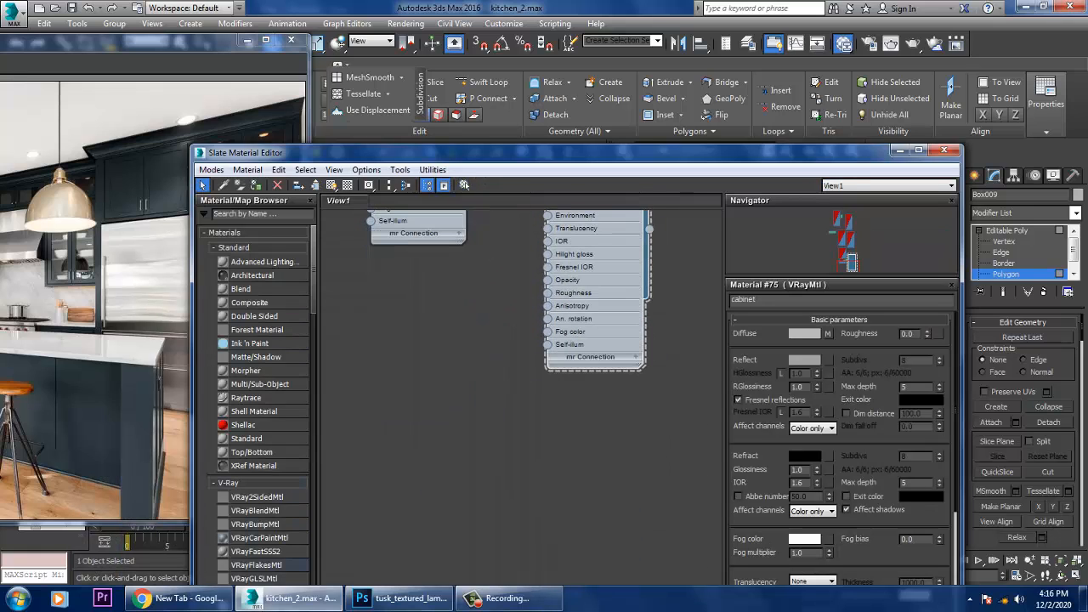
scroll(255, 399, "down", 3)
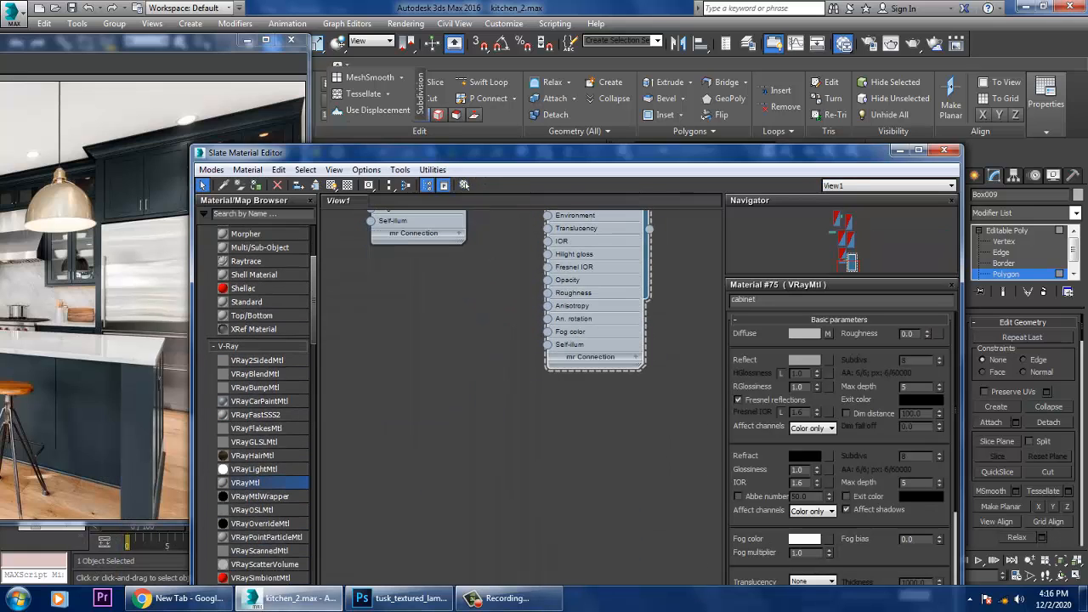
scroll(255, 399, "down", 1)
left_click_drag(245, 436, 357, 334)
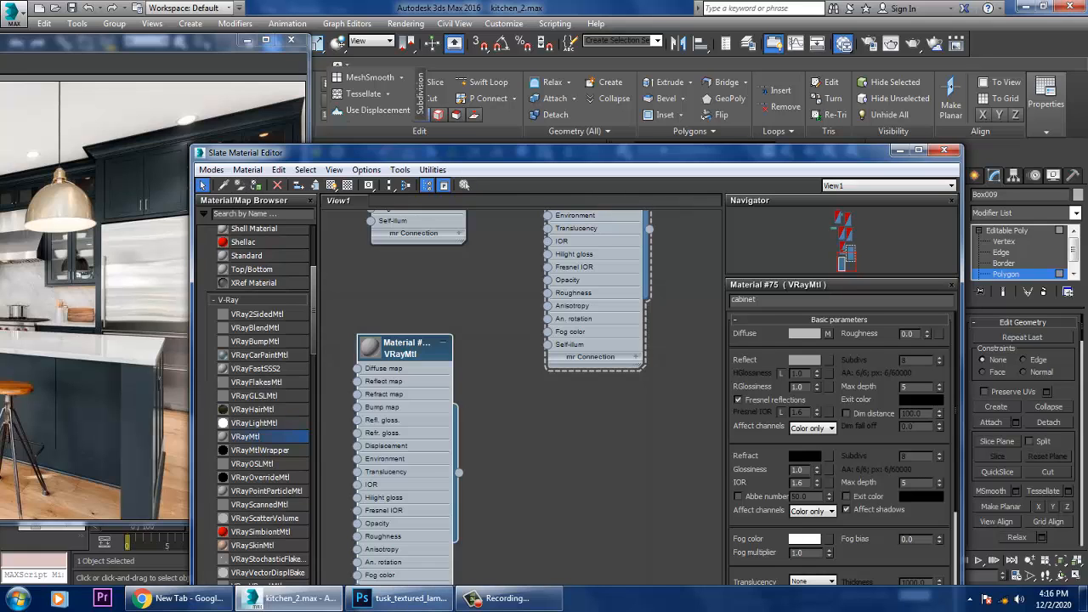
double_click(406, 348)
left_click(854, 333)
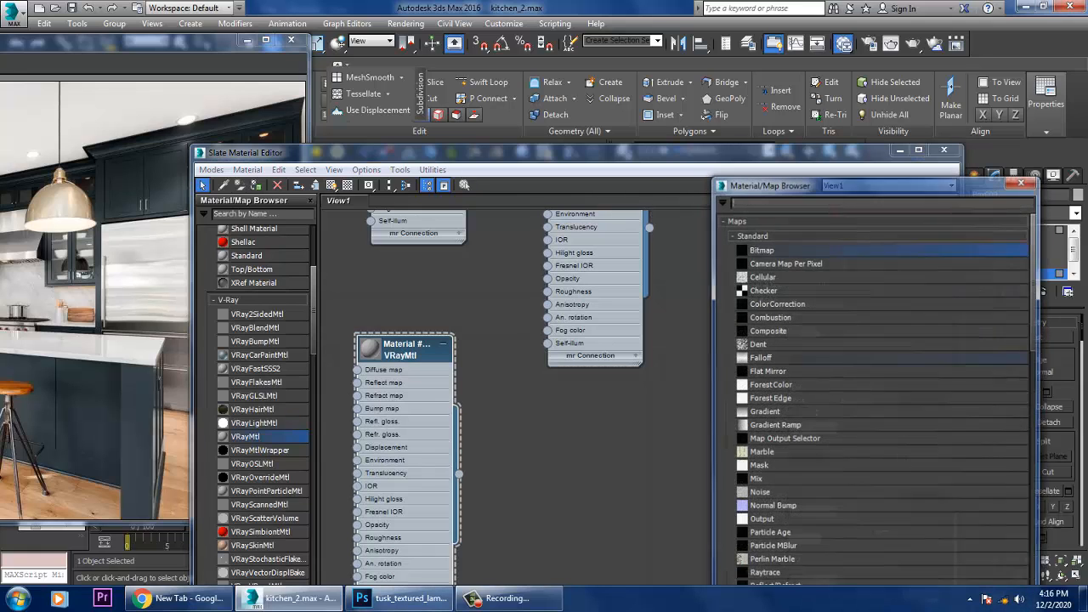
key("Return")
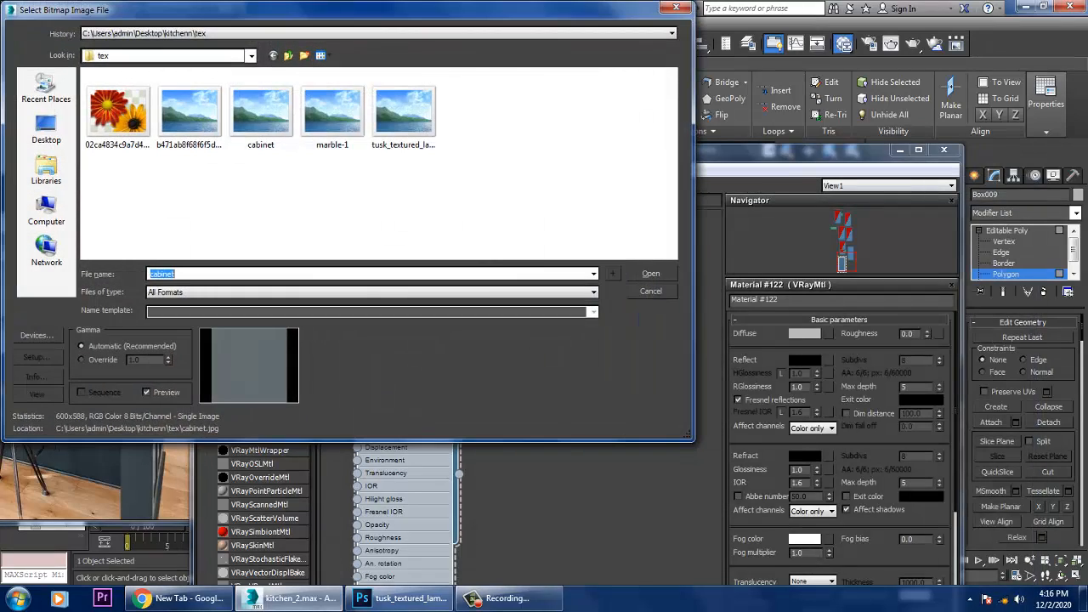
left_click(332, 111)
key("Return")
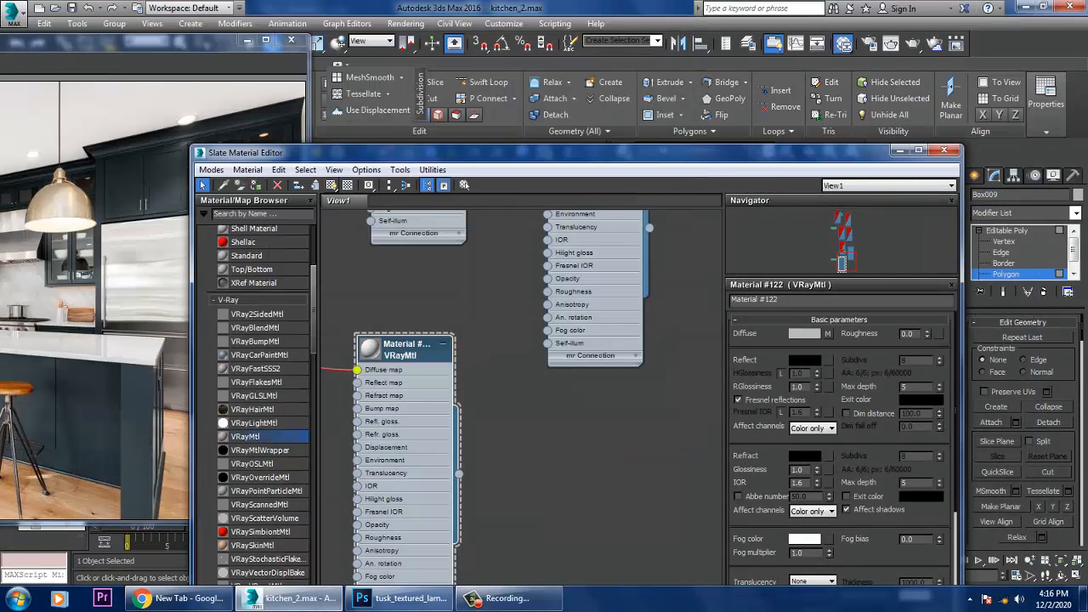
Set the material's reflection colour to grey 161, name it marble, and assign it to the countertop polygons.
left_click(804, 359)
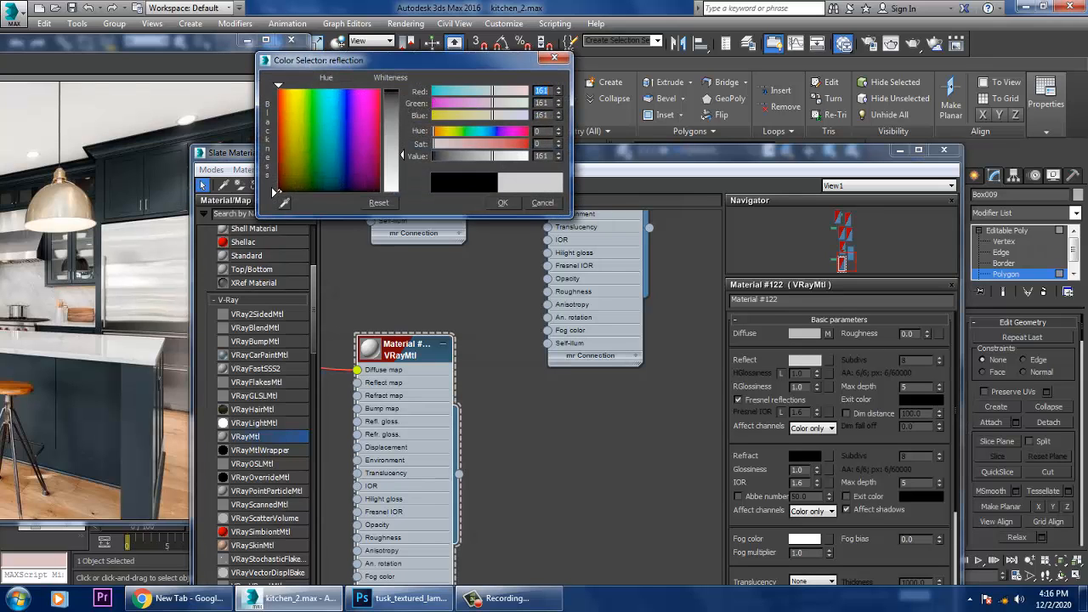
key("Return")
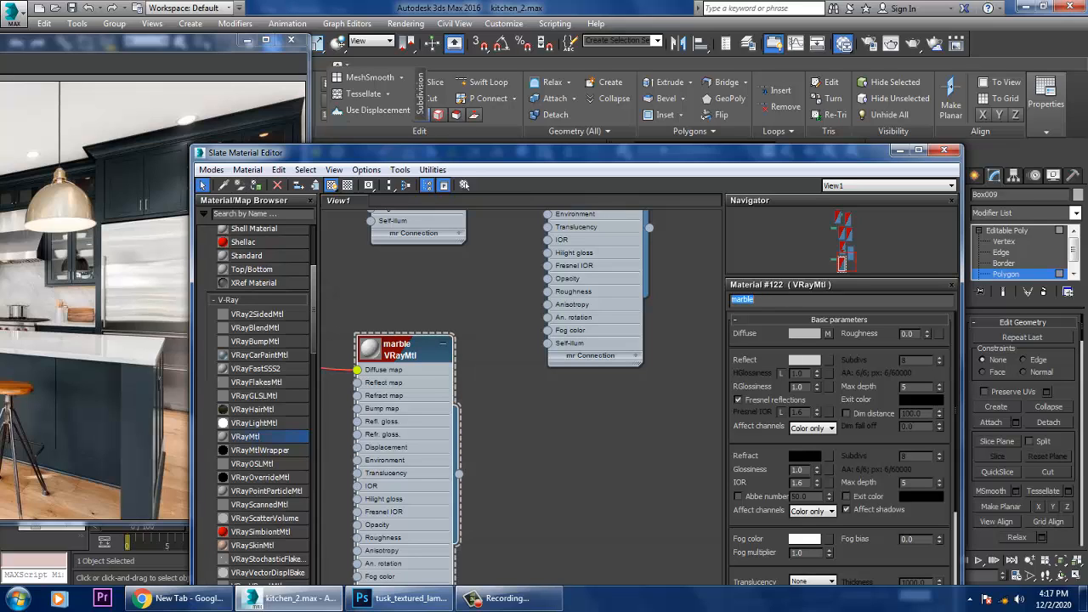
left_click(943, 150)
Add a UVW Map modifier with Box mapping to the countertop polygons and deselect the island.
scroll(510, 272, "up", 10)
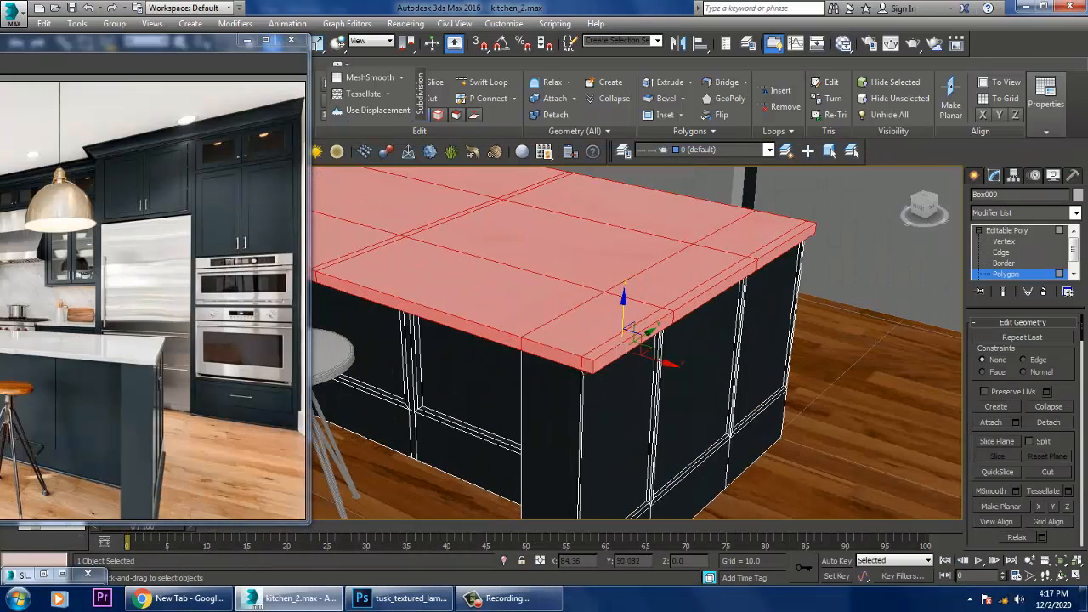
scroll(634, 344, "up", 2)
left_click(1024, 213)
scroll(1020, 383, "down", 5)
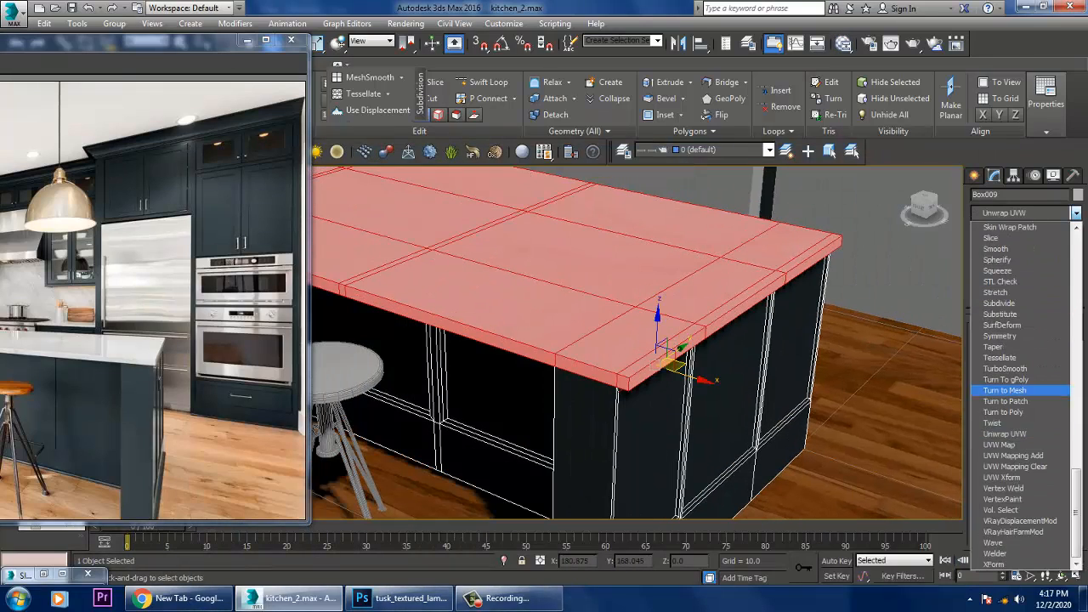
left_click(1016, 443)
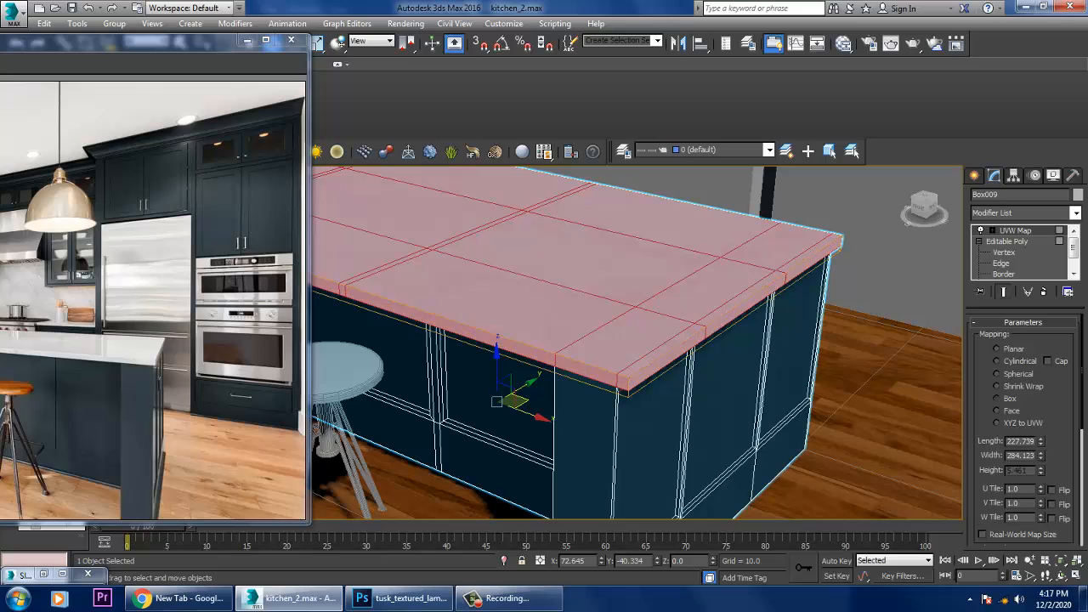
left_click(997, 398)
scroll(680, 357, "down", 8)
key("ctrl+d")
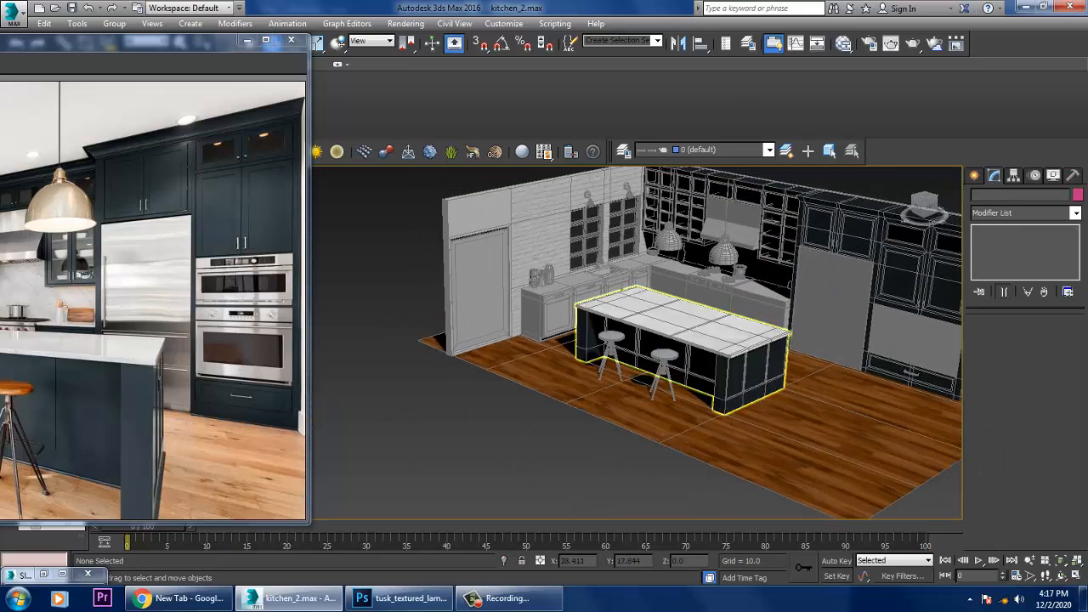
Inspect the marble countertop on the island and minimise the reference photo window.
scroll(731, 344, "up", 8)
scroll(692, 345, "down", 8)
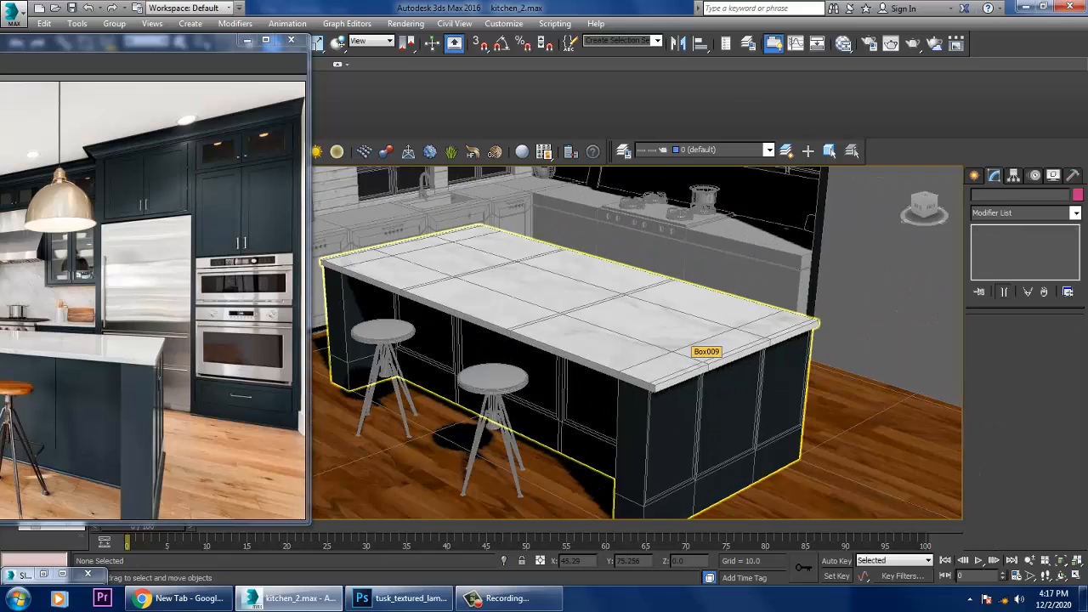
middle_click_drag(680, 357, 636, 352)
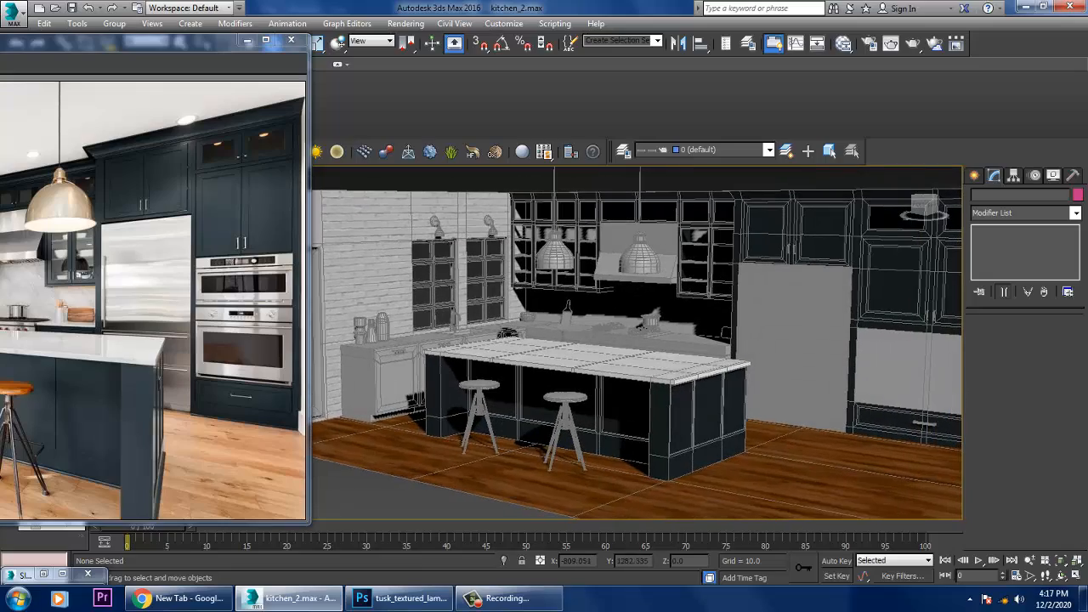
left_click(247, 40)
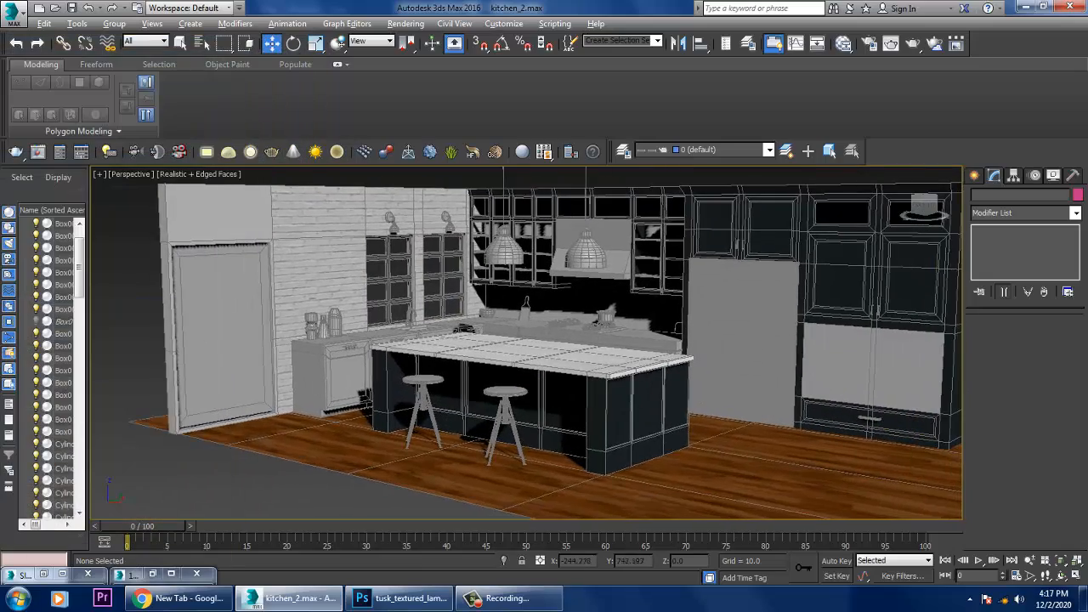
Turn off edged faces and examine the textured island and cabinets up close and across the whole kitchen.
scroll(634, 323, "up", 5)
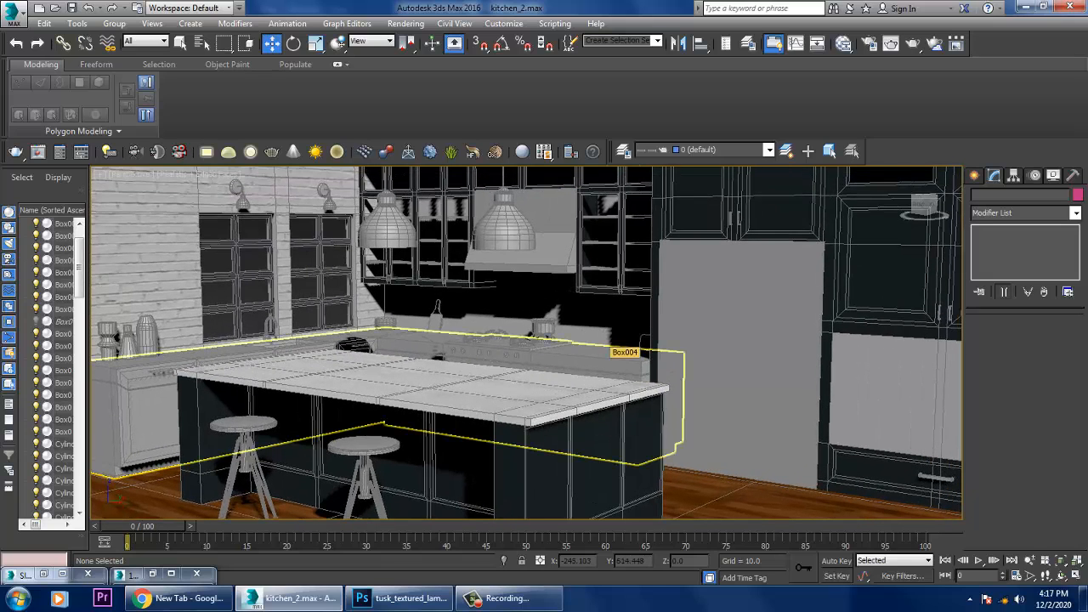
key("F4")
middle_click_drag(611, 333, 622, 364, "alt")
scroll(610, 364, "down", 3)
scroll(610, 363, "up", 3)
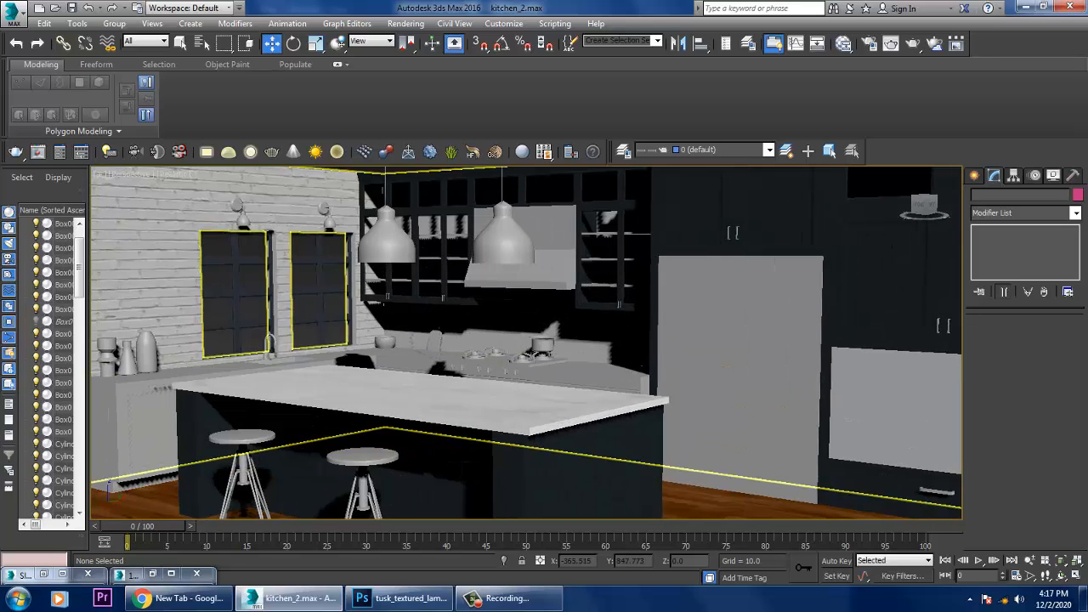
scroll(621, 364, "down", 3)
middle_click_drag(621, 364, 616, 362)
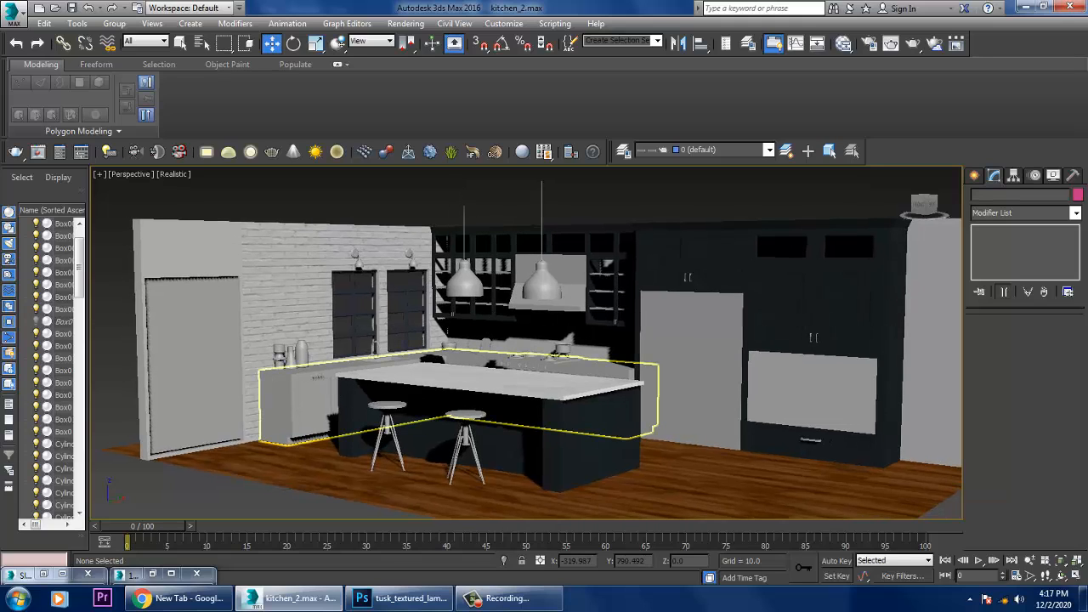